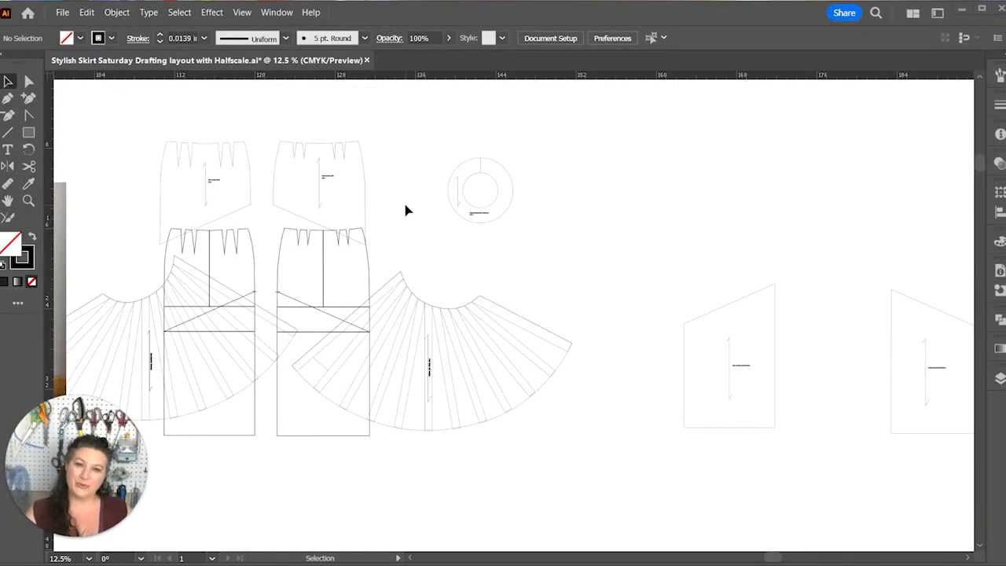
Draw a vertical line along the left edge of the right-hand skirt panel, extending past its top and bottom.
left_click_drag(787, 356, 420, 354)
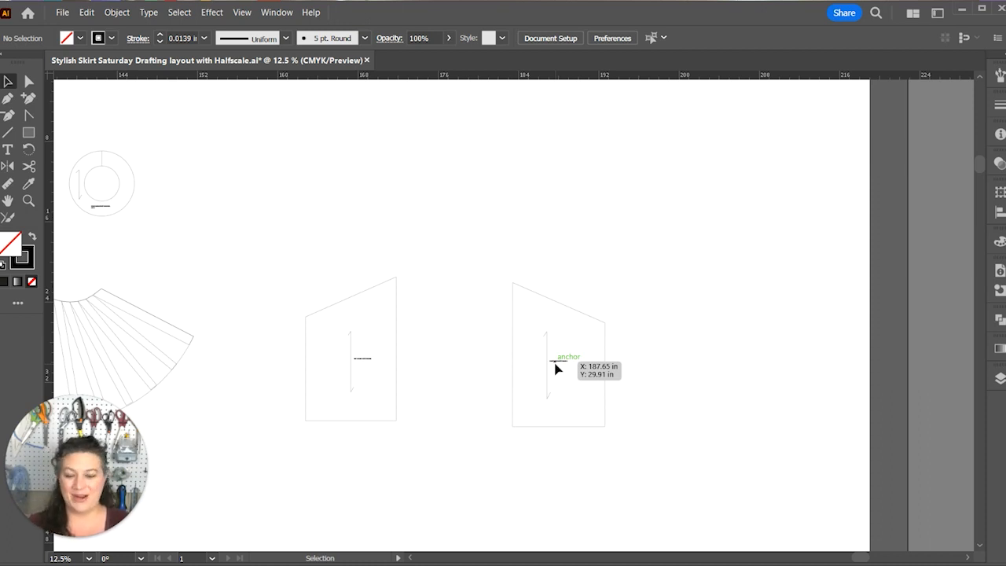
key("ctrl+equal")
key("ctrl+equal")
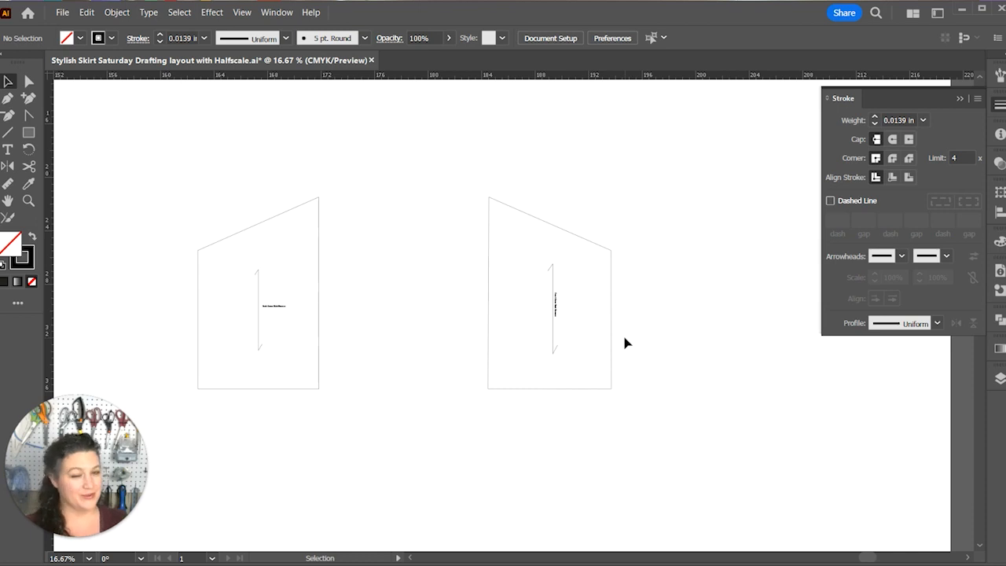
key("backslash")
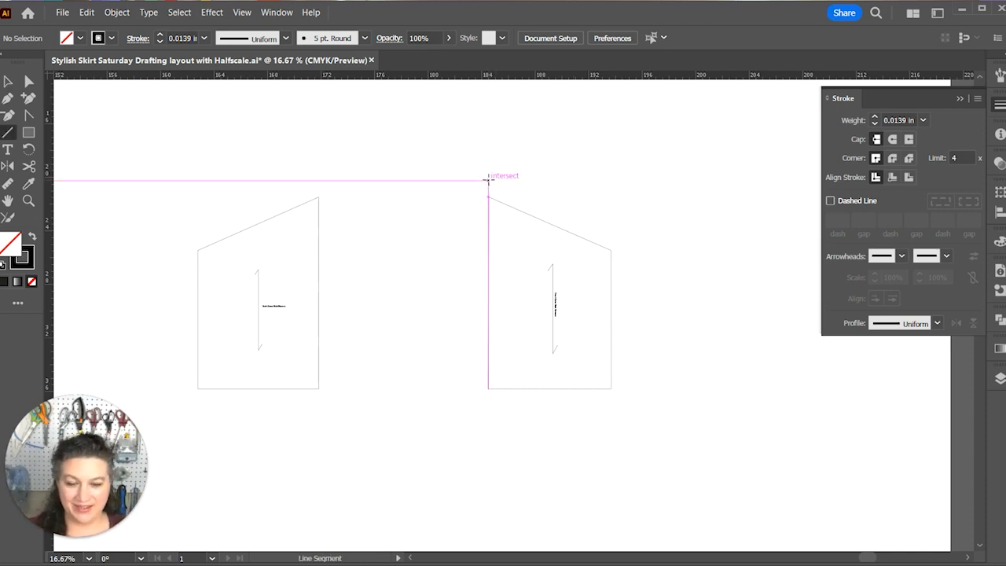
left_click_drag(488, 180, 487, 414)
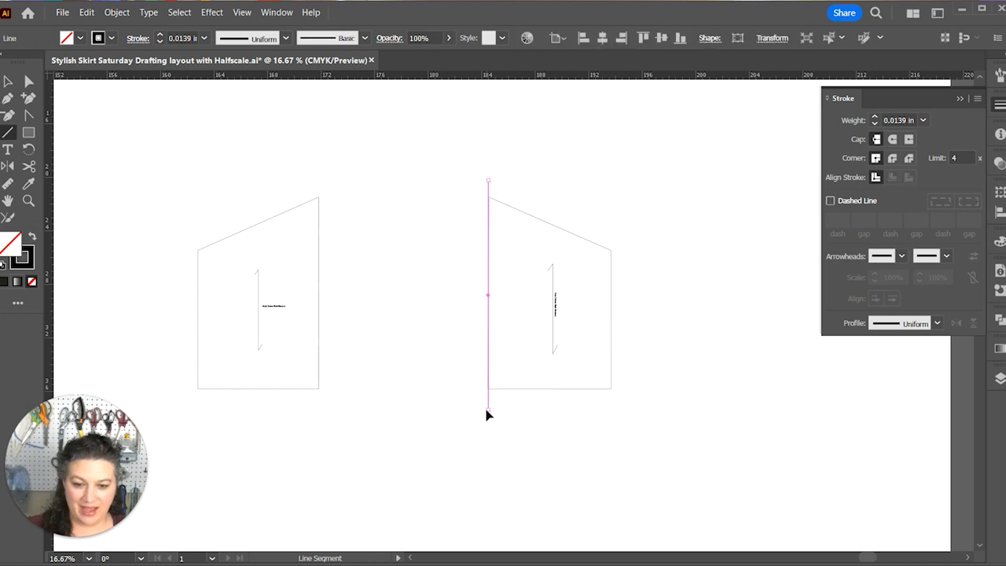
Copy the vertical line with a Move offset of 0.75 in horizontally and 0 in vertically.
key("v")
right_click(466, 399)
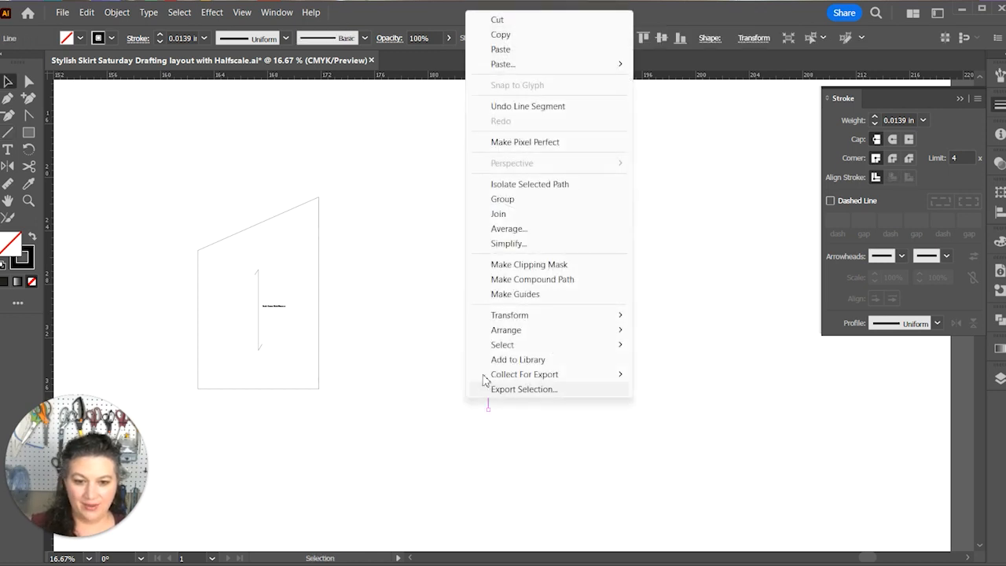
mouse_move(520, 316)
left_click(650, 338)
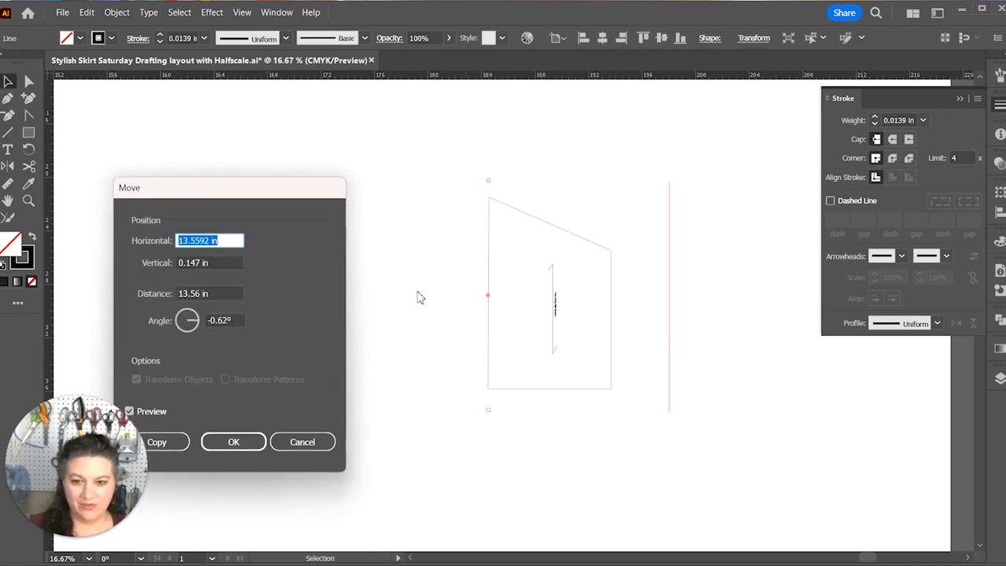
type(".")
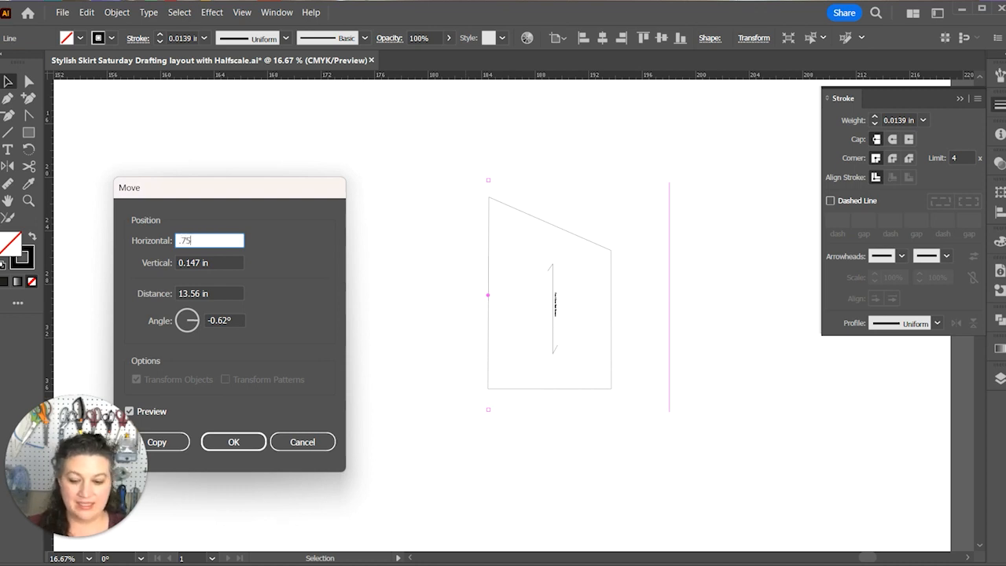
type("75")
key("Tab")
type("0")
key("Tab")
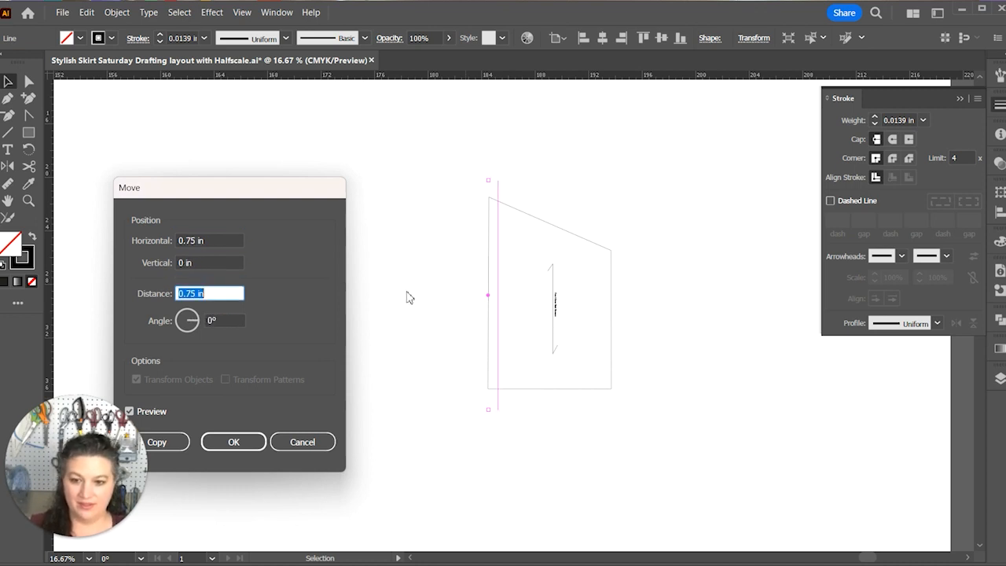
left_click(179, 441)
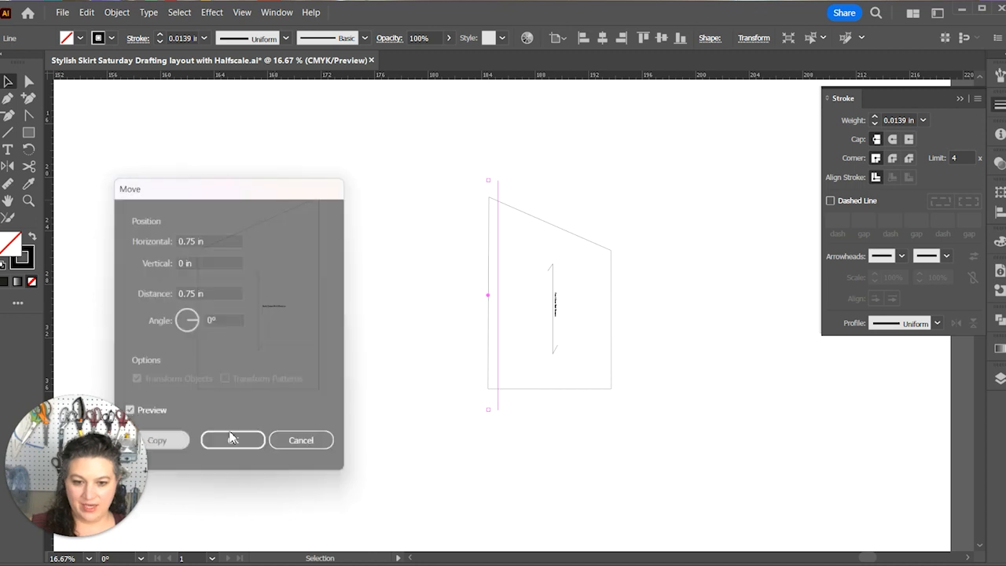
Repeat the line copy until evenly spaced vertical lines span the skirt panel up to its right edge.
key("ctrl+d")
key("ctrl+d")
key("ctrl+d")
key("ctrl+d")
key("ctrl+d")
key("ctrl+d")
key("ctrl+d")
key("ctrl+d")
key("ctrl+d")
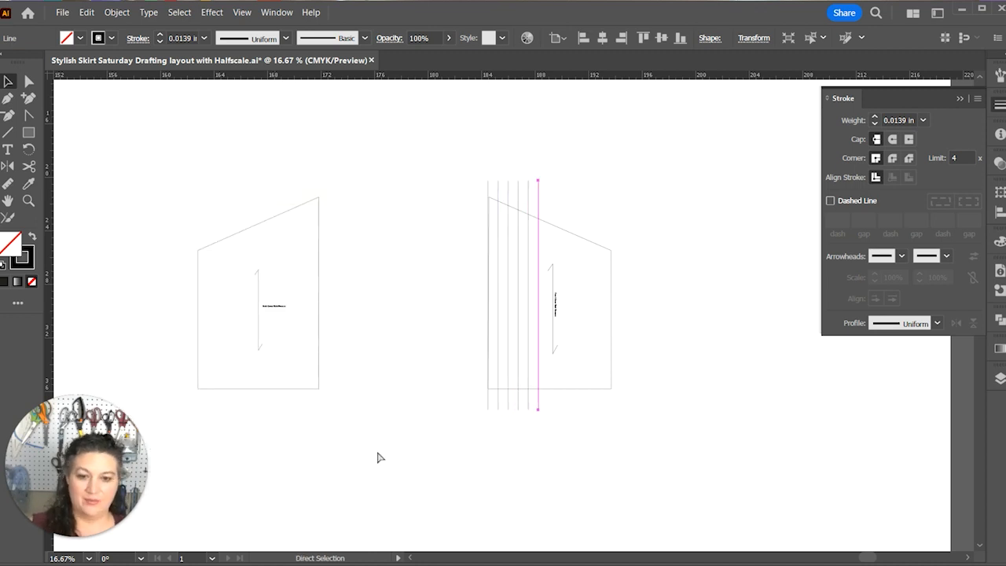
key("ctrl+d")
key("ctrl+d")
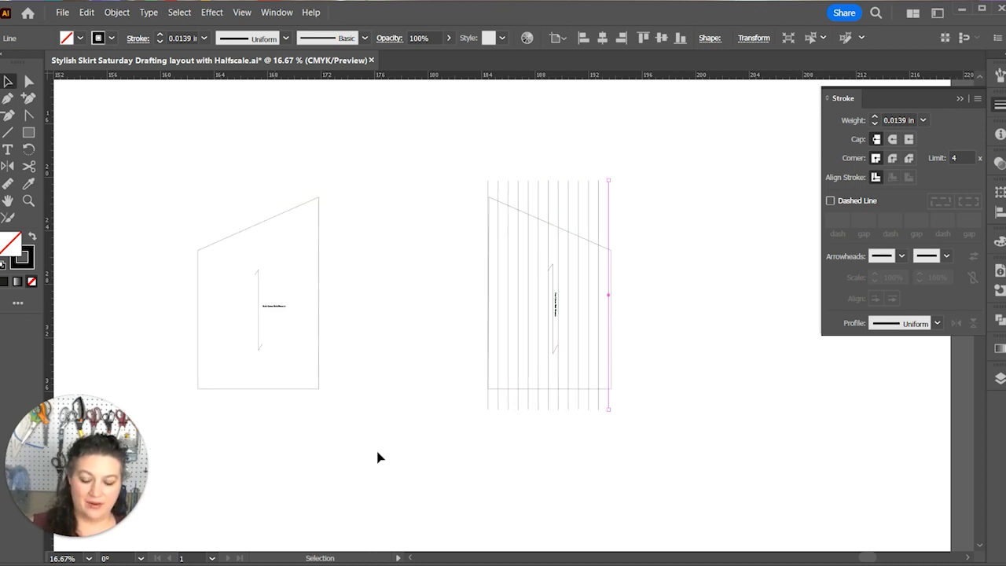
Delete the two outermost vertical lines, nearest the panel's right edge and on its left edge.
left_click(638, 422)
left_click(600, 401)
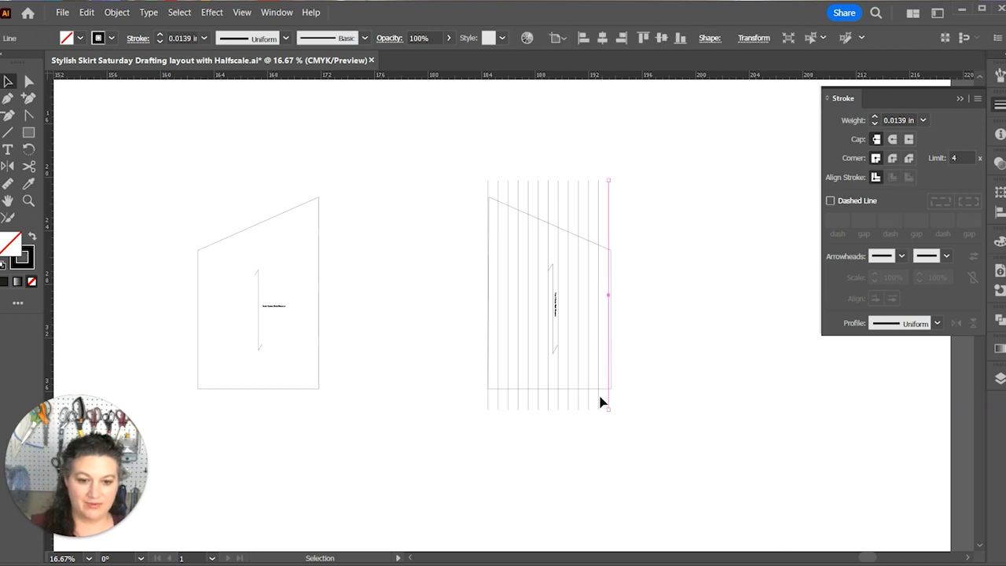
key("Delete")
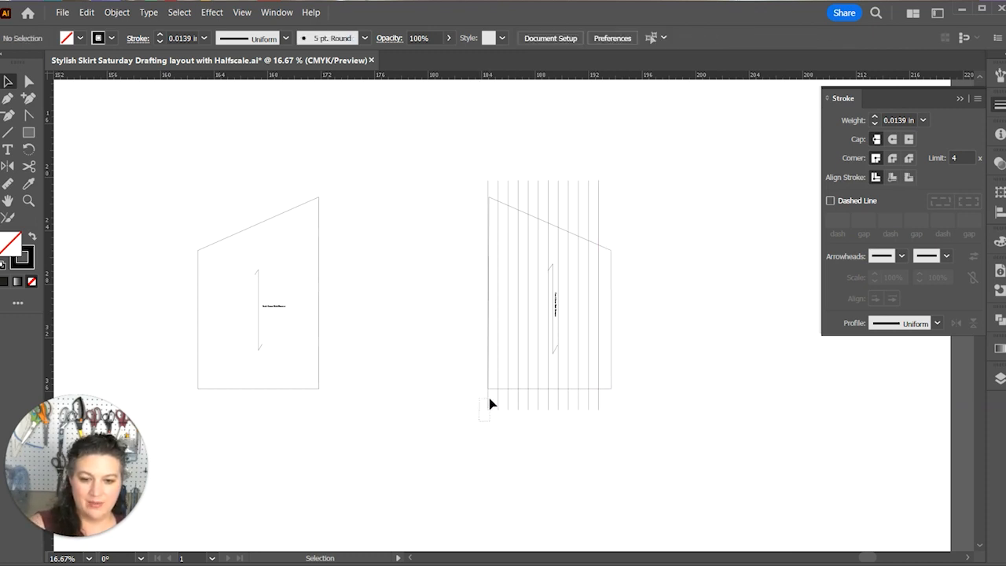
left_click(489, 404)
left_click(506, 473)
Set the stroke weight of the middle vertical line on the panel to 0.0313 in.
key("ctrl+equal")
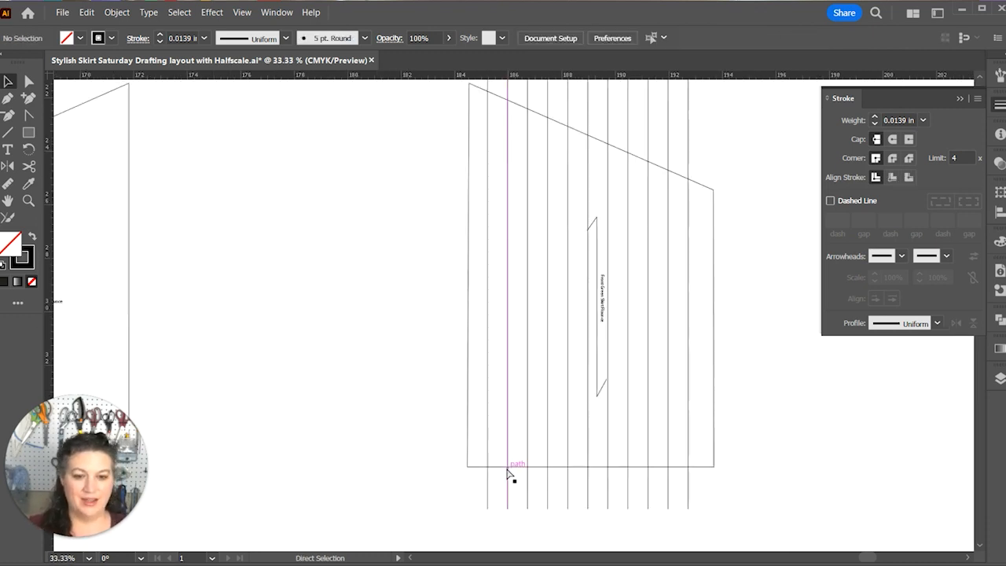
left_click_drag(804, 400, 730, 407)
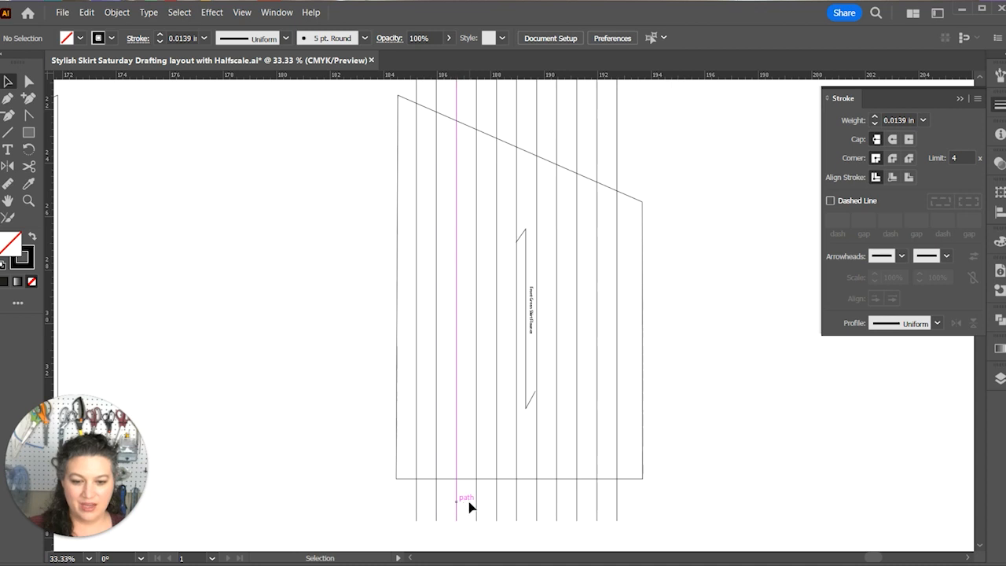
left_click(518, 512)
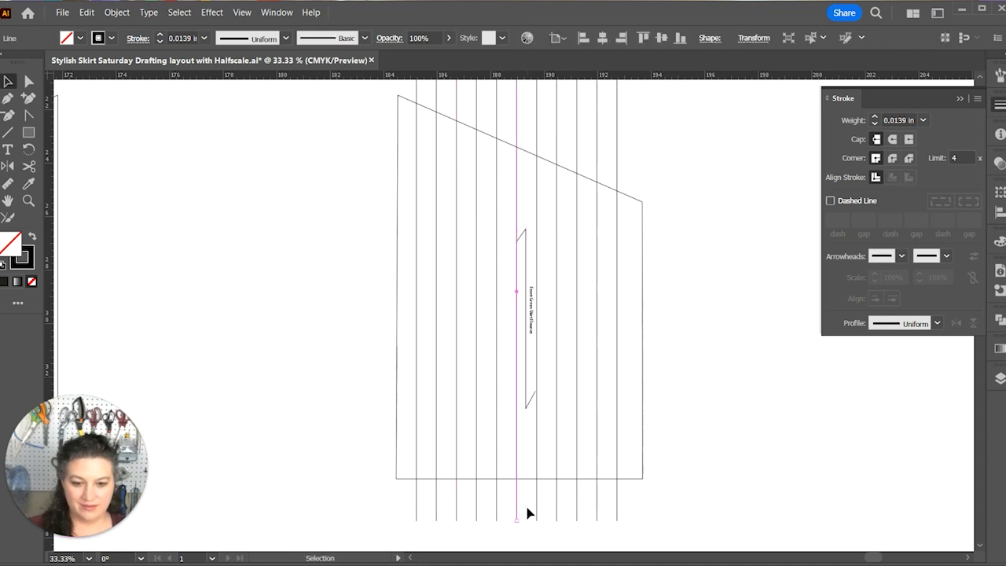
left_click(923, 121)
left_click(939, 167)
left_click(733, 244)
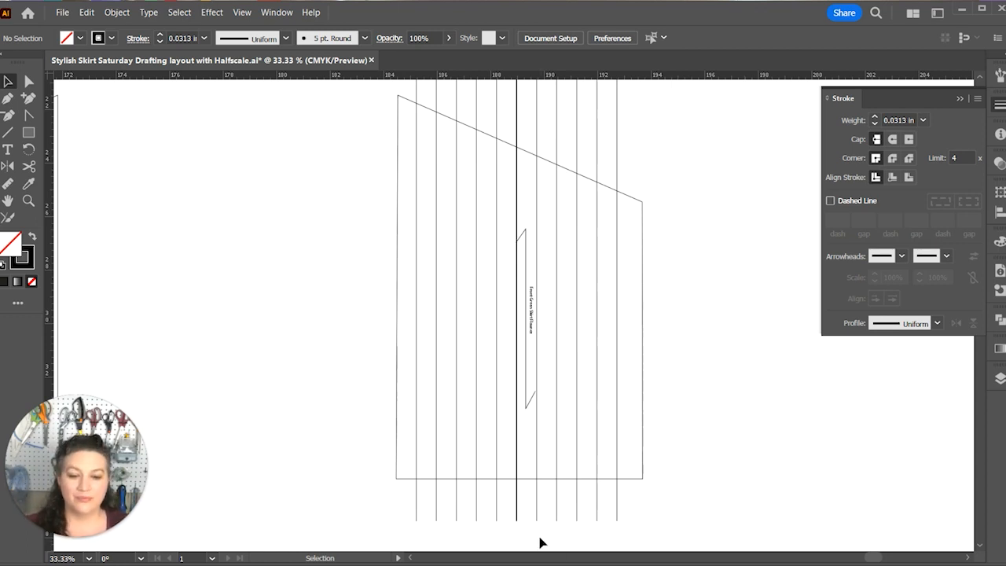
Duplicate the thicker middle line in place, directly on top of the original.
scroll(532, 535, "down", 1)
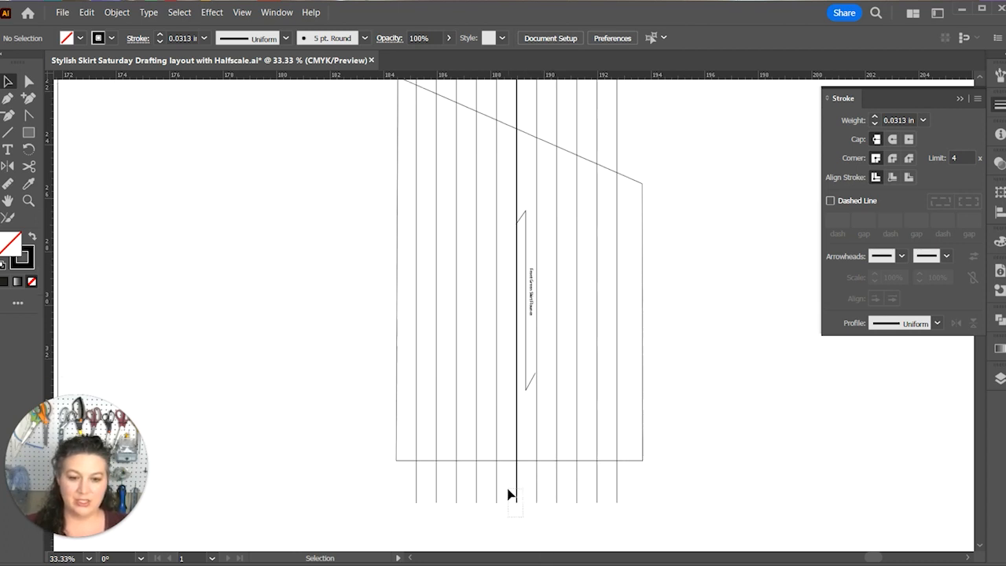
left_click(509, 493)
key("a")
key("ctrl+c")
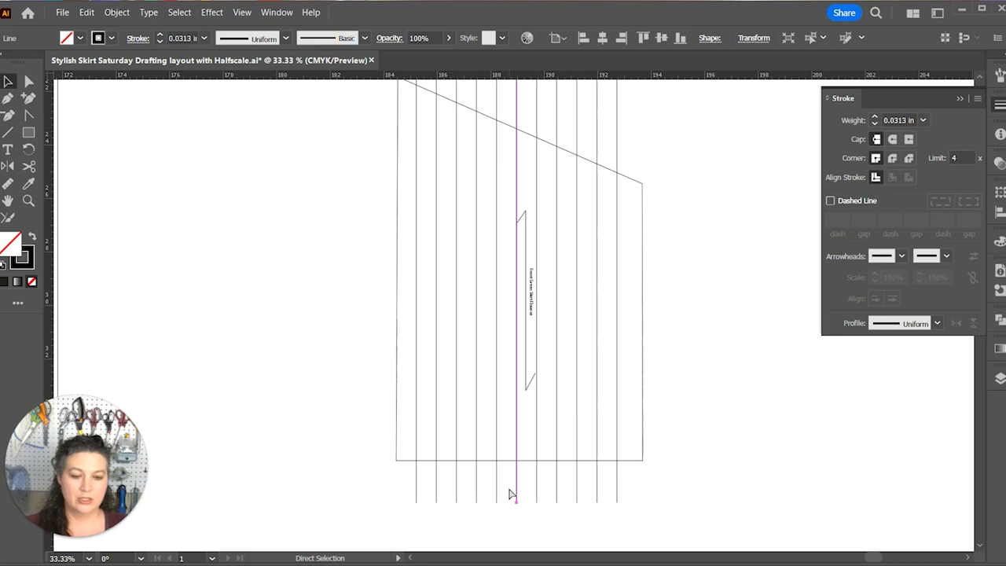
key("ctrl+v")
key("Delete")
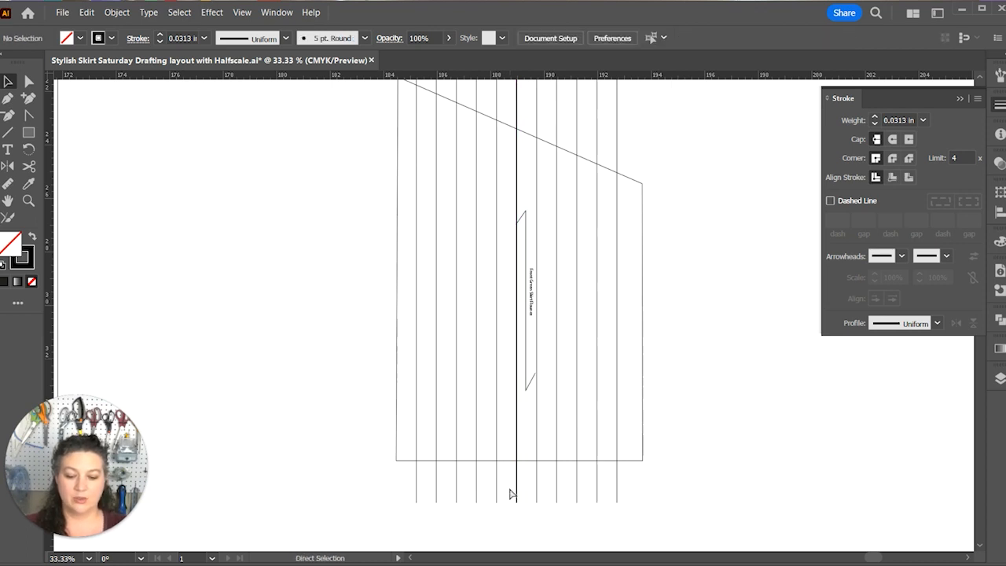
key("ctrl+f")
left_click(563, 530)
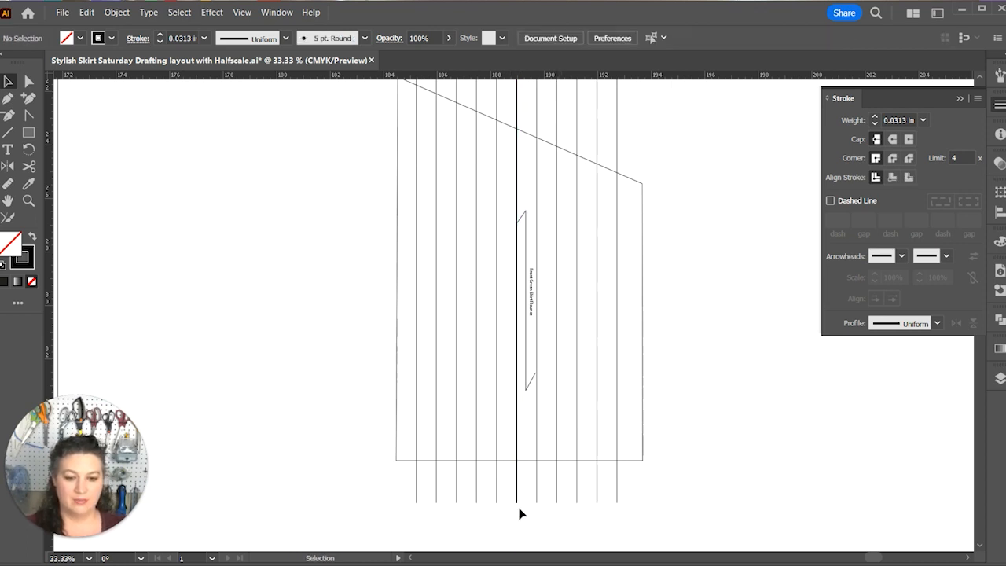
Divide the skirt panel along the duplicated middle line with Divide Objects Below.
left_click(518, 500)
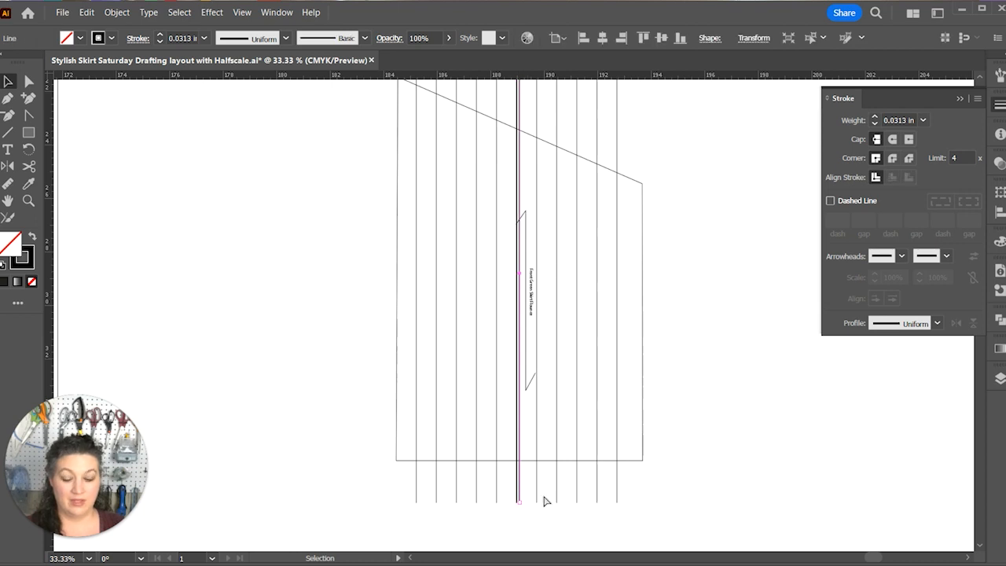
key("ctrl+z")
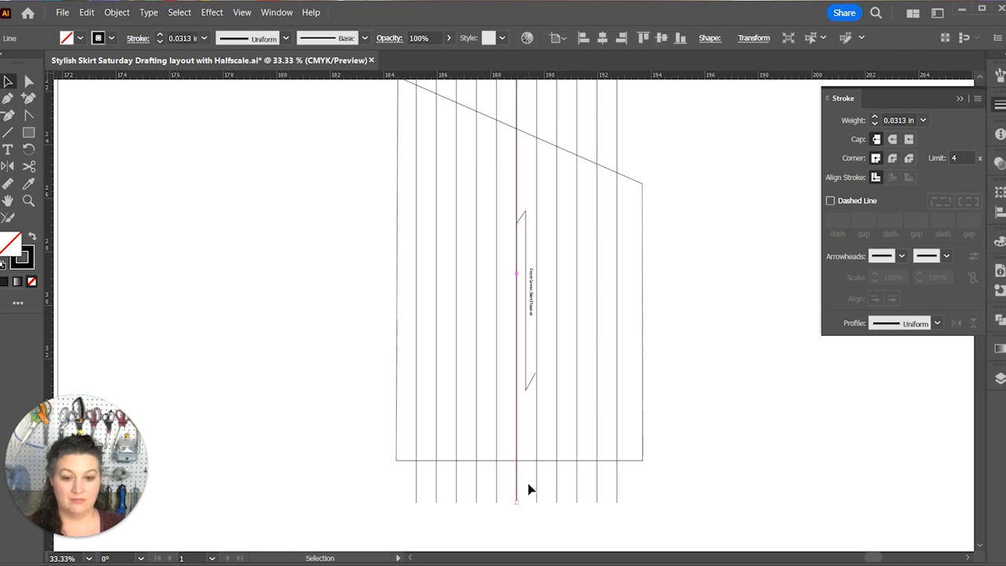
left_click(117, 11)
mouse_move(328, 329)
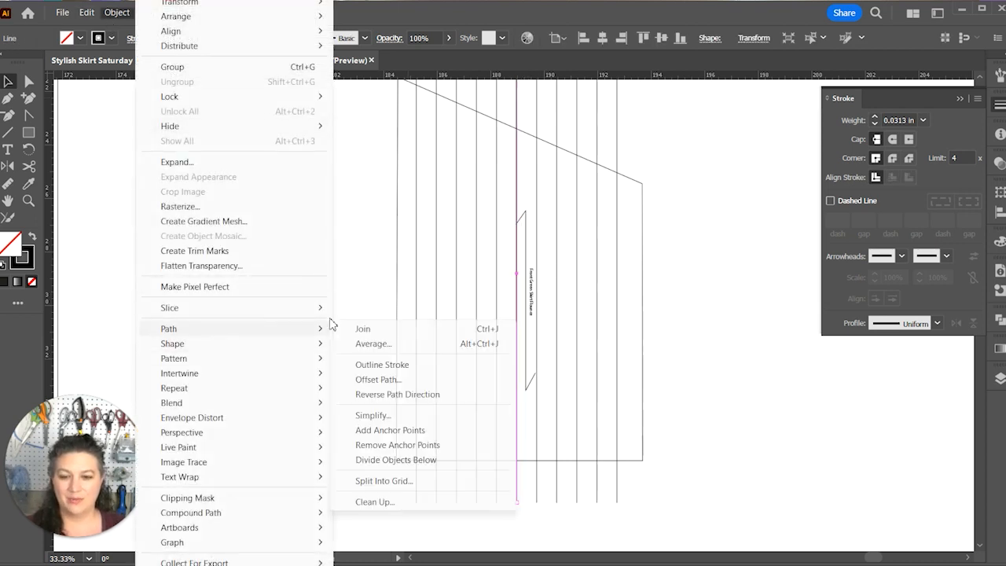
left_click(393, 460)
left_click(745, 435)
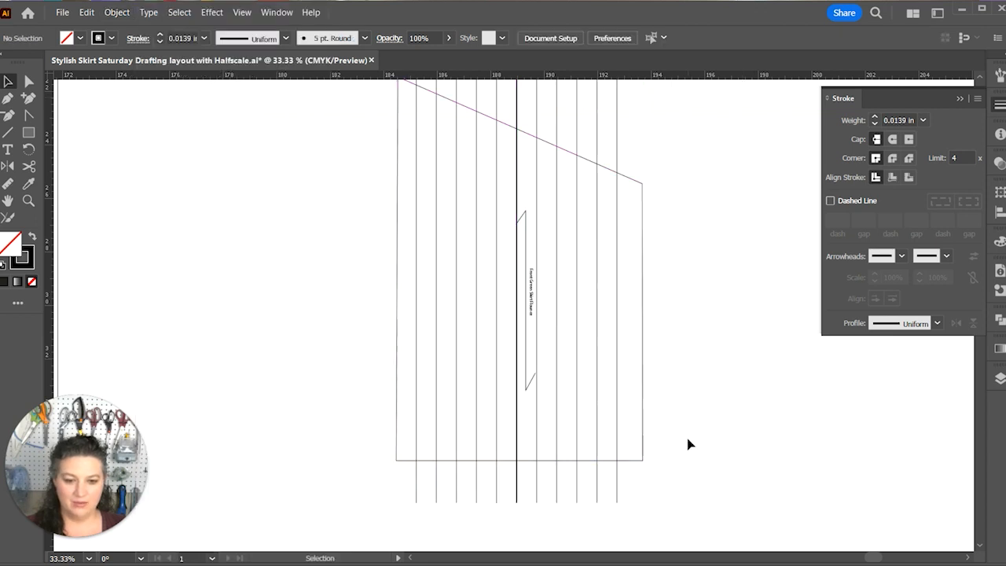
Move the panel's right half together with its vertical lines 0.5 in horizontally, away from the middle line.
left_click_drag(691, 417, 528, 525)
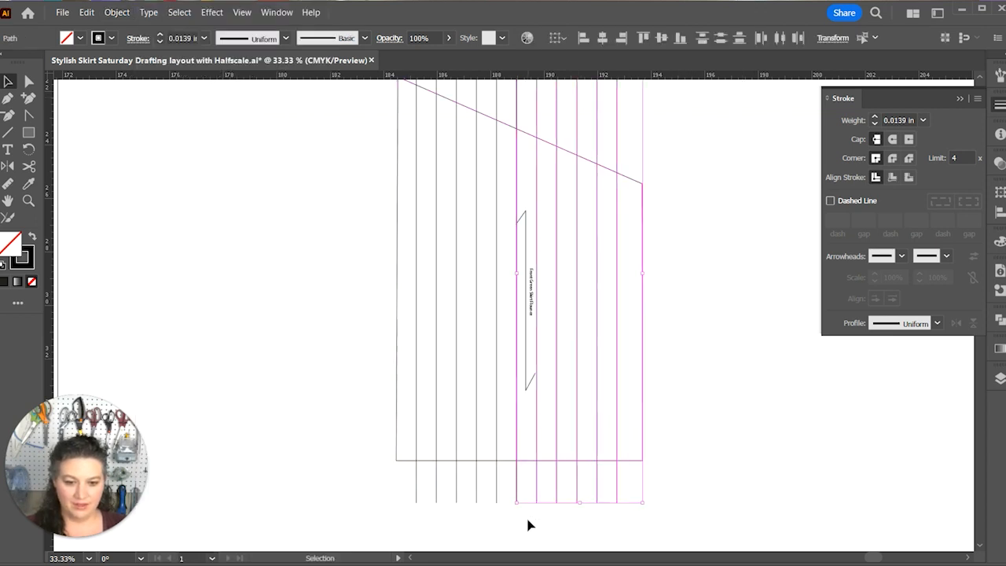
right_click(529, 525)
mouse_move(643, 435)
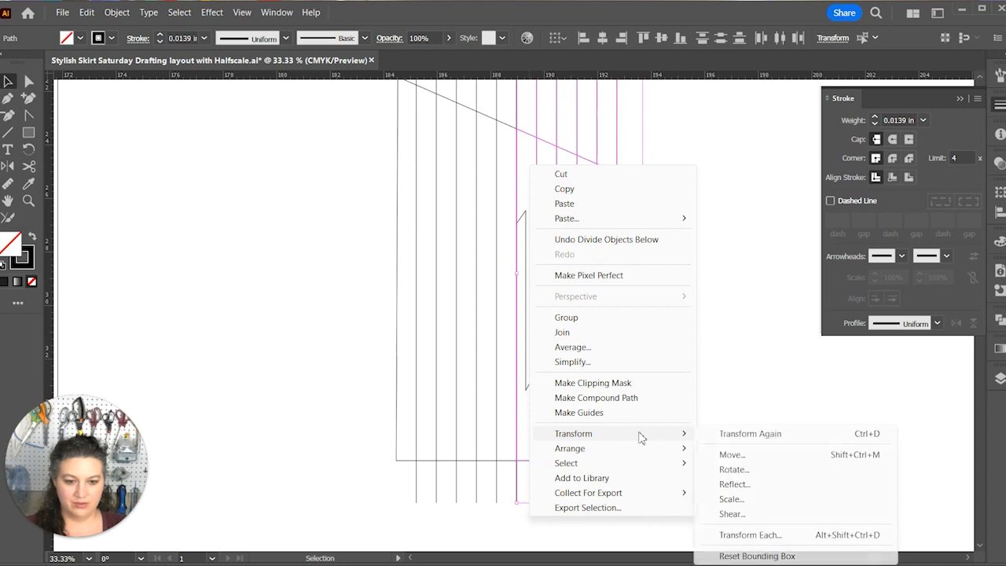
left_click(731, 455)
type(".")
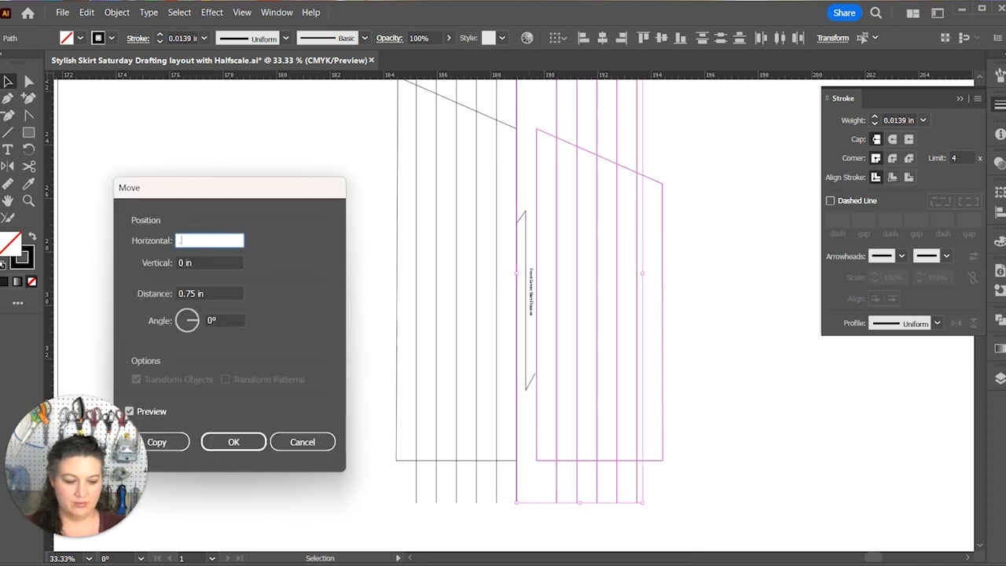
type("5")
key("Tab")
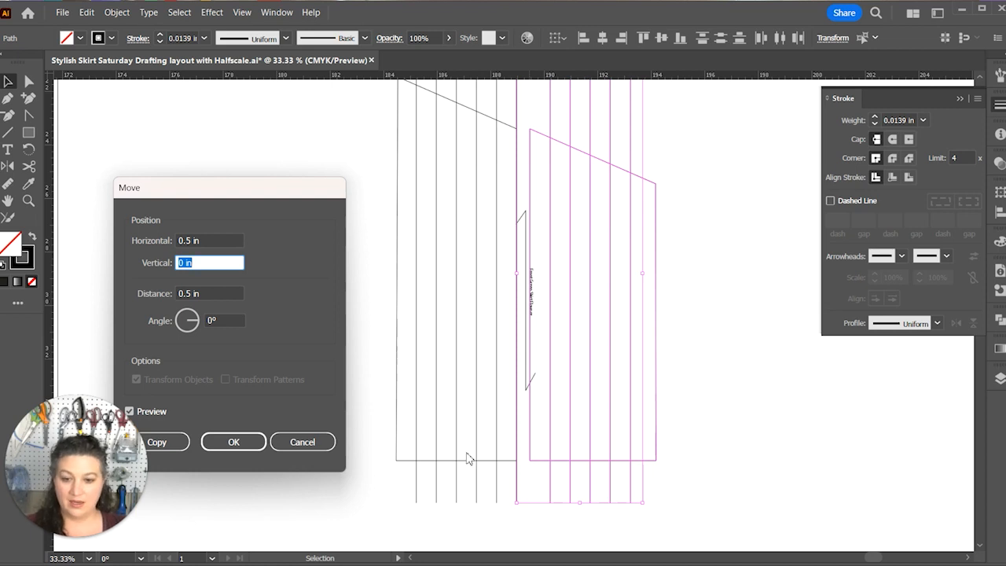
left_click(240, 445)
left_click(766, 418)
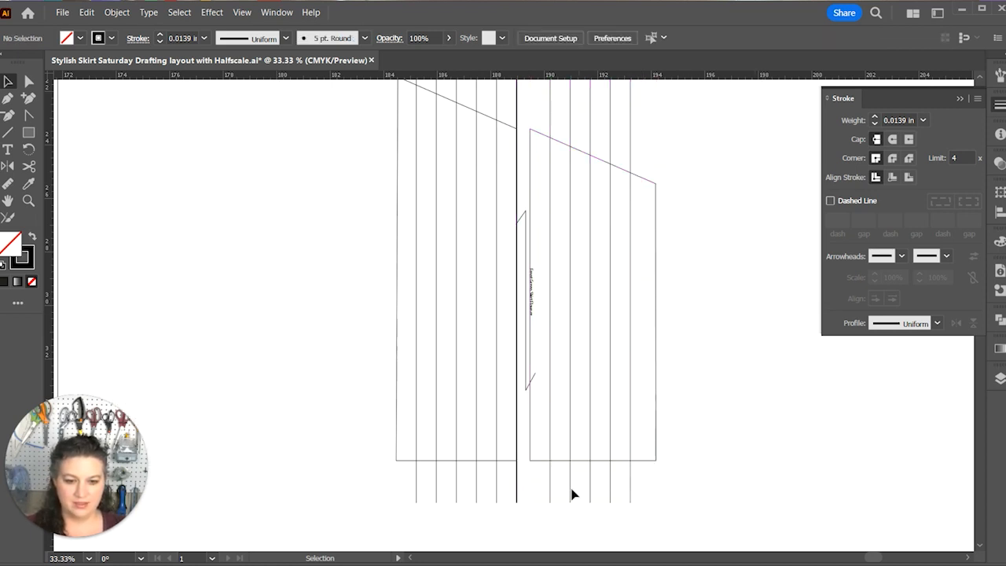
Divide the shifted right half along its first vertical line with Divide Objects Below.
left_click(551, 500)
left_click(116, 12)
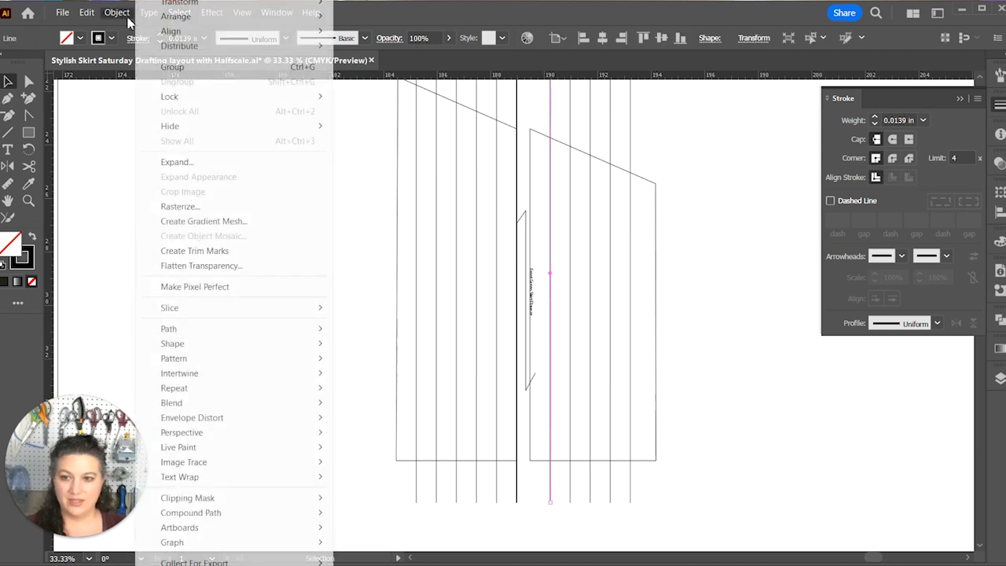
mouse_move(294, 330)
left_click(393, 462)
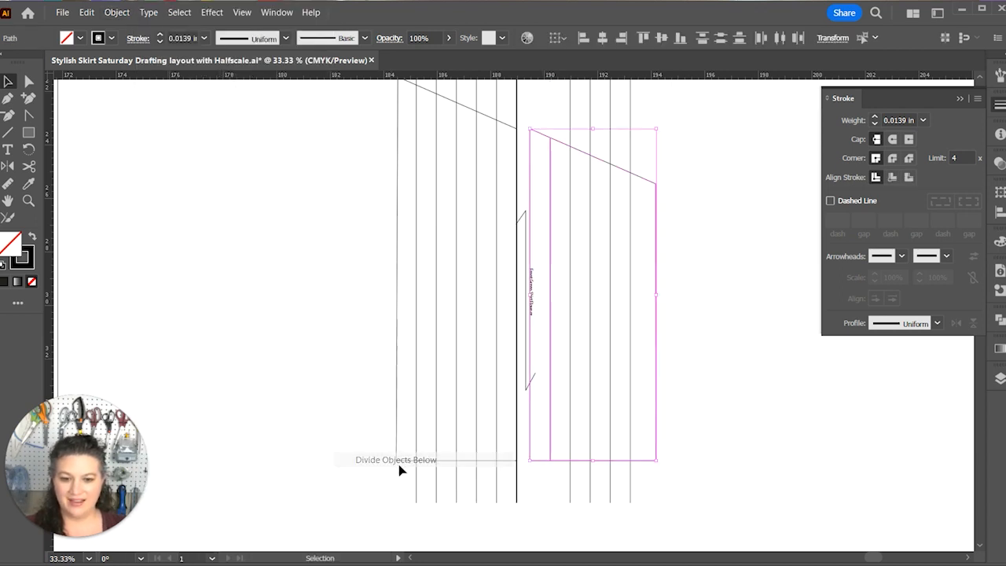
Shift the remaining right-hand piece and its vertical lines by repeating the 0.5 in move.
left_click_drag(721, 425, 566, 520)
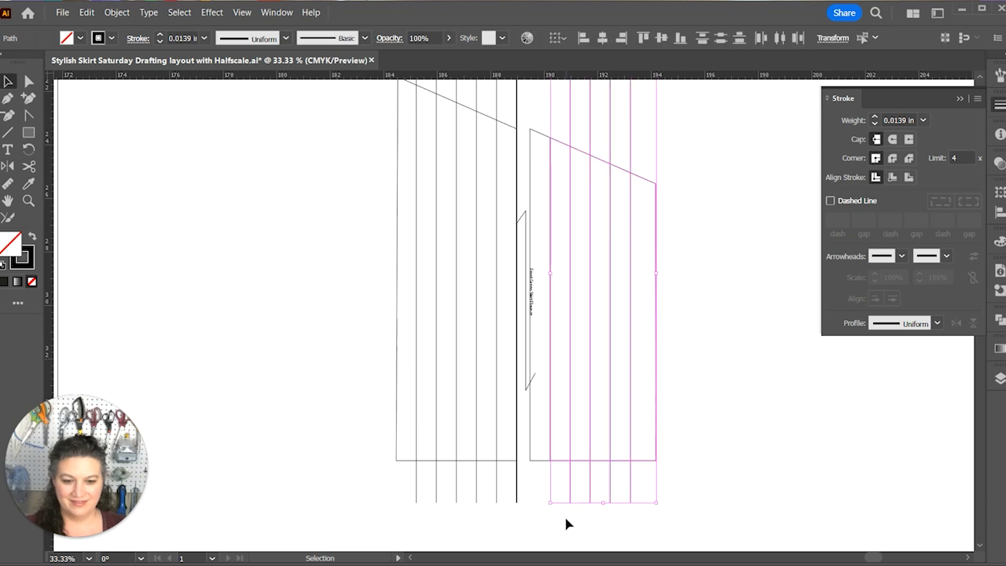
key("ctrl+d")
left_click(741, 468)
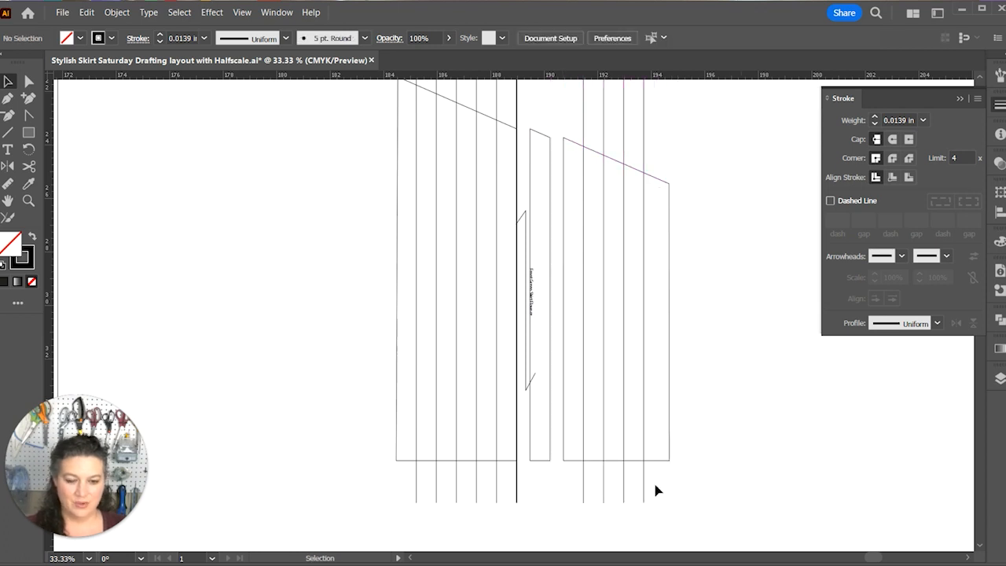
Divide the rightmost panel piece along its second vertical line and shift the remainder with its lines another 0.5 in outward.
left_click(583, 498)
left_click(117, 12)
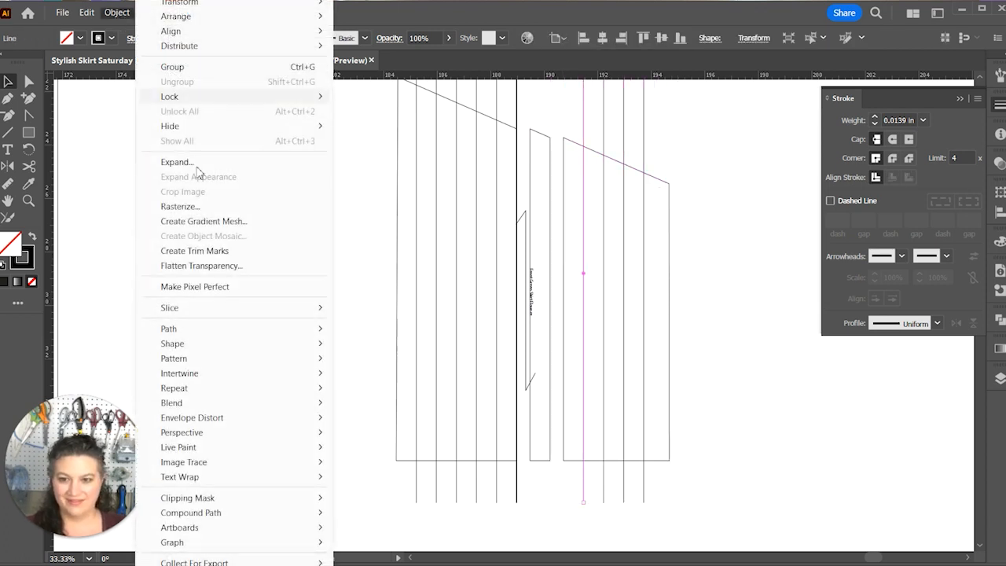
mouse_move(241, 329)
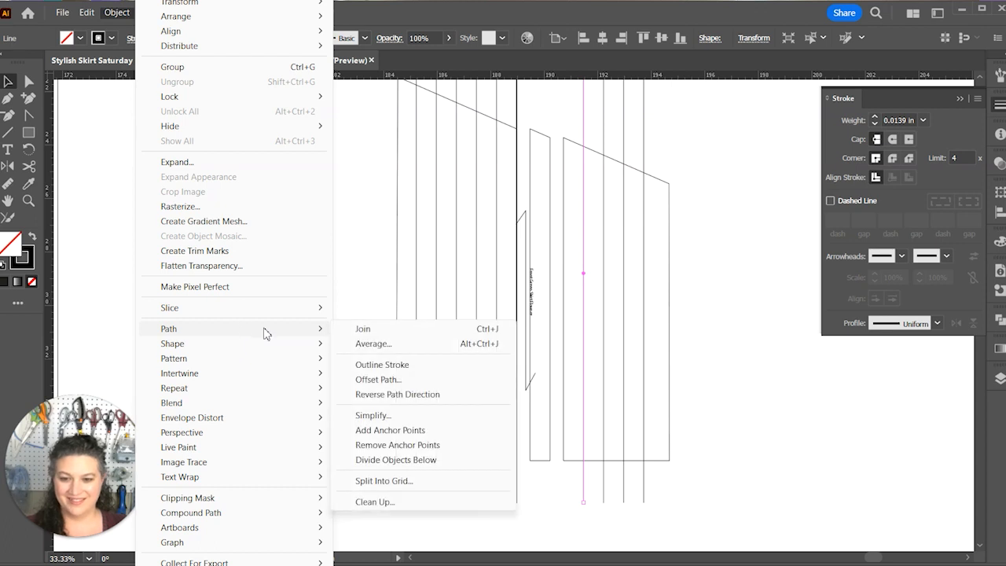
left_click(391, 460)
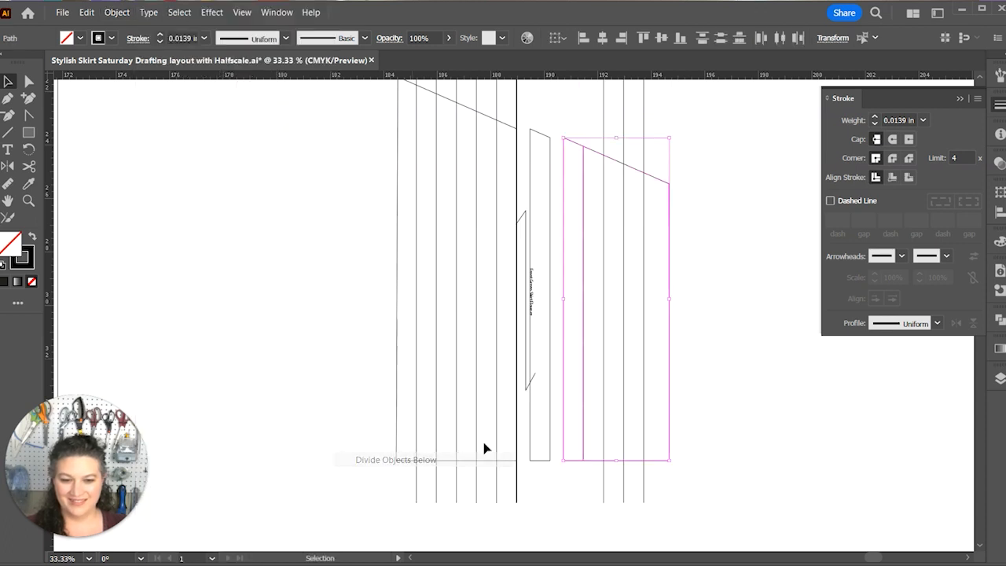
left_click(730, 393)
mouse_move(599, 505)
left_mouse_down()
mouse_move(595, 511)
mouse_move(624, 516)
mouse_move(603, 494)
left_mouse_up()
key("Right")
Divide the remaining piece along the third vertical line and repeat the 0.5 in move on the outer part and its two lines.
left_click(117, 12)
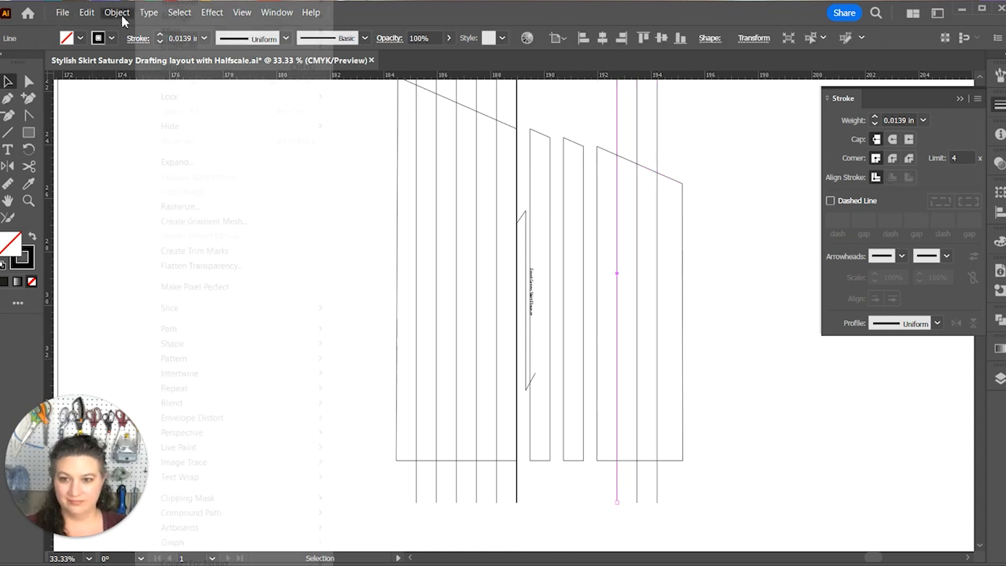
mouse_move(258, 330)
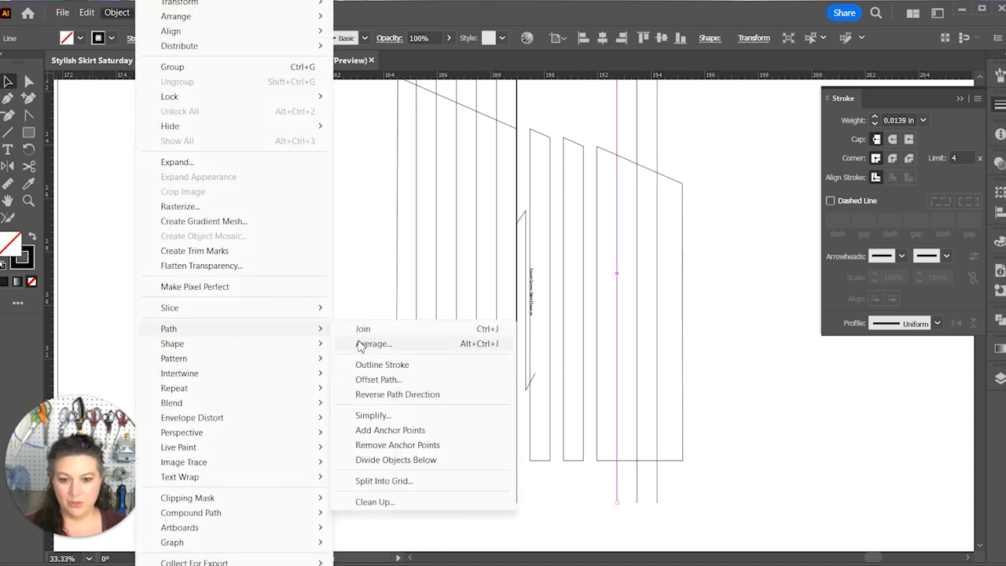
left_click(395, 463)
left_click_drag(762, 422, 640, 497)
key("ctrl+d")
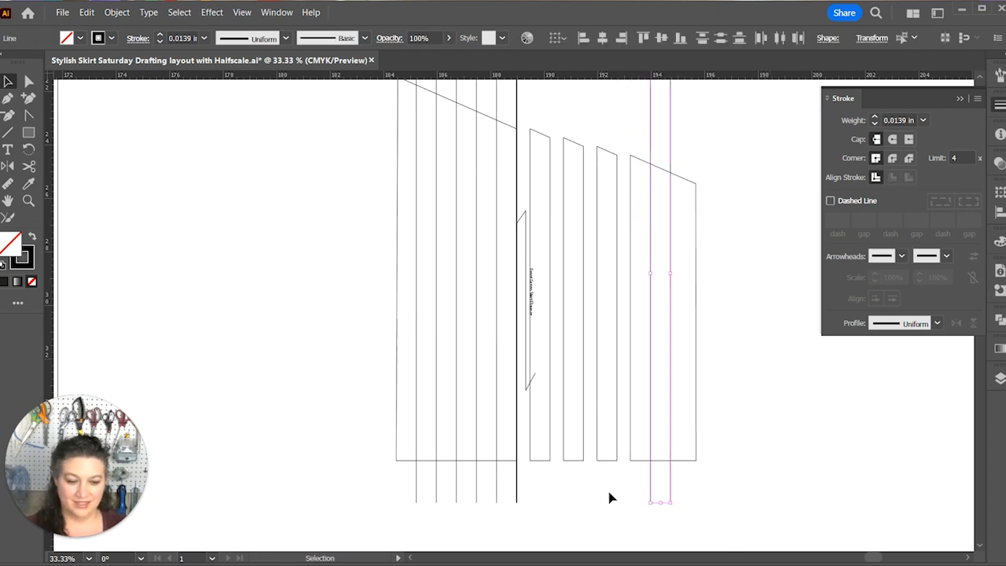
Divide the outer piece along the fourth vertical line and shift the part beyond it, with the last line, 0.5 in outward.
left_click(611, 493)
left_click(651, 502)
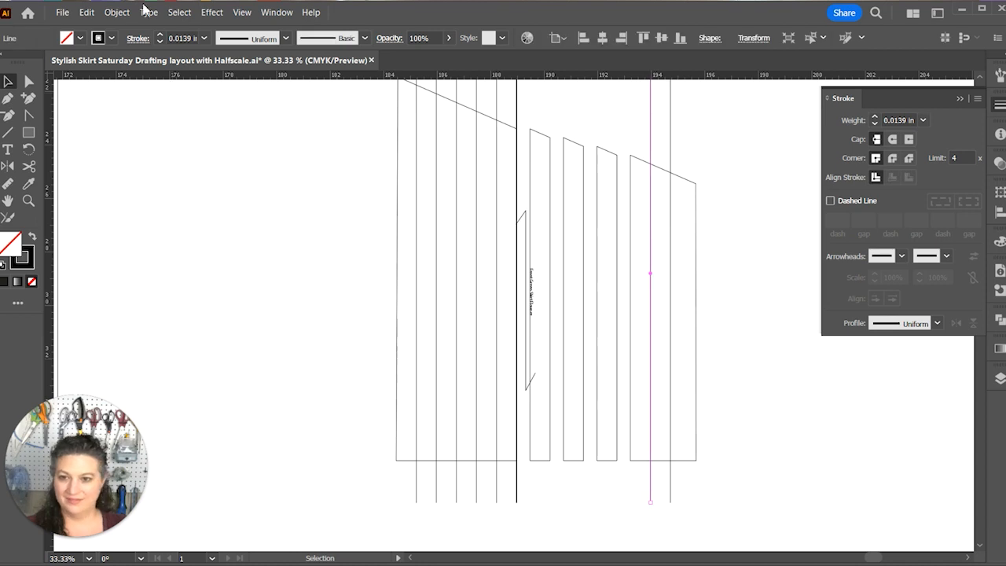
left_click(118, 12)
mouse_move(323, 330)
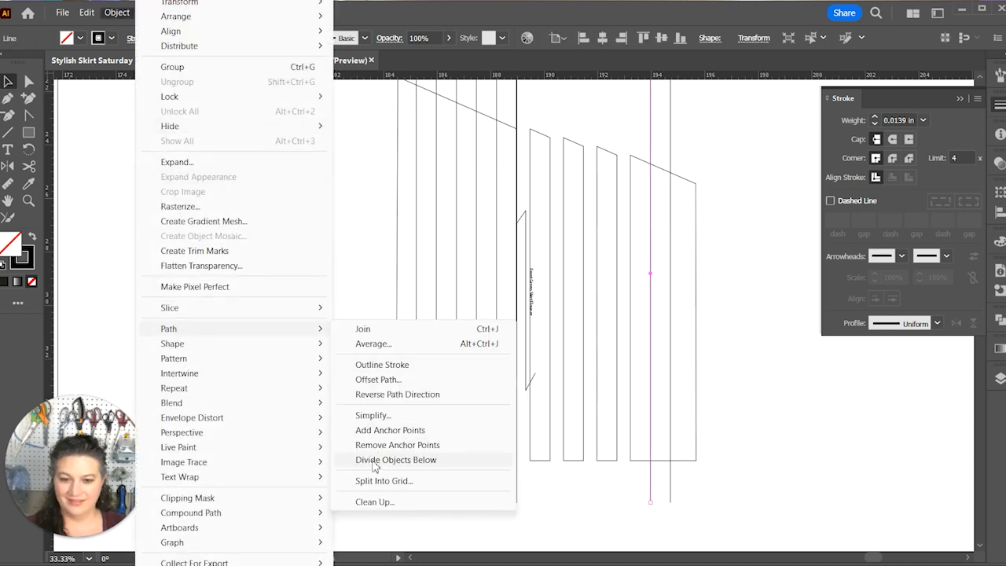
left_click(483, 460)
left_click_drag(743, 409, 660, 499)
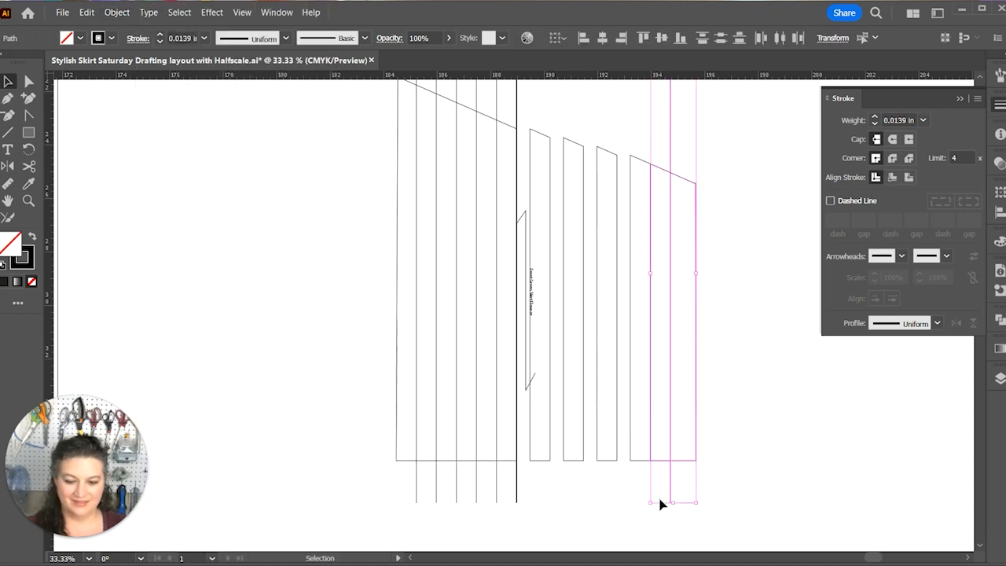
key("Right")
Divide the outermost piece along the last vertical line and move the final strip 0.5 in away from its neighbour.
left_click_drag(730, 475, 659, 507)
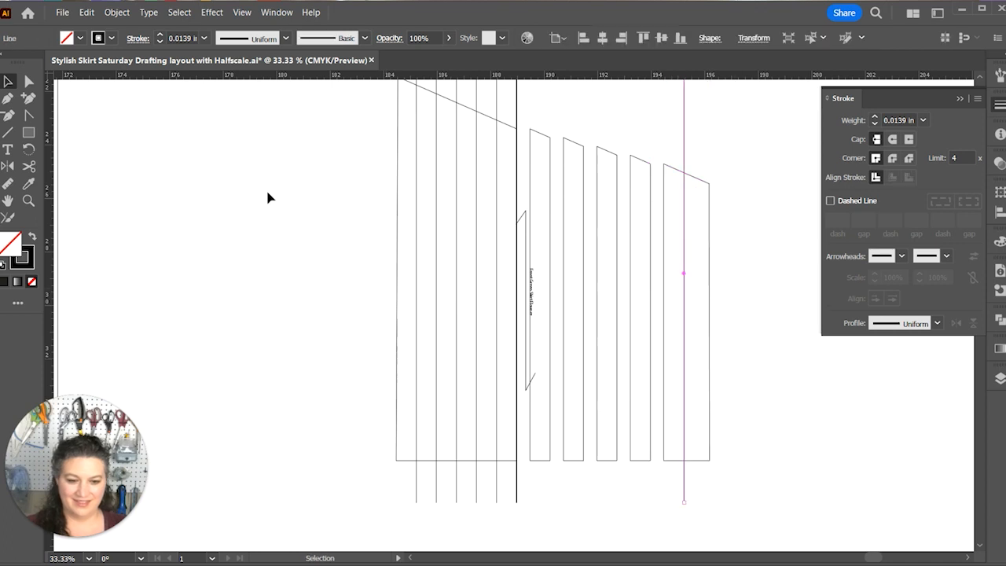
left_click(117, 11)
mouse_move(338, 334)
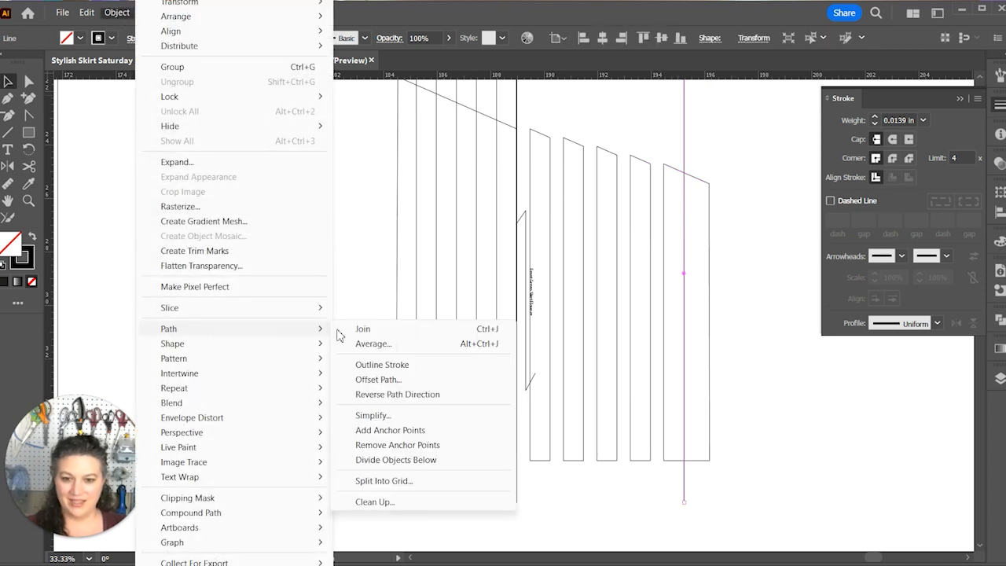
left_click(397, 460)
left_click_drag(752, 417, 717, 441)
left_click(699, 461)
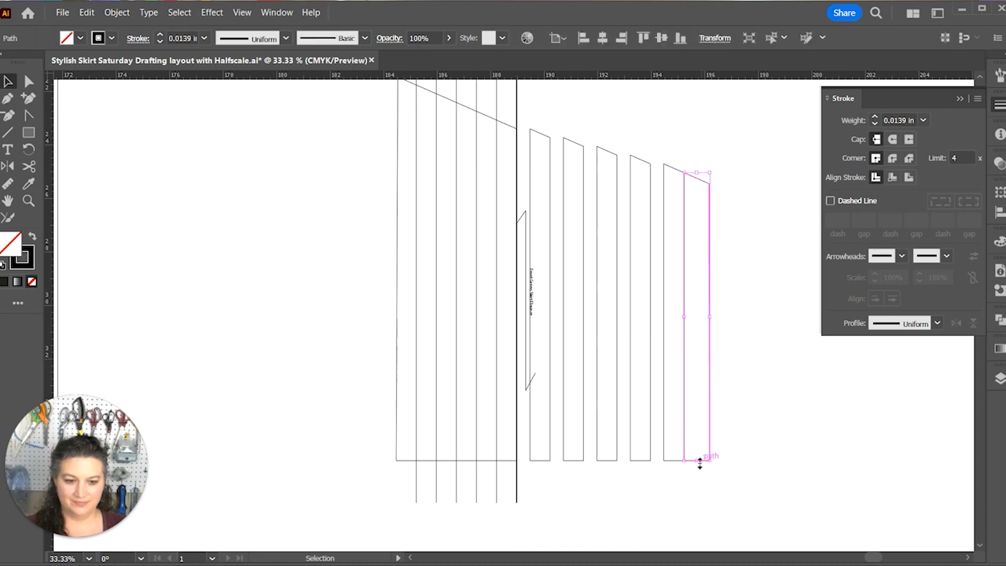
key("ctrl+d")
left_click(754, 383)
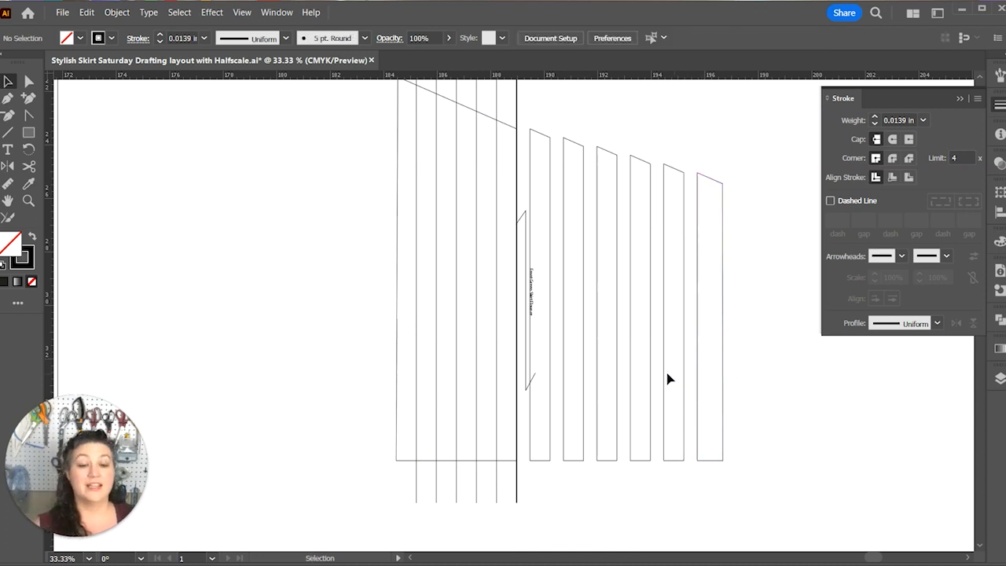
Draw a 2 in line at 0° starting on the first separated strip's left edge, just above the hem.
scroll(669, 377, "up", 2)
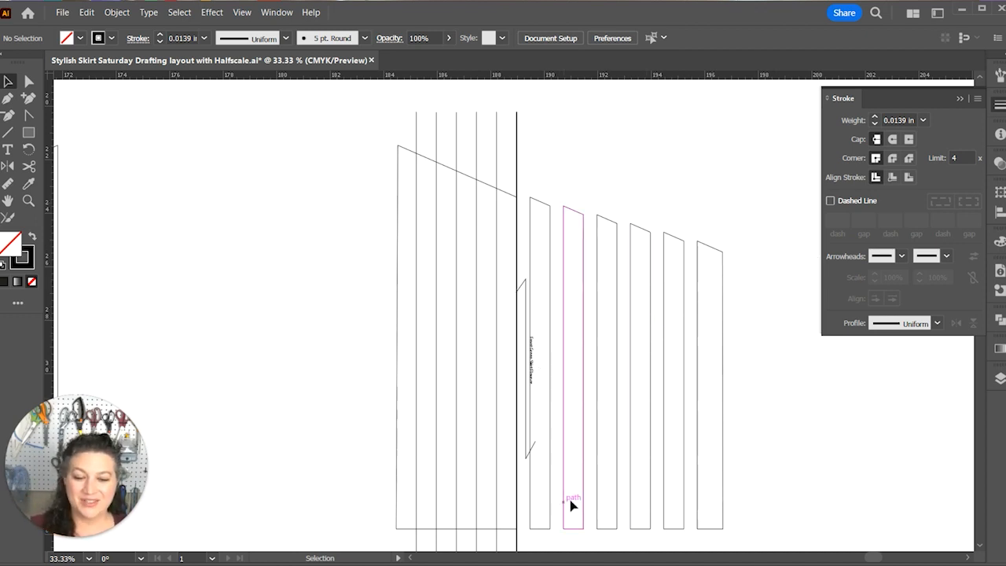
key("backslash")
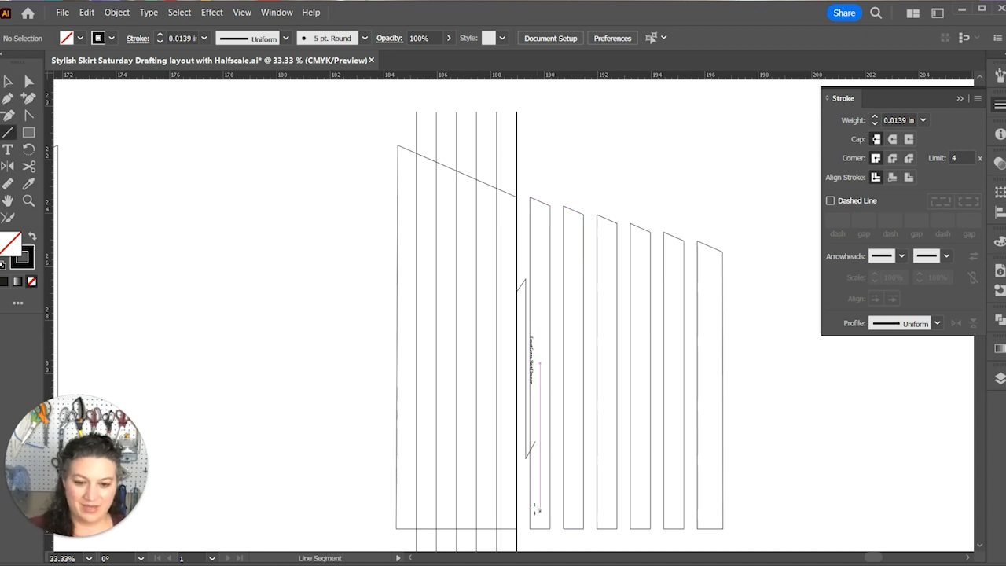
left_click(532, 513)
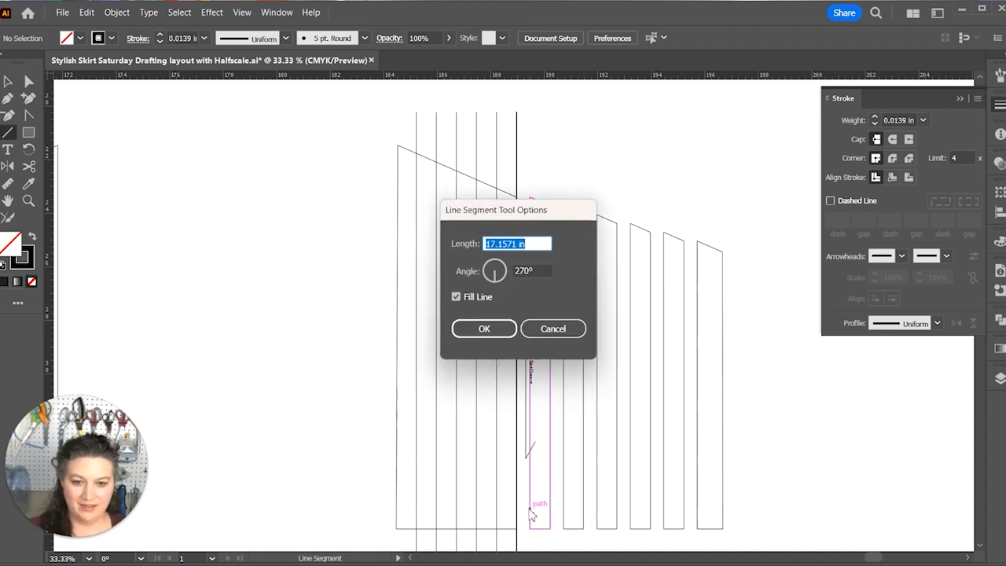
type("2")
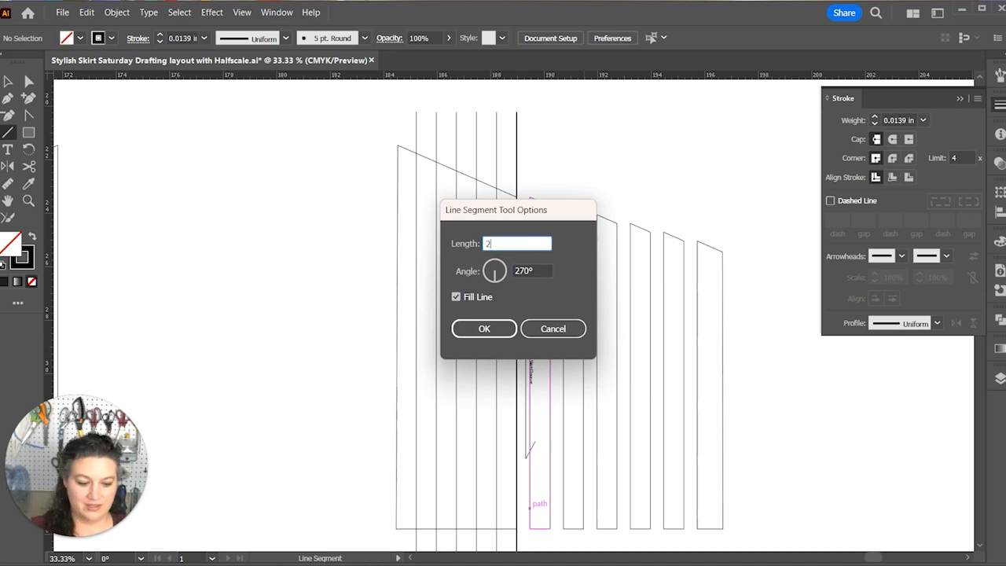
key("Tab")
type("0")
key("Return")
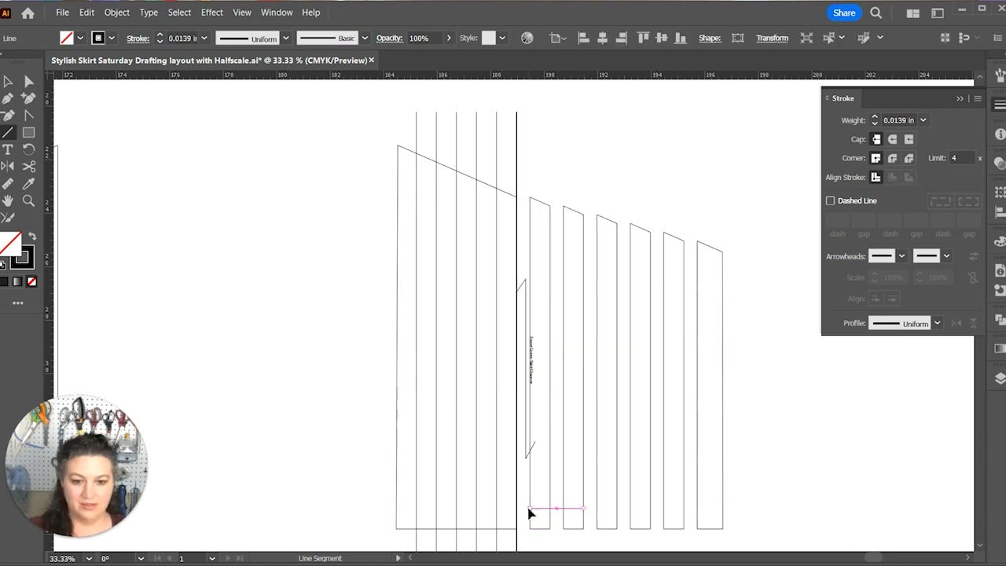
Rotate all six separated strips about the first strip's top-left corner until its left edge meets the 2 in line's far end.
key("v")
left_click_drag(748, 383, 543, 460)
key("r")
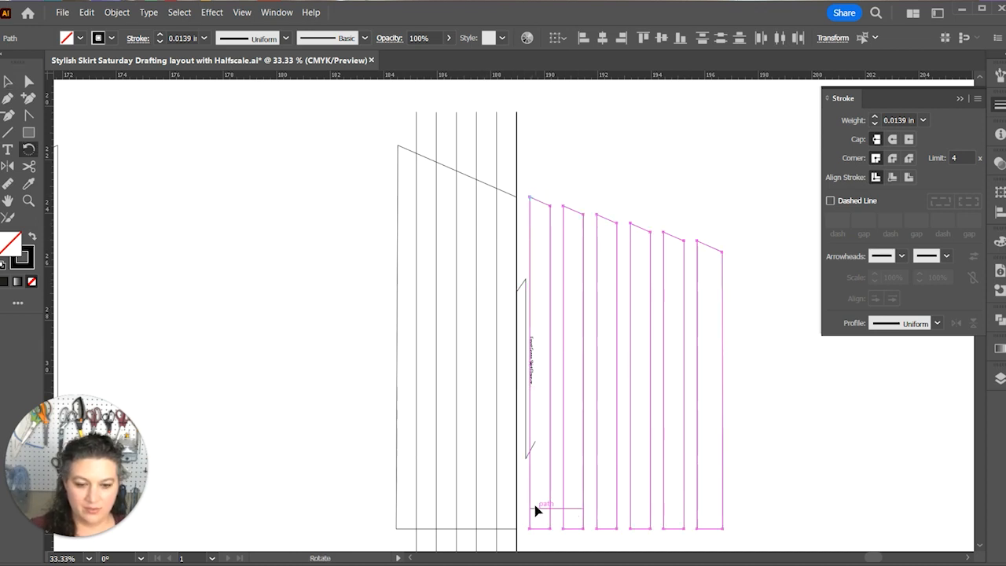
left_click_drag(532, 501, 634, 494)
Move the 2 in line onto the second strip's left edge and rotate the outer five strips about that strip's top-left corner to its far end.
key("v")
left_click(544, 533)
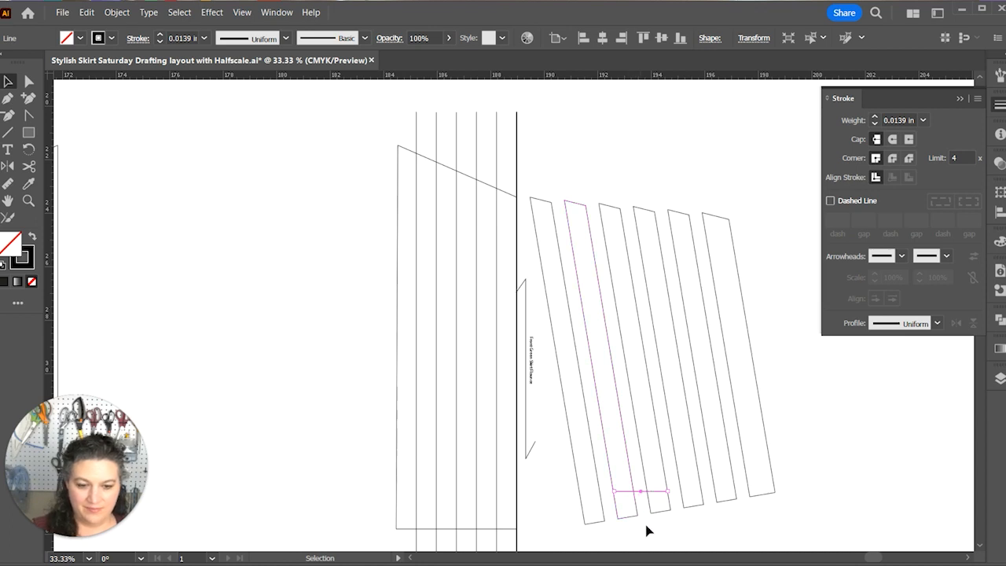
left_click(610, 435)
key("r")
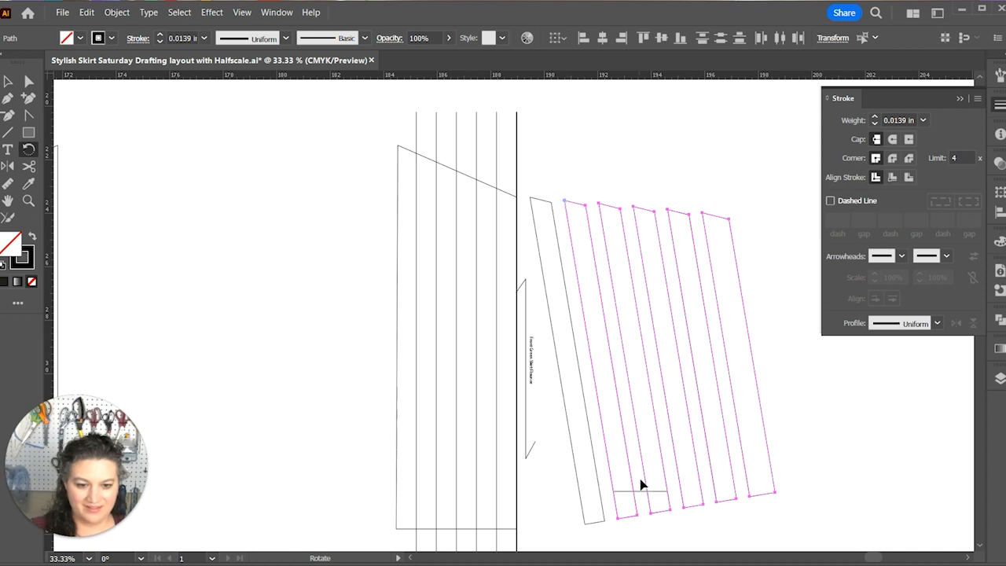
left_click_drag(640, 482, 723, 464)
Move the 2 in line onto the third strip's left edge near the hem and rotate it slightly toward the strip's hem angle.
key("v")
left_click(652, 502)
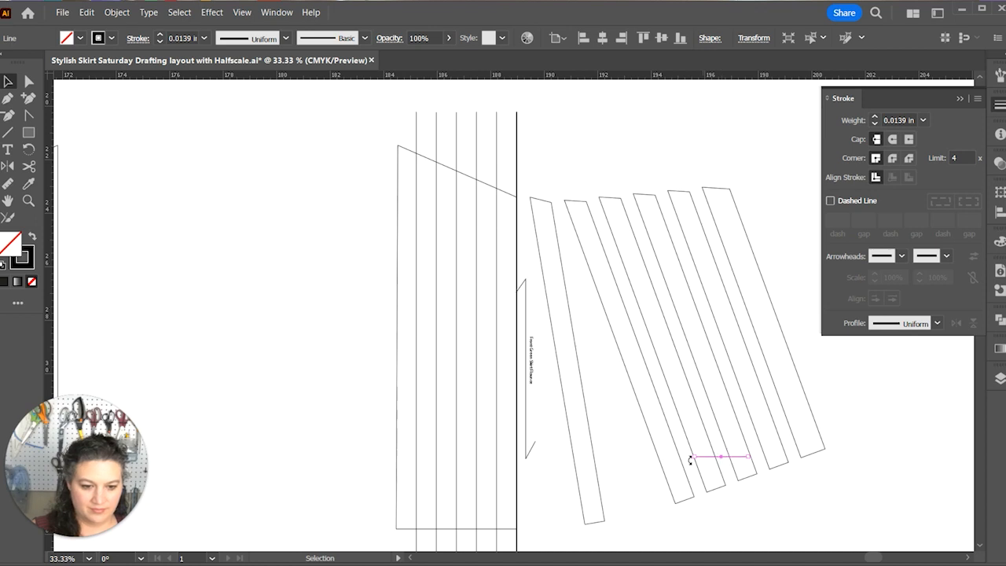
key("r")
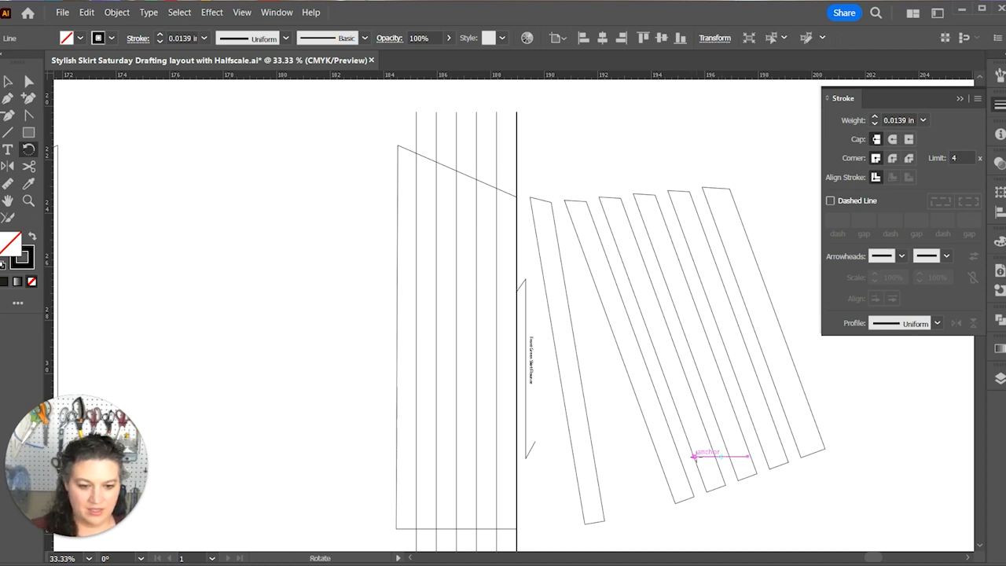
left_click_drag(739, 460, 739, 448)
Rotate the outer four strips about the third strip's top-left corner until its left edge reaches the measuring line's far end.
key("v")
left_click_drag(667, 364, 667, 364)
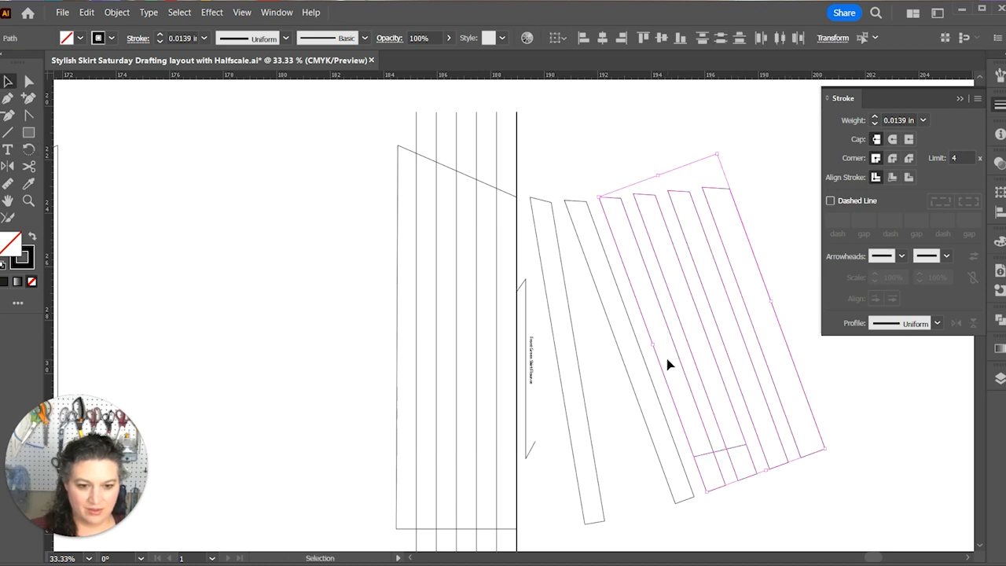
key("r")
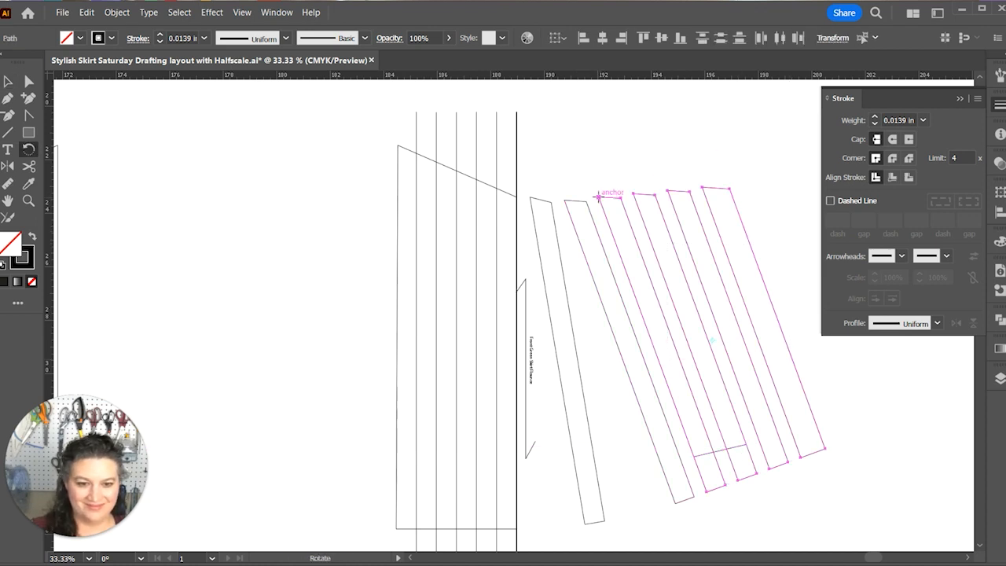
left_click(599, 197)
left_click_drag(702, 396, 746, 378)
Place the 2 in measuring line on the fourth strip's left edge and rotate it parallel to that strip's hem.
left_click_drag(823, 473, 683, 463)
key("ctrl+plus")
key("v")
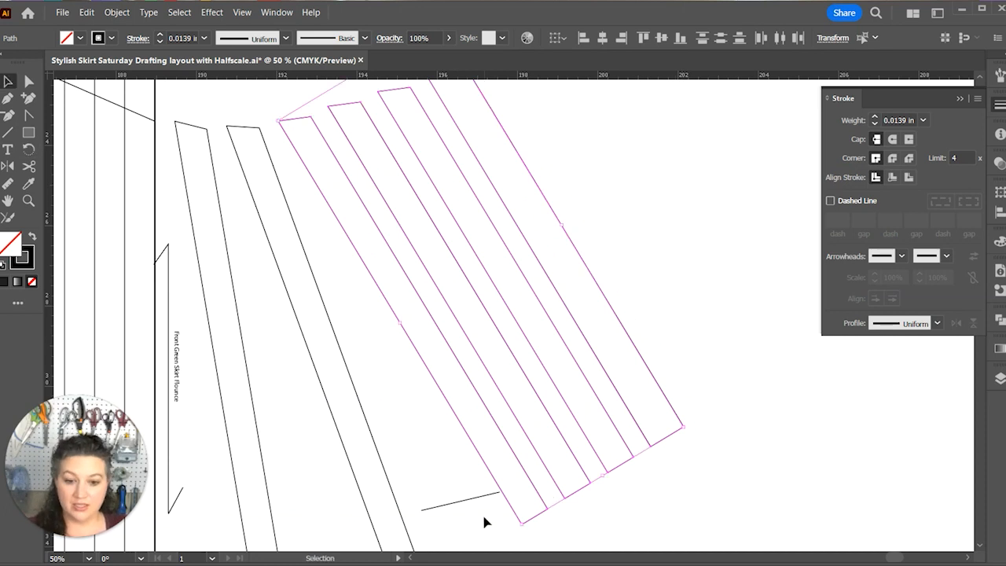
left_click(483, 522)
left_click_drag(461, 503, 607, 412)
key("r")
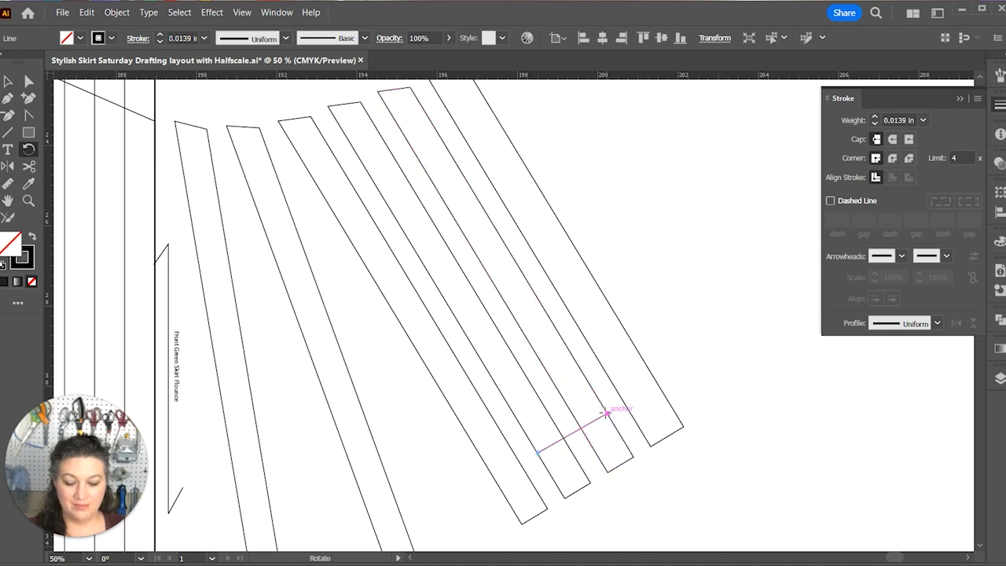
Rotate the outer three strips about the fourth strip's top-left corner to open a 2 in spread at the hem.
key("v")
left_click_drag(627, 203, 474, 332)
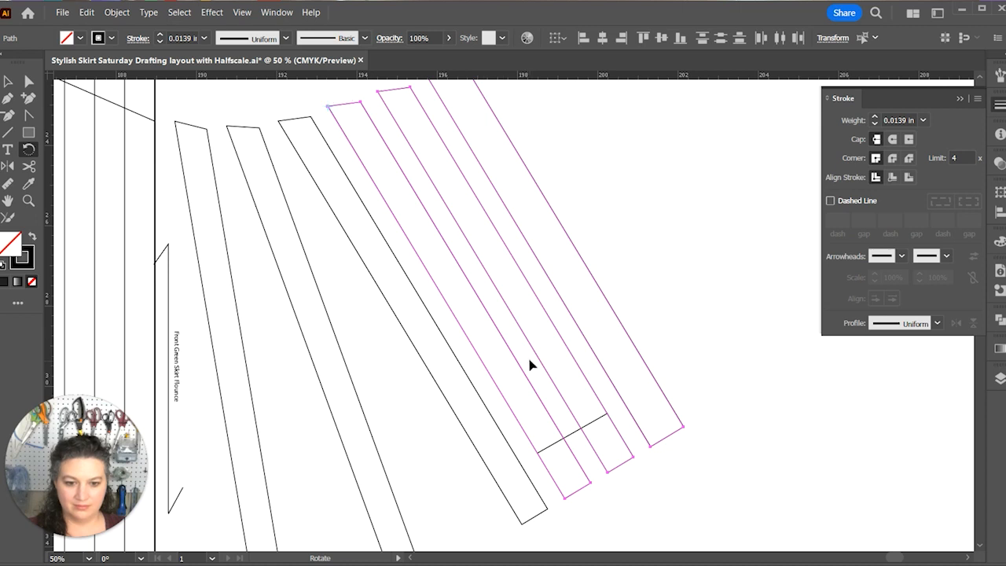
left_click_drag(535, 361, 591, 320)
Move the measuring line onto the fifth strip's left edge near the hem and align its angle with that strip's hem.
key("space")
left_click_drag(660, 220, 633, 288)
key("v")
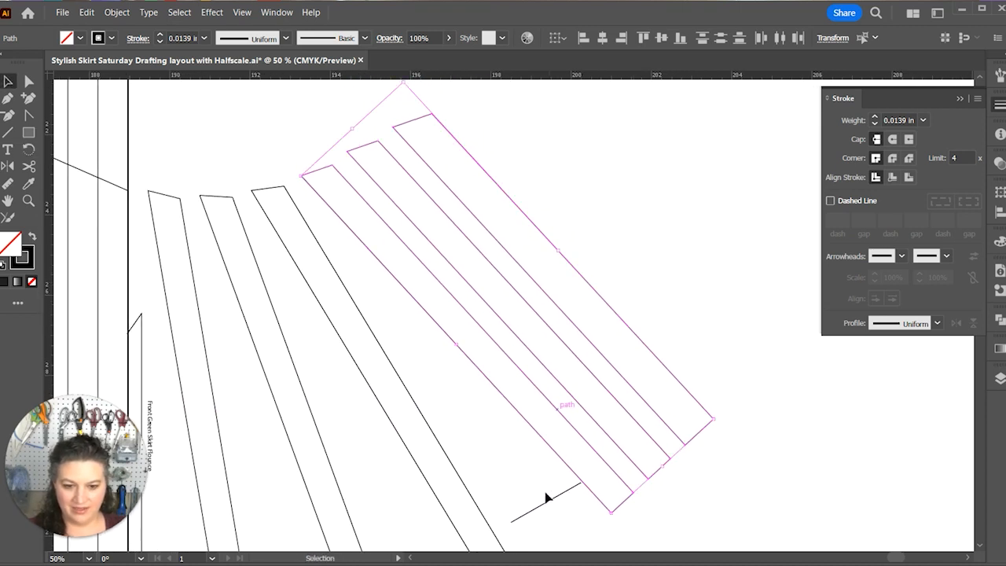
left_click_drag(548, 497, 640, 382)
key("r")
Rotate the last two strips about the fifth strip's top-left corner until its left edge meets the measuring line's far end.
key("v")
left_click(692, 337)
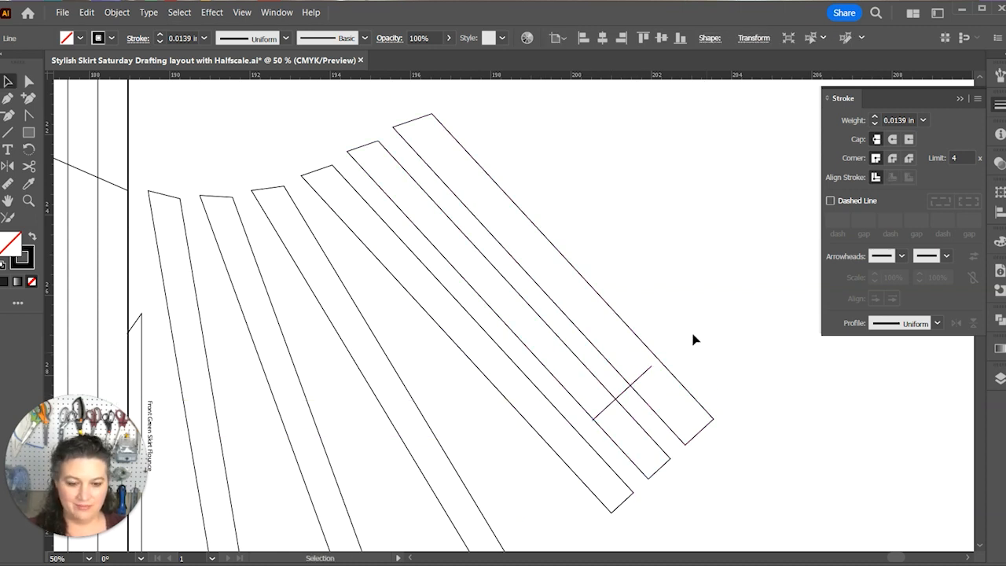
left_click(555, 348)
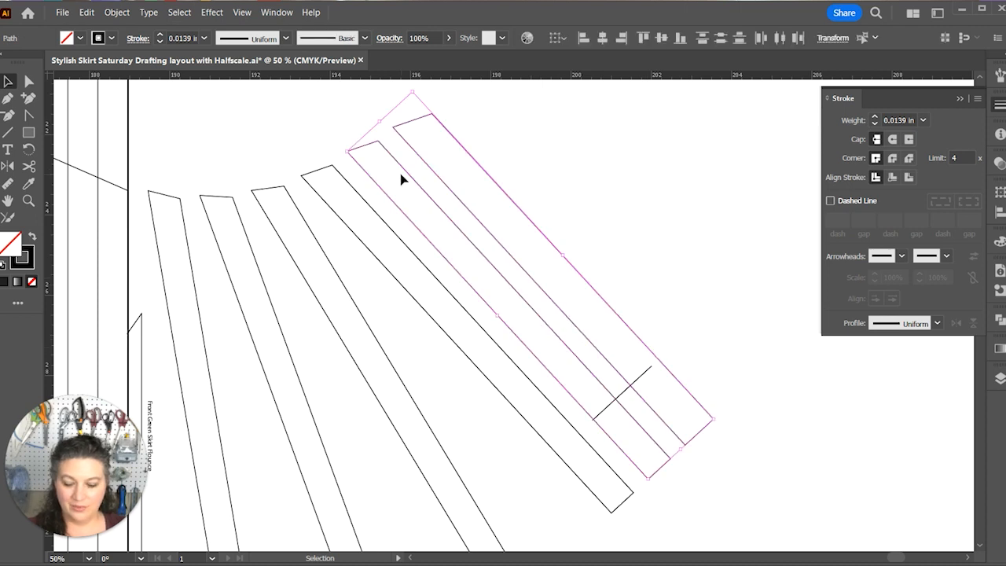
key("r")
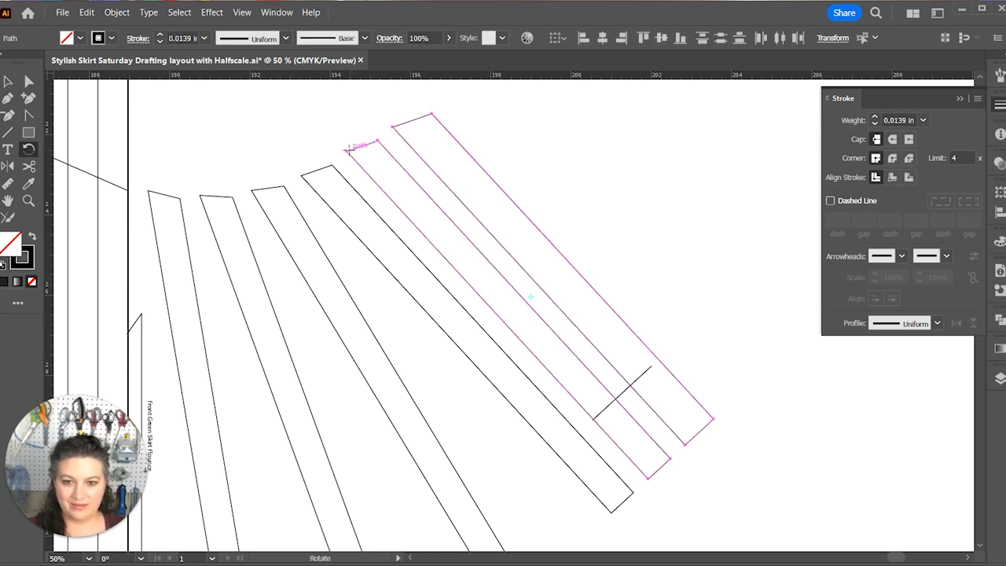
left_click_drag(533, 272, 580, 247)
Swing the last two strips open to the measuring line's end and align the line on the outermost strip's left edge, parallel to its hem.
left_click_drag(662, 229, 598, 250)
key("v")
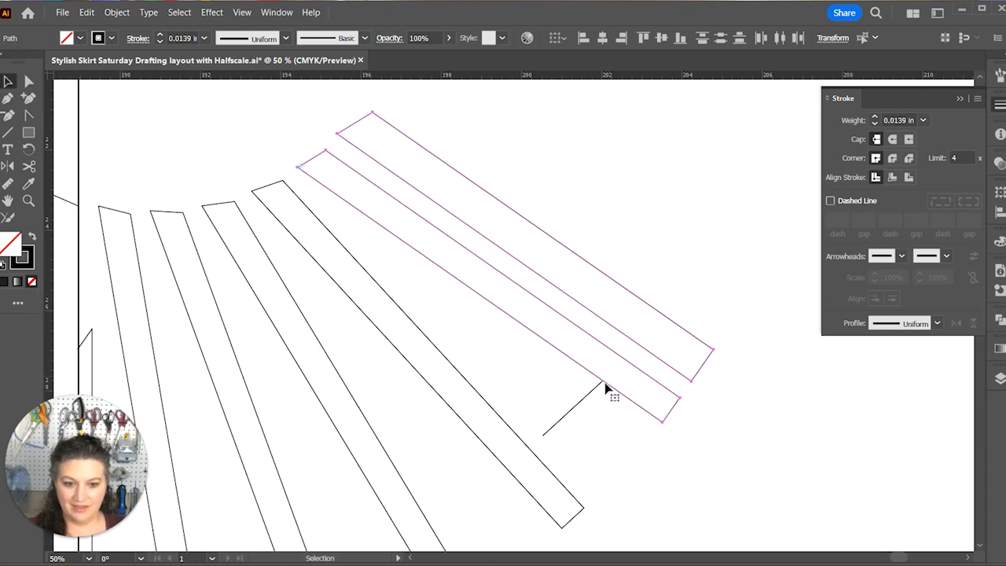
left_click_drag(577, 415, 655, 311)
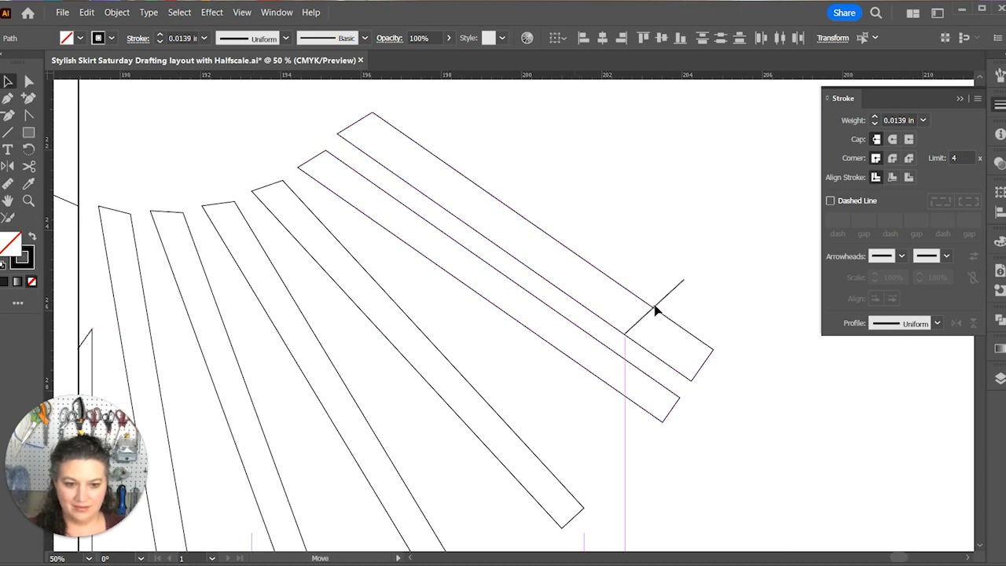
key("r")
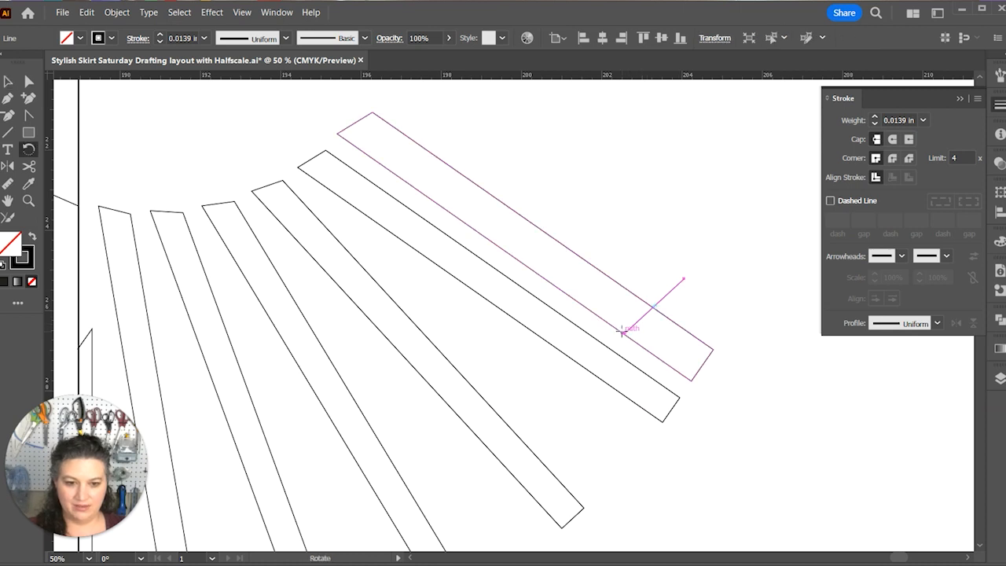
left_click_drag(663, 305, 657, 290)
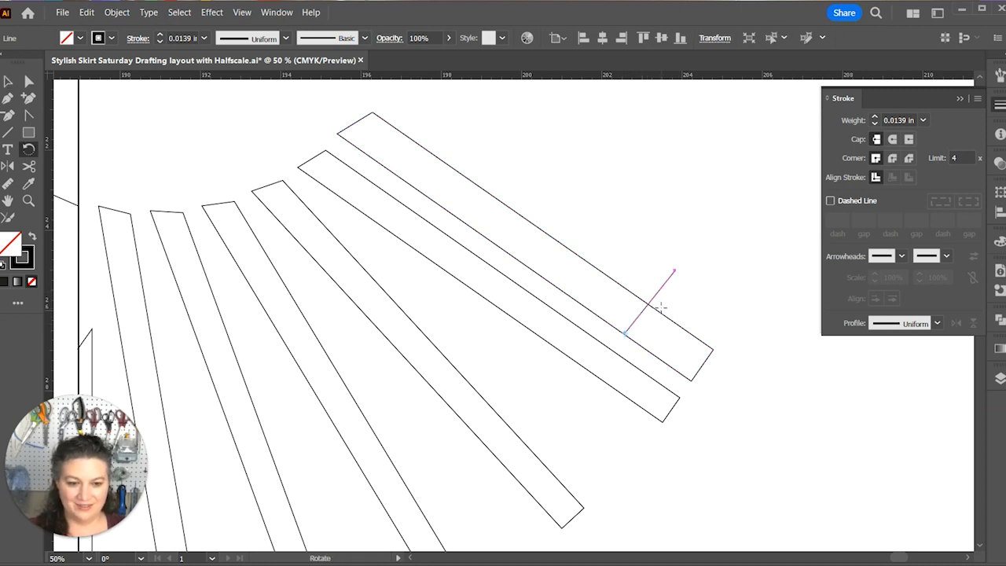
Rotate the outermost right-half strip about its top-left corner until its left edge meets the measuring line's far end.
key("v")
left_click(549, 258)
key("r")
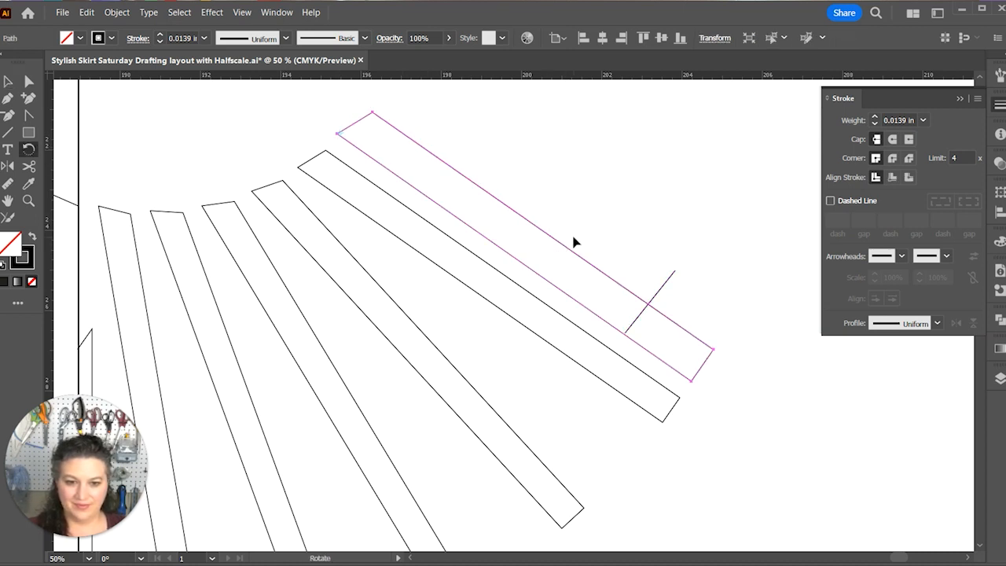
left_click_drag(573, 251, 609, 203)
Examine the fanned right-half strips alongside the still uncut left half of the flounce pattern.
key("ctrl+minus")
key("ctrl+minus")
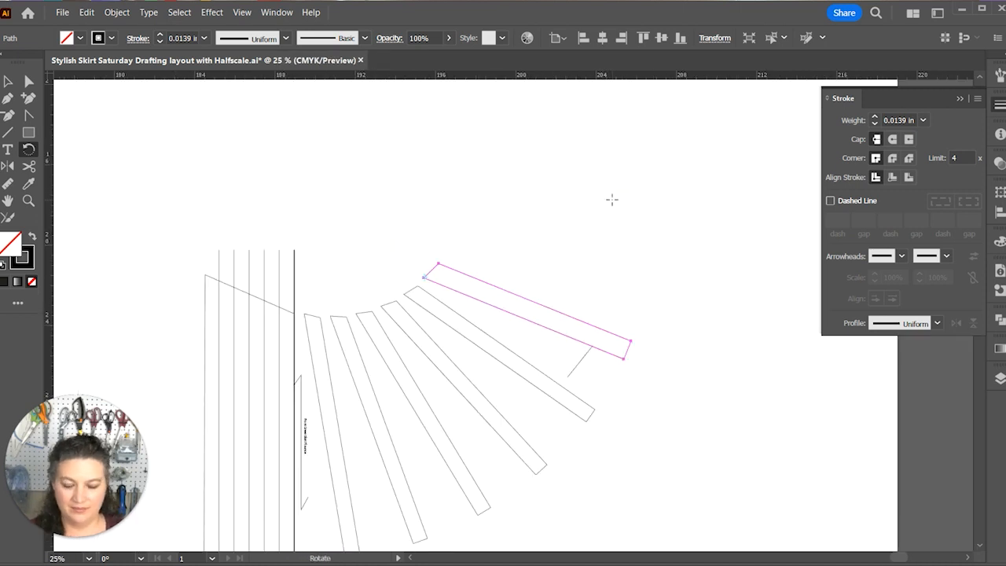
left_click_drag(543, 304, 667, 193)
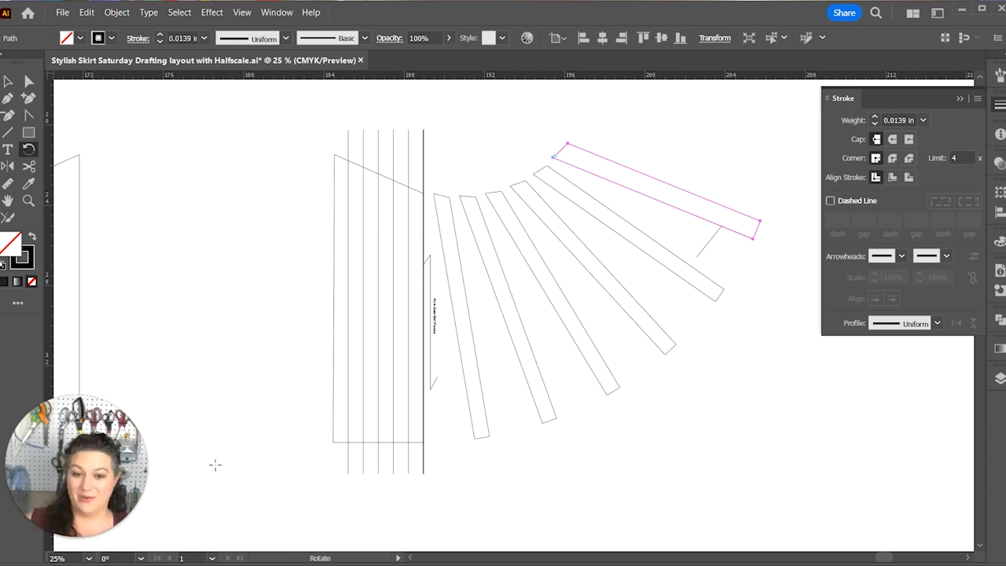
key("ctrl+plus")
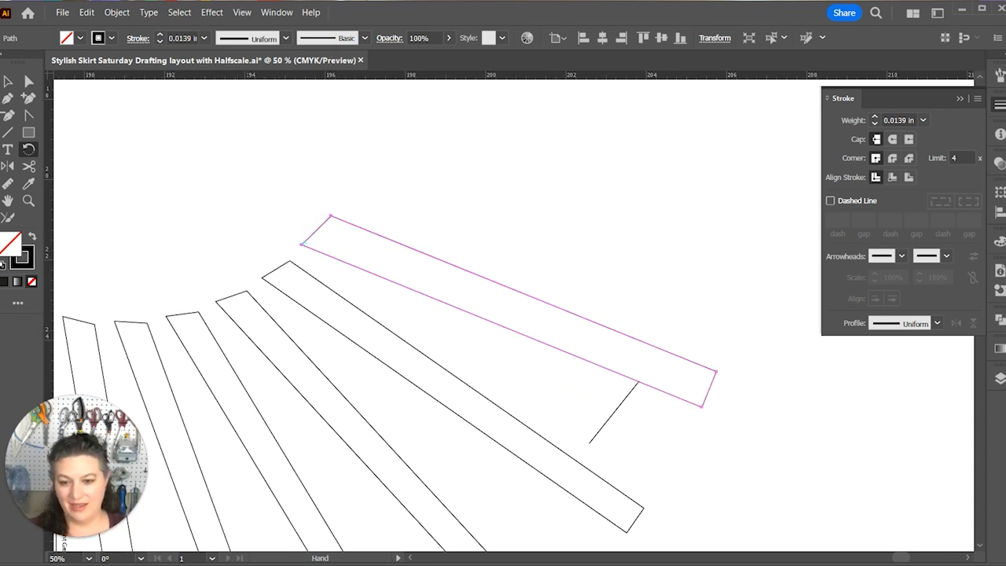
left_click_drag(316, 392, 690, 180)
left_click_drag(645, 332, 636, 171)
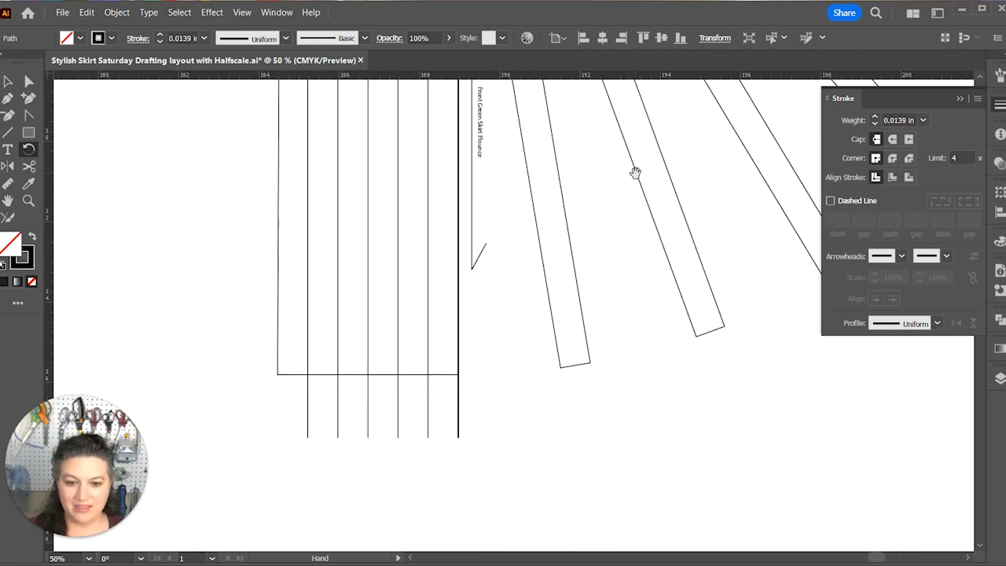
key("ctrl+plus")
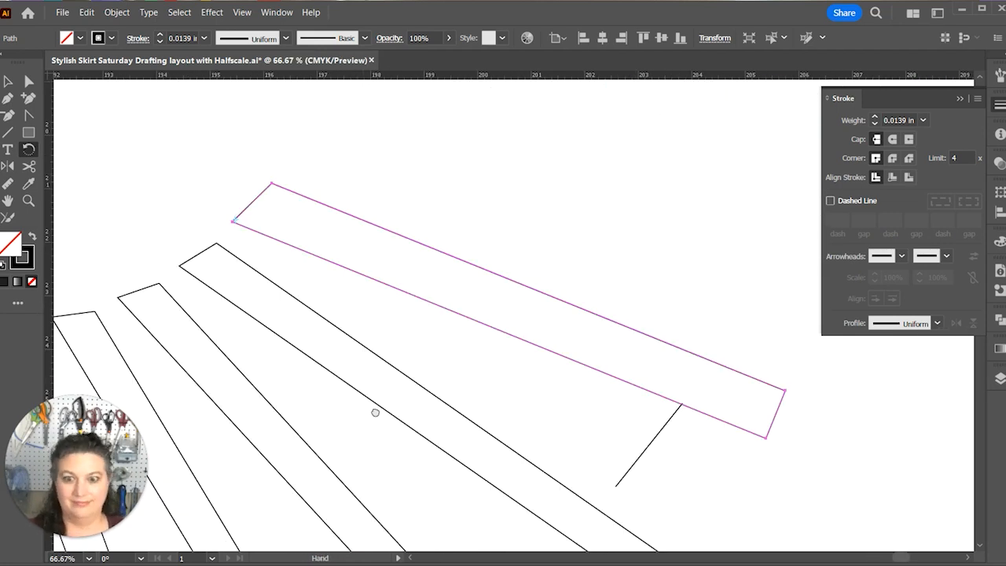
left_click_drag(259, 474, 580, 364)
key("ctrl+minus")
key("ctrl+minus")
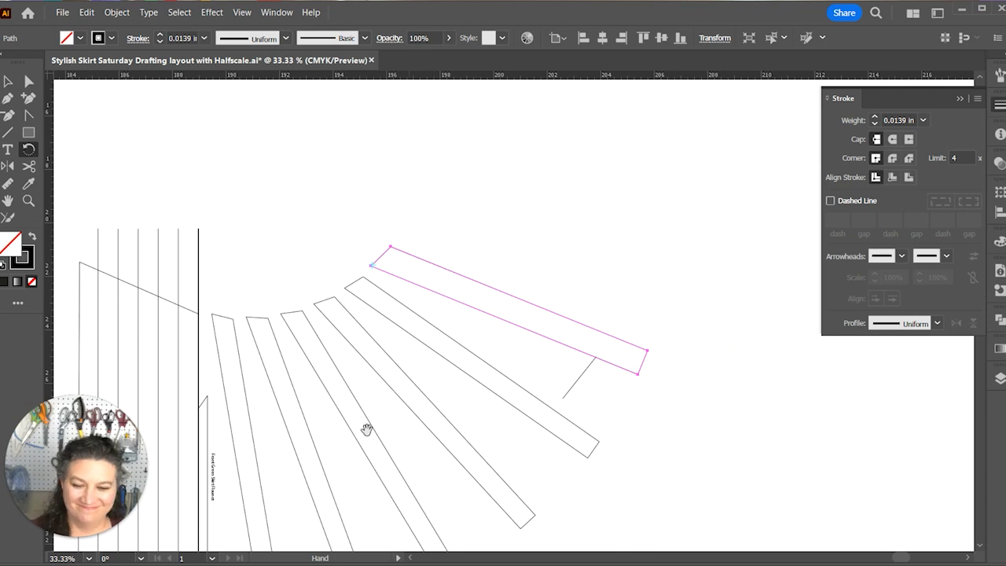
left_click_drag(367, 427, 460, 338)
left_click_drag(400, 485, 440, 413)
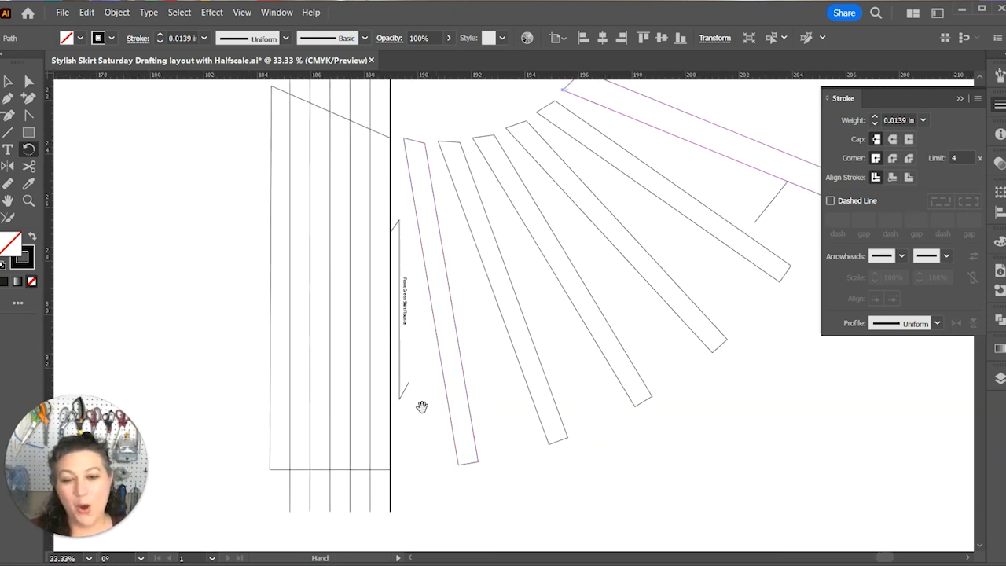
key("v")
left_click(370, 505)
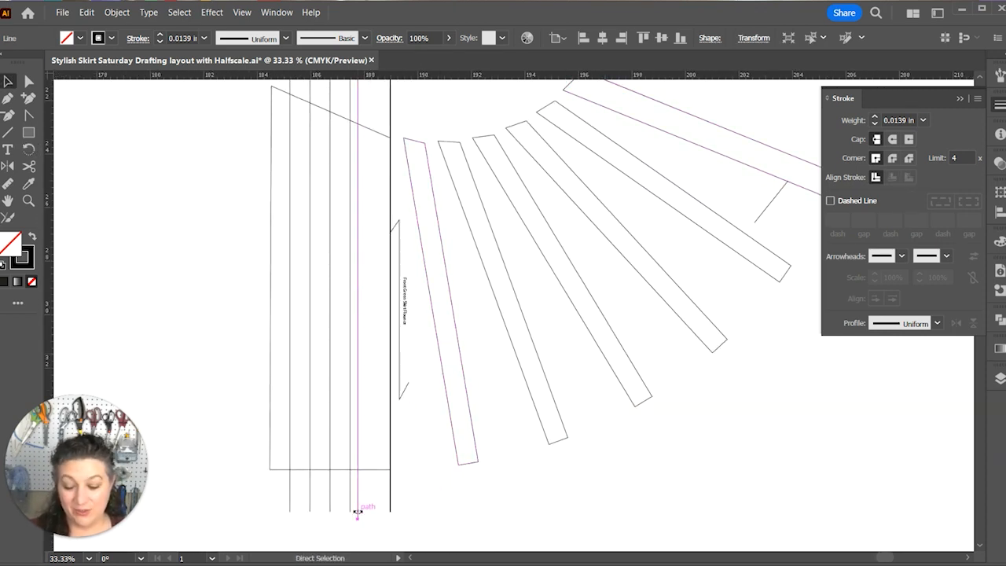
left_click(385, 491)
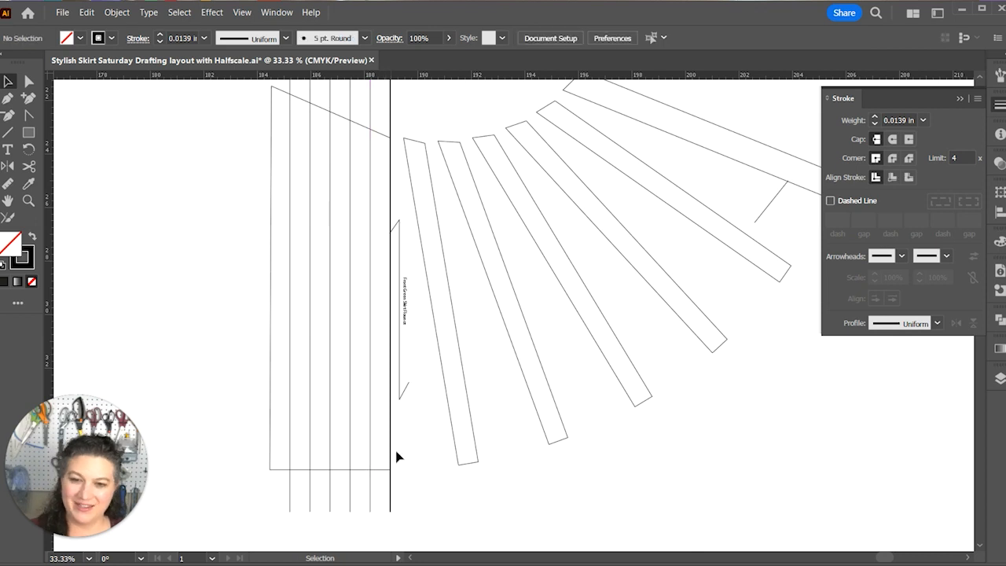
left_click_drag(447, 464, 459, 485)
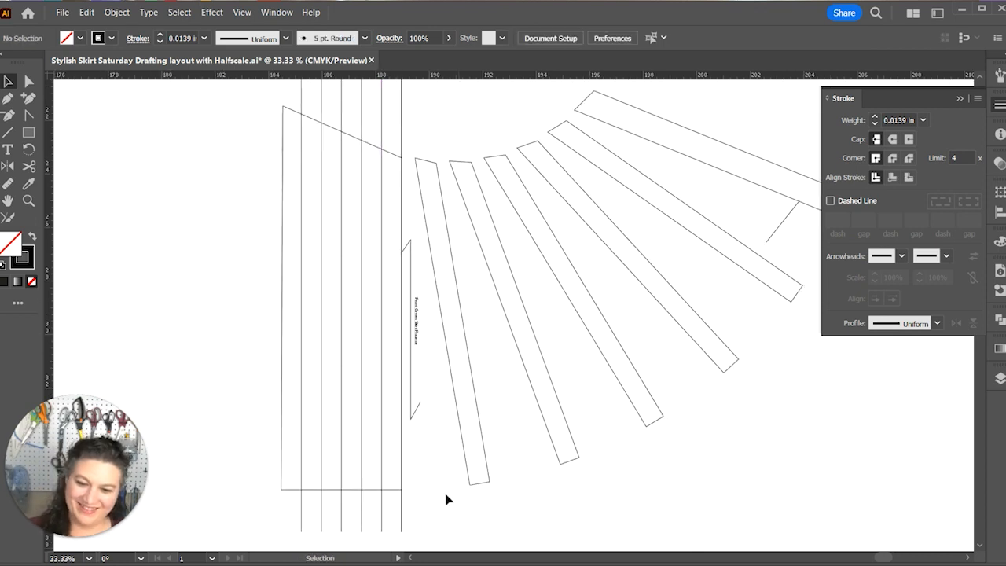
Divide the left half of the flounce along the slash line nearest the centre line with Divide Objects Below.
left_click(382, 520)
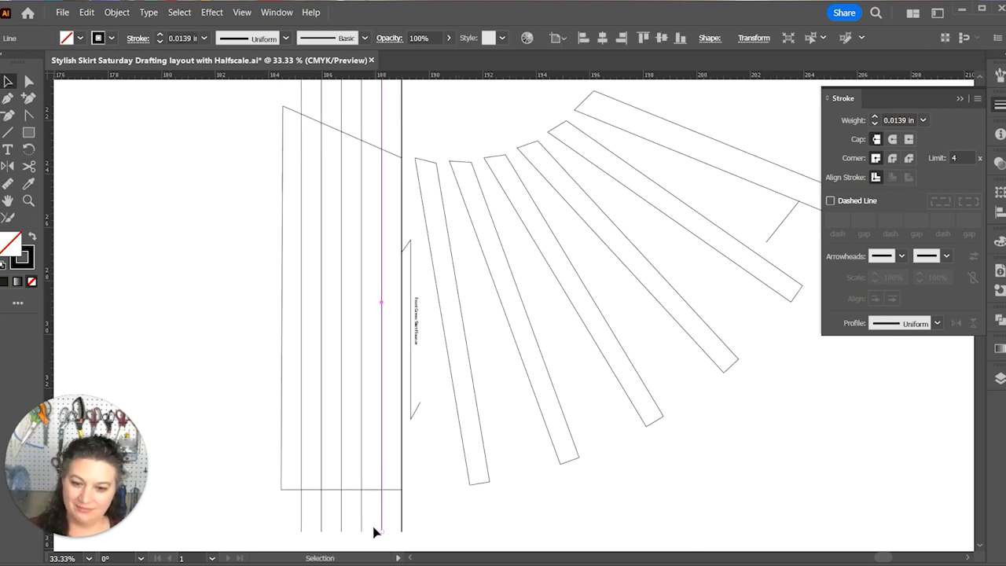
left_click(116, 12)
mouse_move(244, 328)
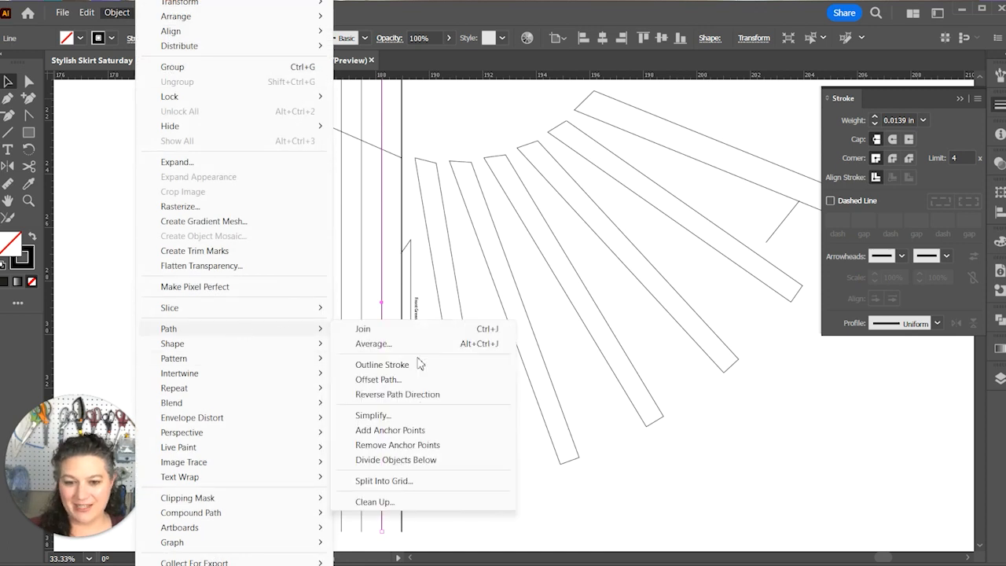
left_click(397, 460)
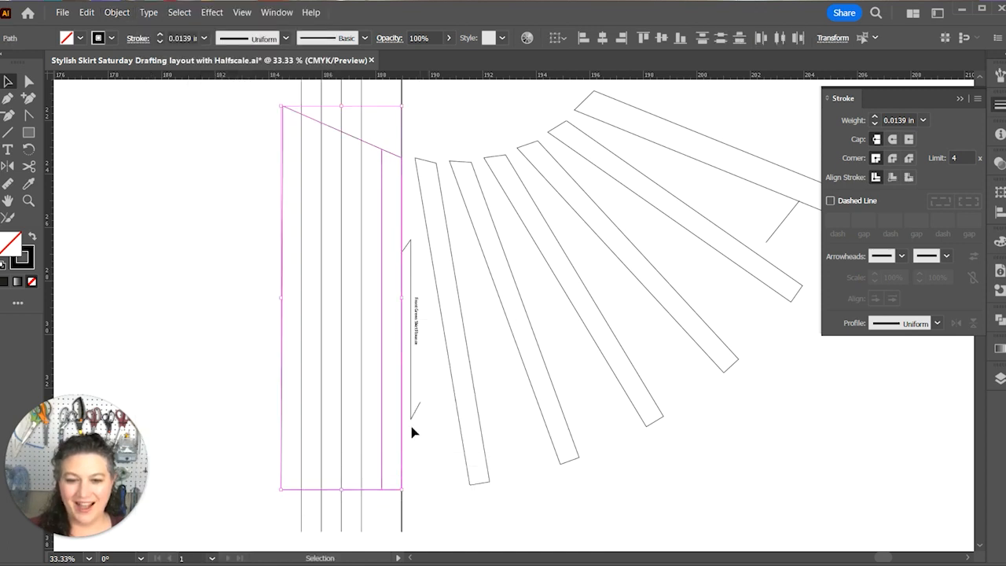
left_click(373, 524)
Move the rest of the left half and its remaining slash lines 0.5 in away from the centre strip.
left_click_drag(240, 474, 374, 552)
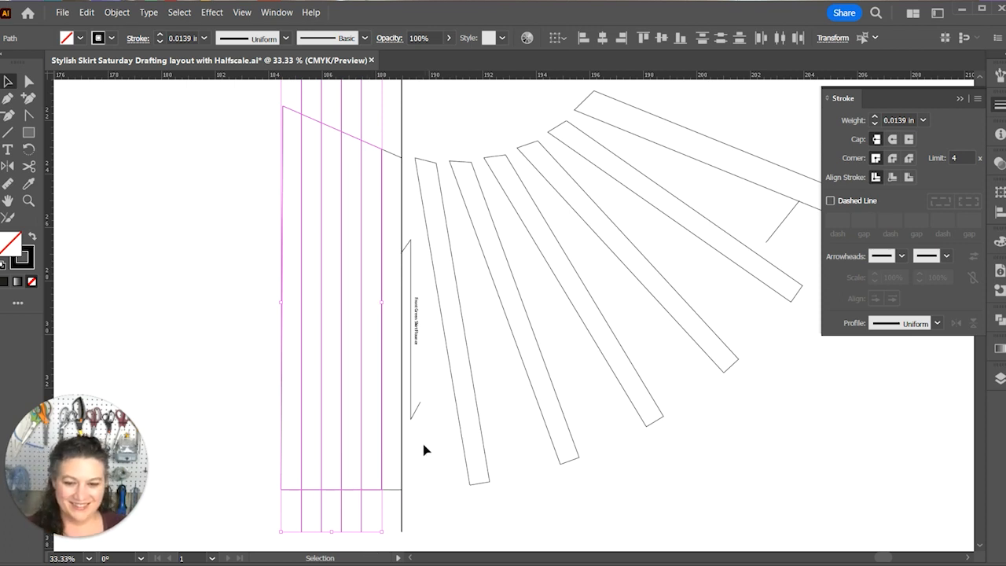
right_click(408, 493)
mouse_move(540, 404)
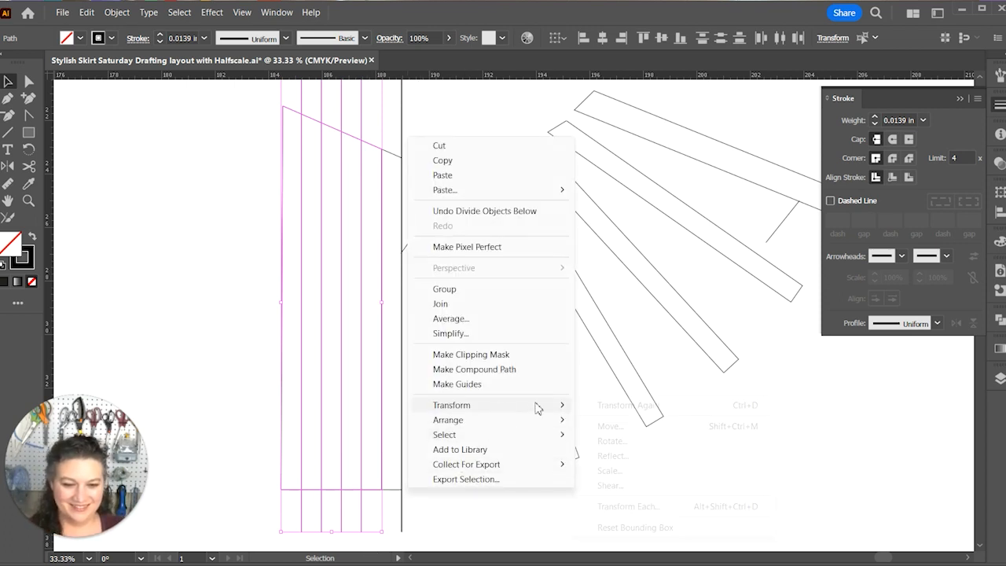
left_click(645, 432)
key("Tab")
key("Tab")
key("Return")
Divide the left half at the second slash line and repeat the 0.5 in shift on the pieces beyond it.
left_click(348, 508)
left_click(117, 12)
left_click(385, 469)
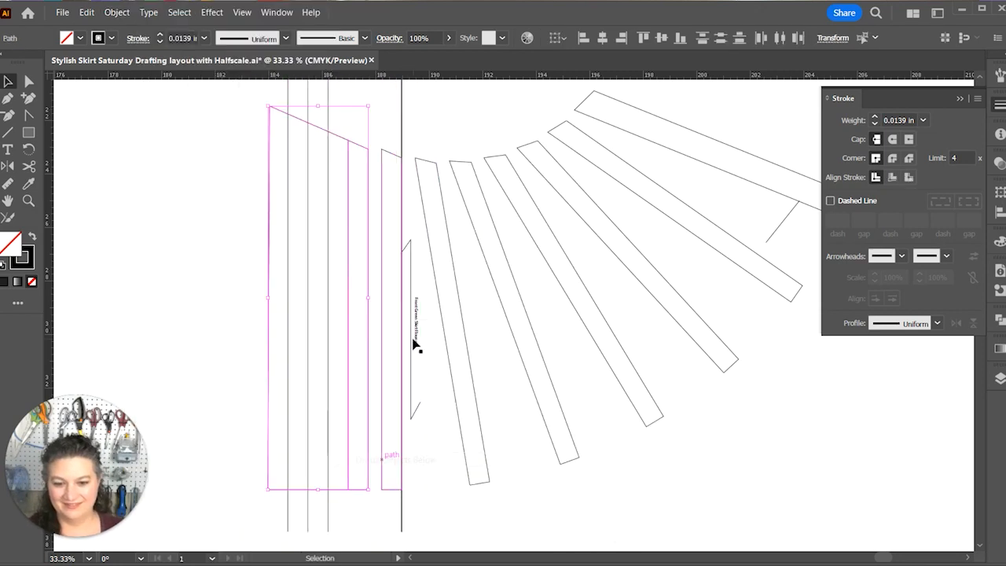
left_click_drag(340, 509, 269, 458)
key("ctrl+d")
Divide the remaining left piece at the third slash line and repeat the shift on everything outside it.
left_click(315, 503)
left_click(118, 13)
left_click(378, 464)
left_click_drag(306, 512, 241, 472)
key("ctrl+d")
Divide the remaining left piece at the fourth slash line and shift the outer portion by the same distance.
left_click(280, 507)
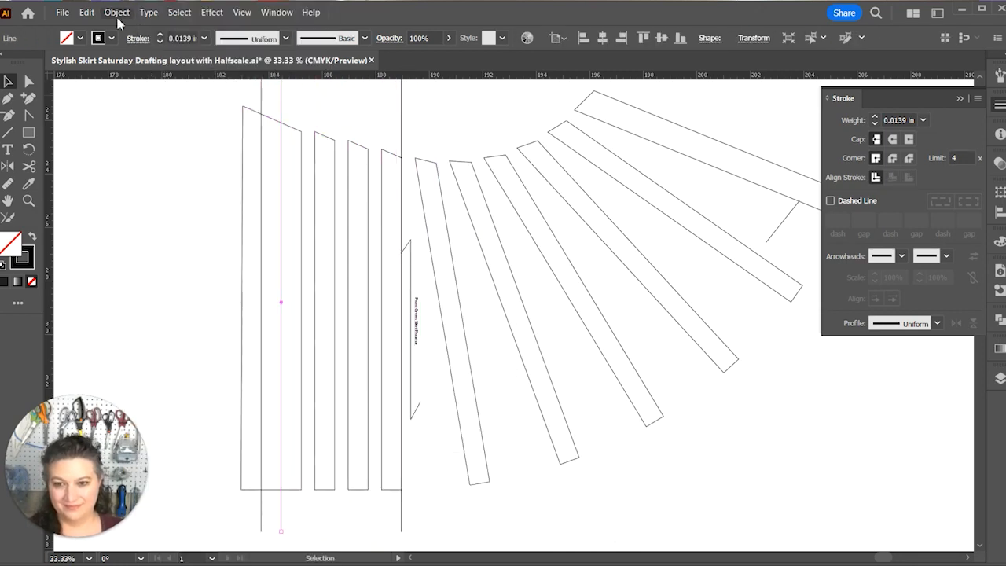
left_click(117, 14)
left_click(373, 464)
left_click_drag(272, 513, 213, 465)
key("ctrl+d")
Divide the outermost left piece at the last slash line and repeat the shift on the final strip.
left_click(248, 509)
left_click(117, 12)
mouse_move(196, 336)
left_click(397, 460)
left_click_drag(239, 513, 206, 469)
key("ctrl+d")
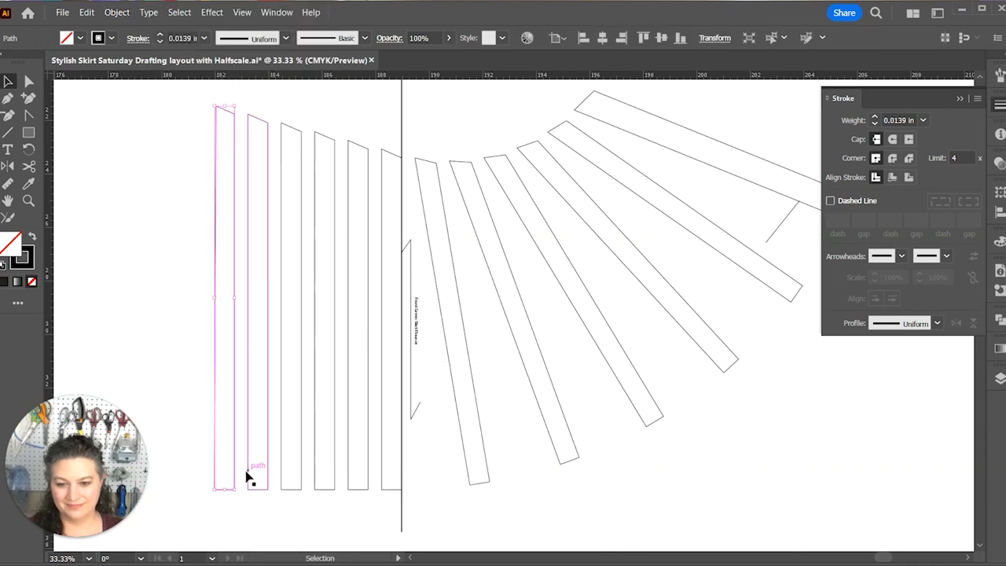
left_click(264, 511)
key("backslash")
left_click(368, 446)
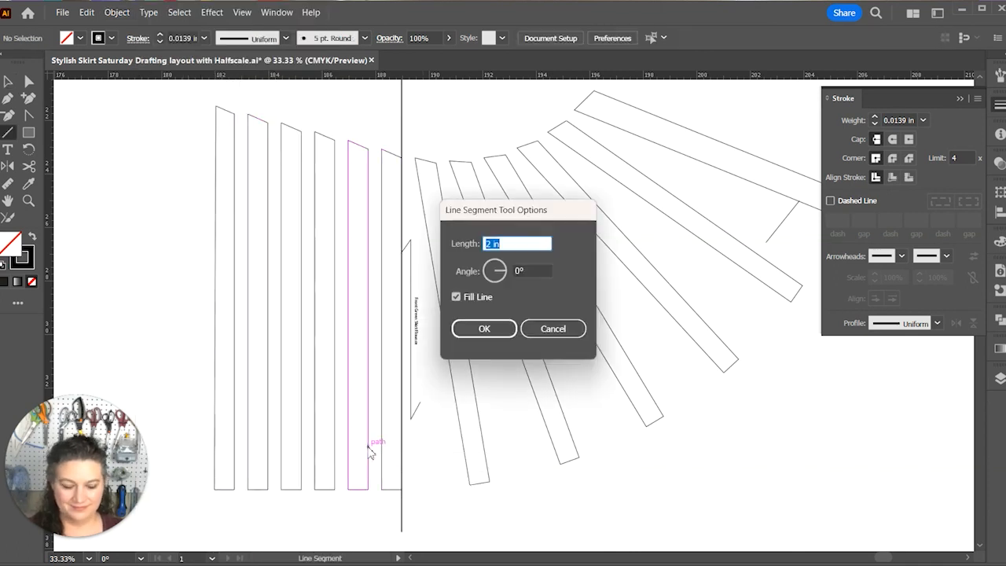
key("Tab")
key("Return")
left_click(370, 435)
key("Tab")
left_click(540, 324)
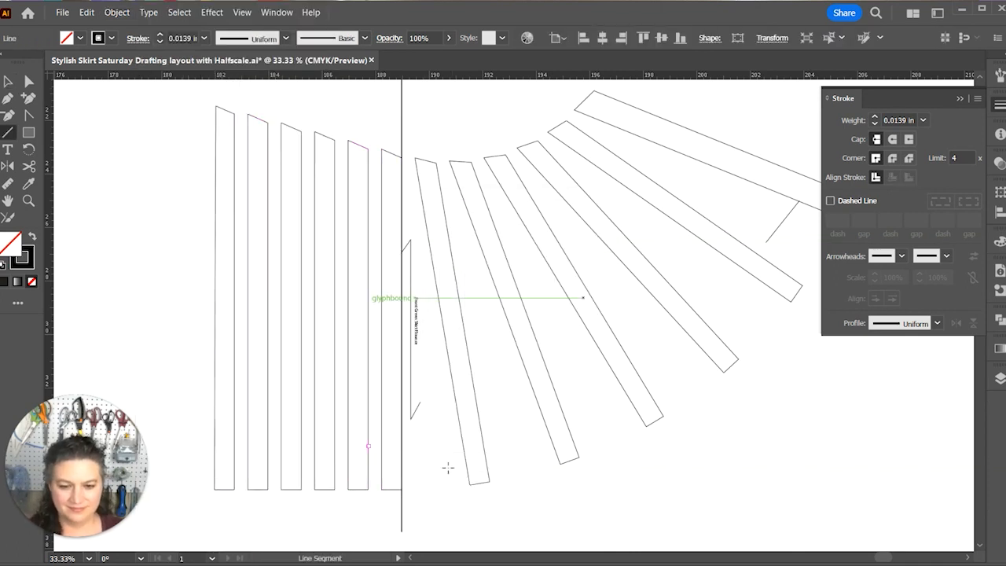
left_click_drag(368, 460, 320, 461)
key("Delete")
left_click(370, 450)
key("Tab")
left_click(538, 334)
key("v")
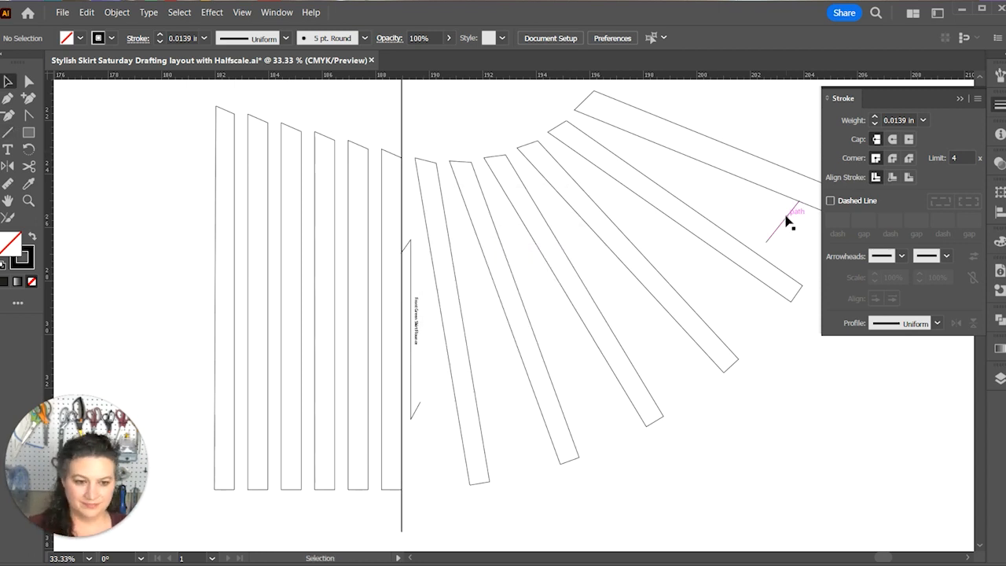
Move the 2 in measuring line to the right edge of the left half's second strip and rotate it parallel to the hem.
left_click_drag(799, 202, 369, 447)
key("r")
left_click(369, 447)
left_click_drag(336, 487, 316, 447)
Rotate the left half's outer five strips about the second strip's top-right corner to open a 2 in spread near the hem.
key("v")
left_click_drag(170, 297, 358, 338)
key("r")
left_click(369, 149)
left_click_drag(365, 426, 269, 426)
Place the measuring line on the left half's third strip at its right edge and align it with that strip's hem.
key("v")
key("r")
left_click(283, 426)
left_click_drag(262, 464, 254, 457)
Rotate the left half's outer four strips about the third strip's top-right corner to the measuring line's far end.
key("v")
left_click_drag(187, 292, 302, 330)
key("r")
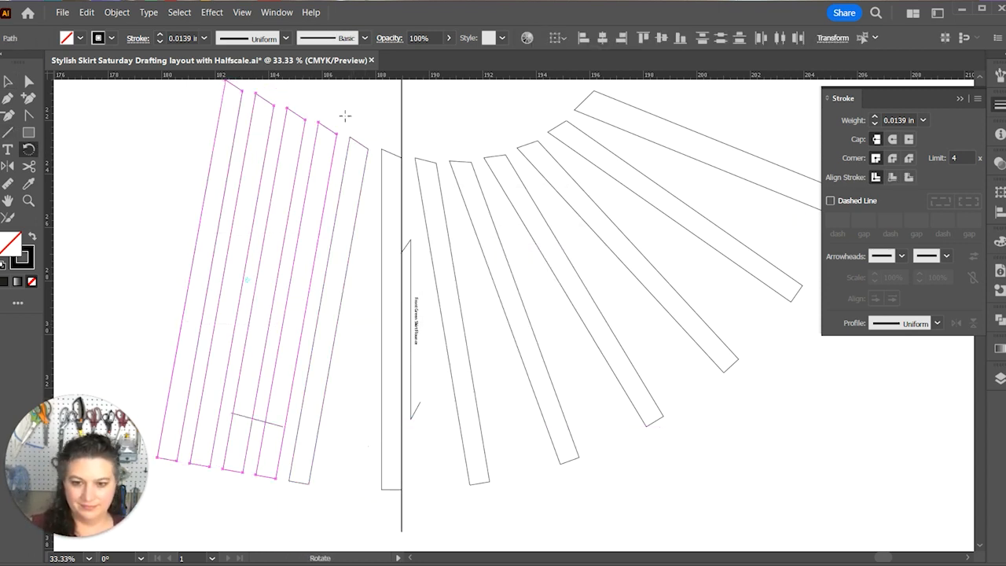
left_click(337, 134)
left_click_drag(314, 268, 185, 383)
Rotate the left half's outer three strips about the fourth strip's top-right corner to open the next 2 in spread.
key("v")
left_click_drag(138, 239, 151, 373)
key("r")
left_click(309, 114)
Move the measuring line onto the left half's fifth strip at its right edge and rotate it parallel to that strip's hem.
key("v")
left_click_drag(155, 341, 343, 377)
left_click_drag(373, 419, 294, 351)
key("r")
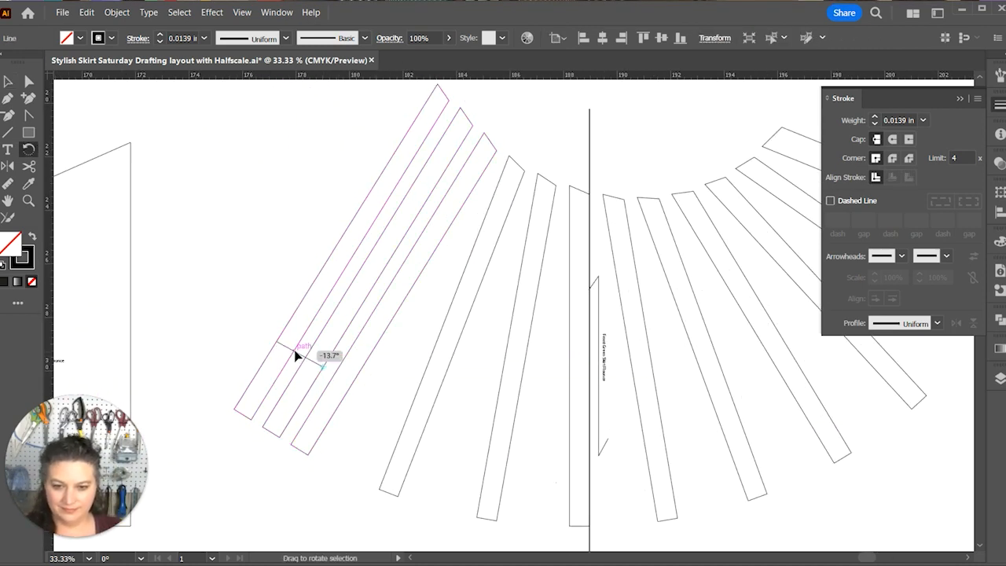
Rotate the left half's last two strips about the fifth strip's top-right corner to meet the measuring line's far end.
key("v")
left_click_drag(236, 272, 290, 323)
key("r")
left_click(472, 126)
Place the measuring line on the right edge of the left half's outermost strip and align it with the strip's hem.
key("v")
key("r")
left_click(256, 349)
Rotate the outermost left-half strip about its top-right corner to the measuring line's far end and deselect it.
key("v")
key("r")
left_click(445, 144)
left_click_drag(286, 287, 264, 252)
key("ctrl+minus")
key("ctrl+minus")
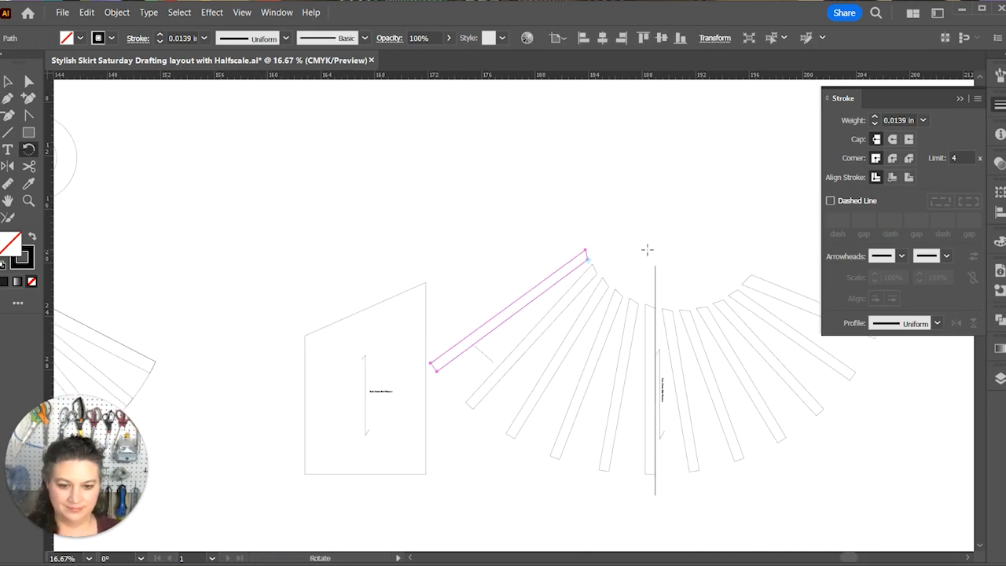
left_click_drag(649, 249, 524, 236)
key("v")
left_click(578, 240)
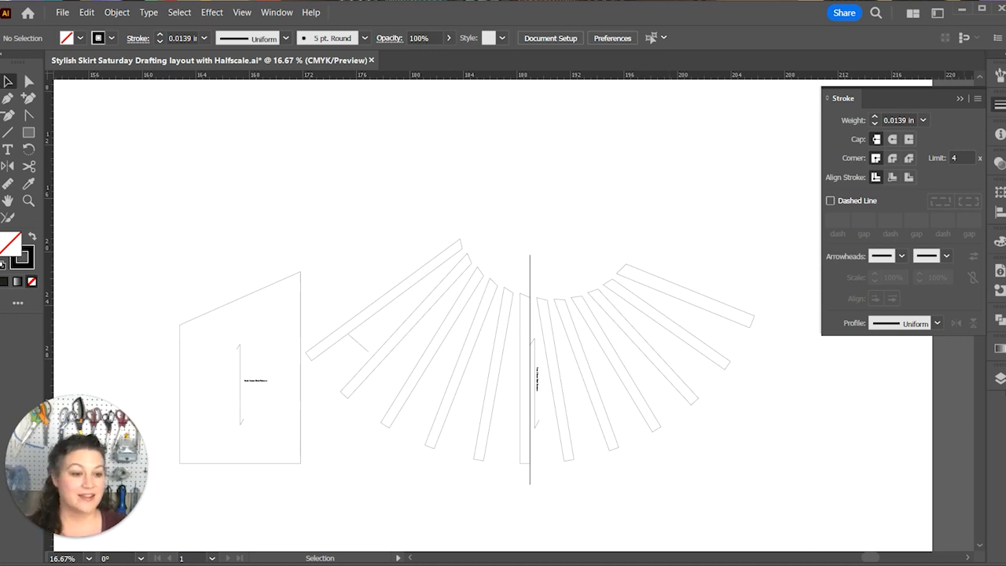
Activate the Pen tool and make Final Pattern Green Skirt the active layer.
left_click(1000, 378)
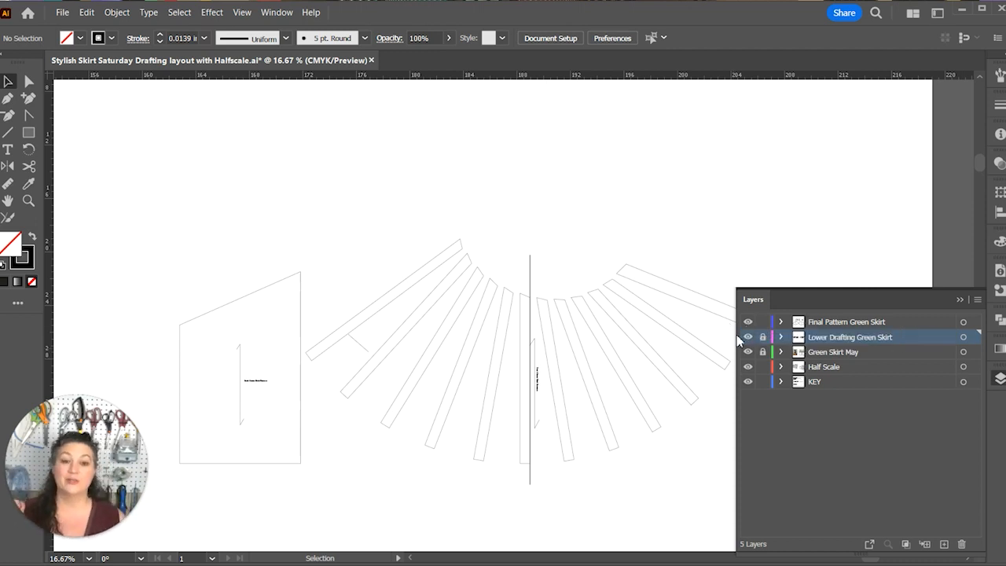
key("ctrl+equal")
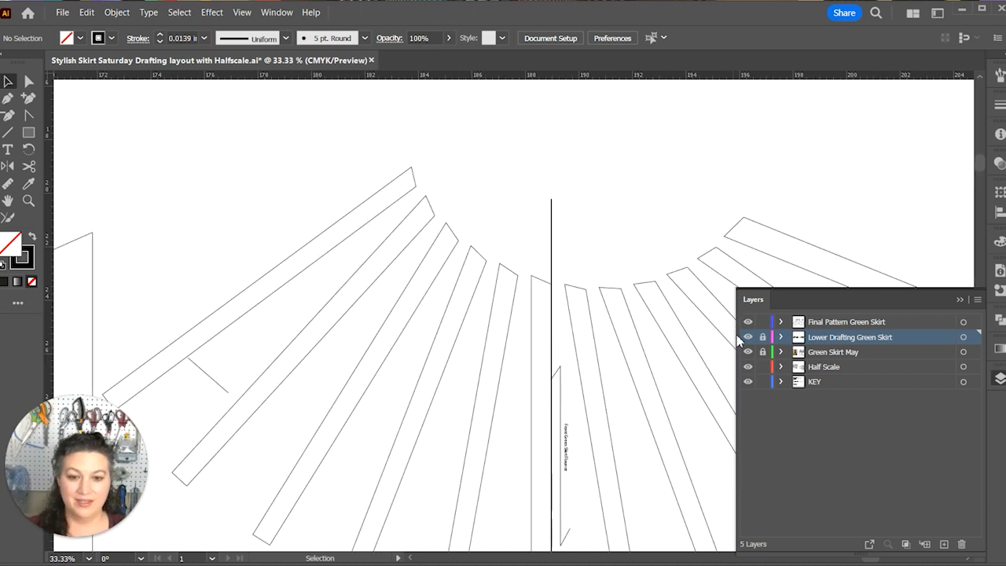
left_click_drag(615, 318, 478, 367)
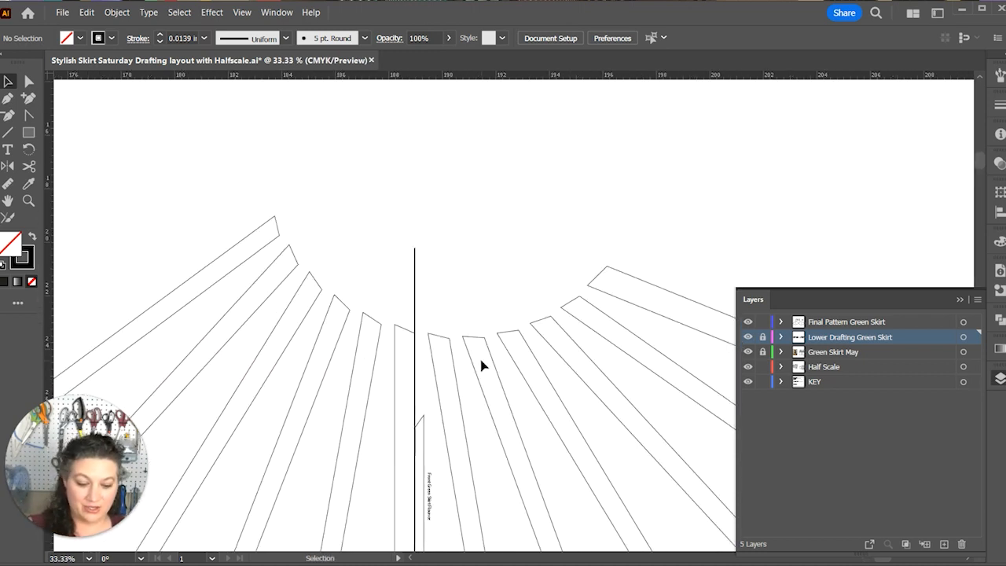
key("p")
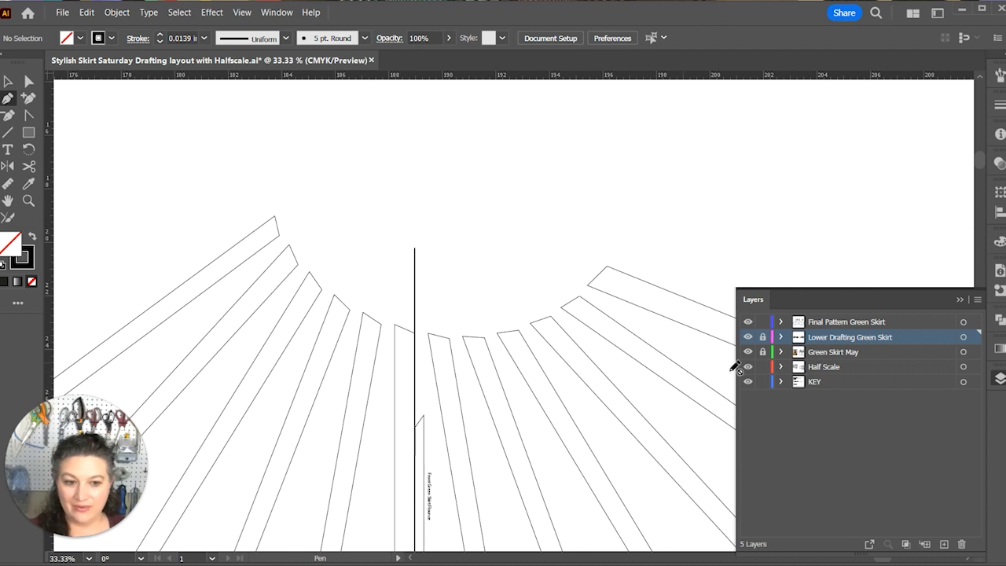
left_click(825, 324)
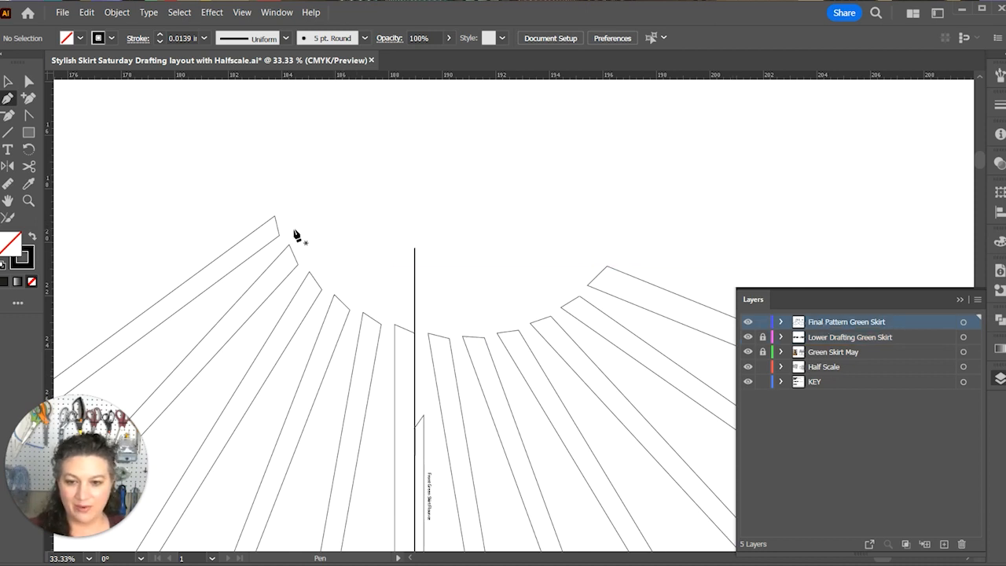
Trace the fanned front flounce's curved top edge through the strips' upper corners, and add its straight right side edge.
left_click(274, 216)
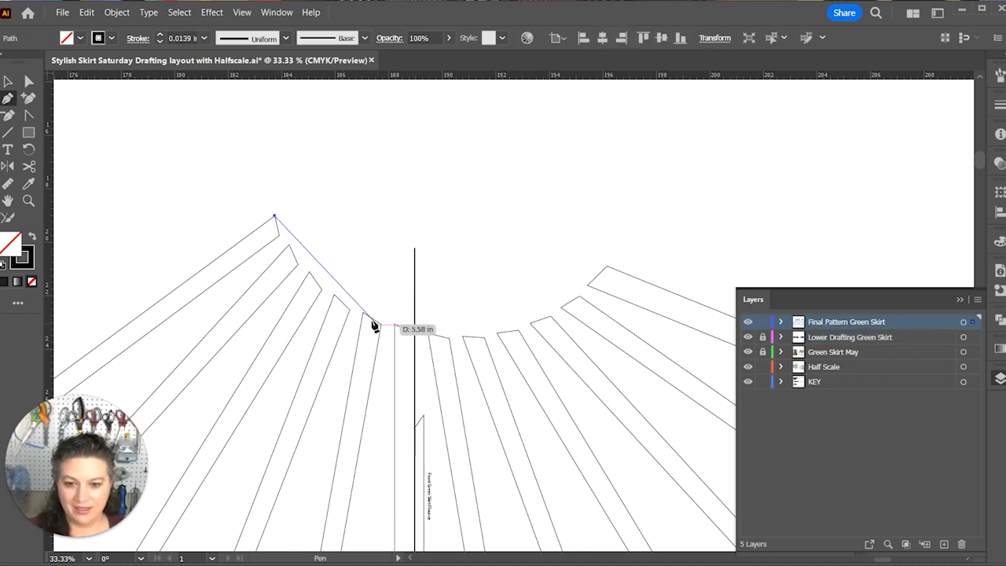
left_click_drag(364, 313, 430, 341)
left_click_drag(518, 331, 575, 317)
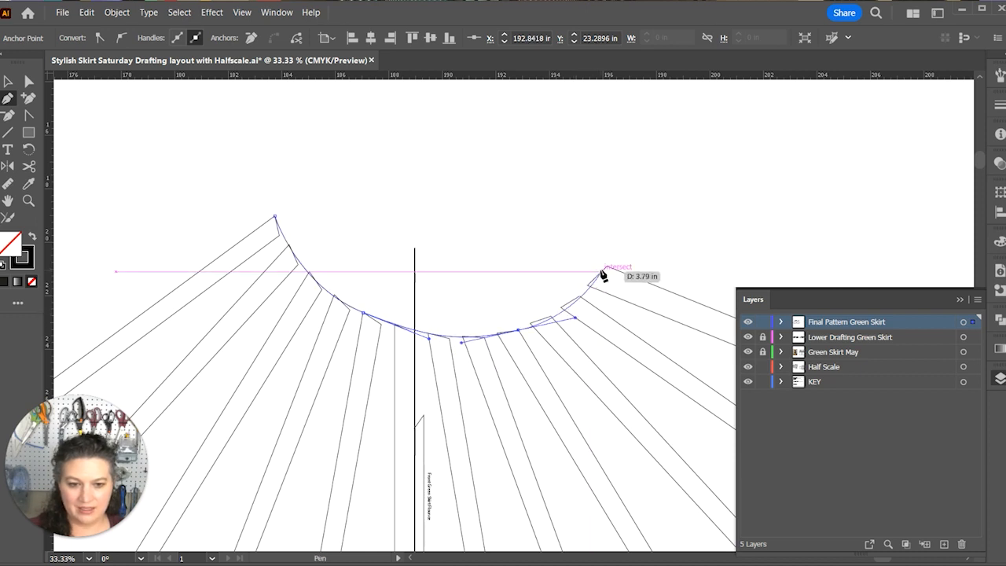
left_click(607, 270)
left_click_drag(629, 299, 368, 228)
left_click(601, 299)
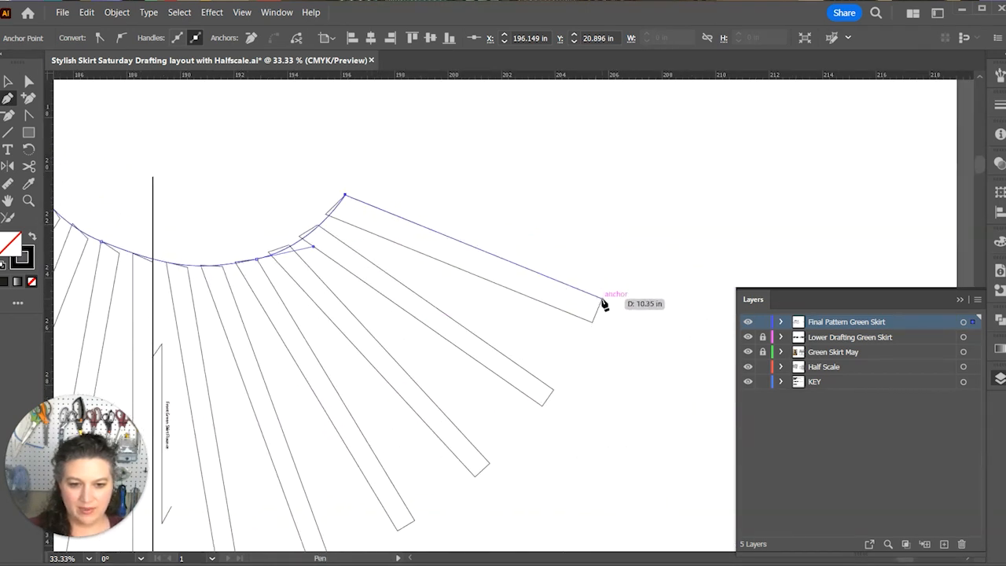
Trace the hem as smooth curves along the strips' lower ends and close the front flounce outline along its left side.
left_click_drag(509, 450, 640, 247)
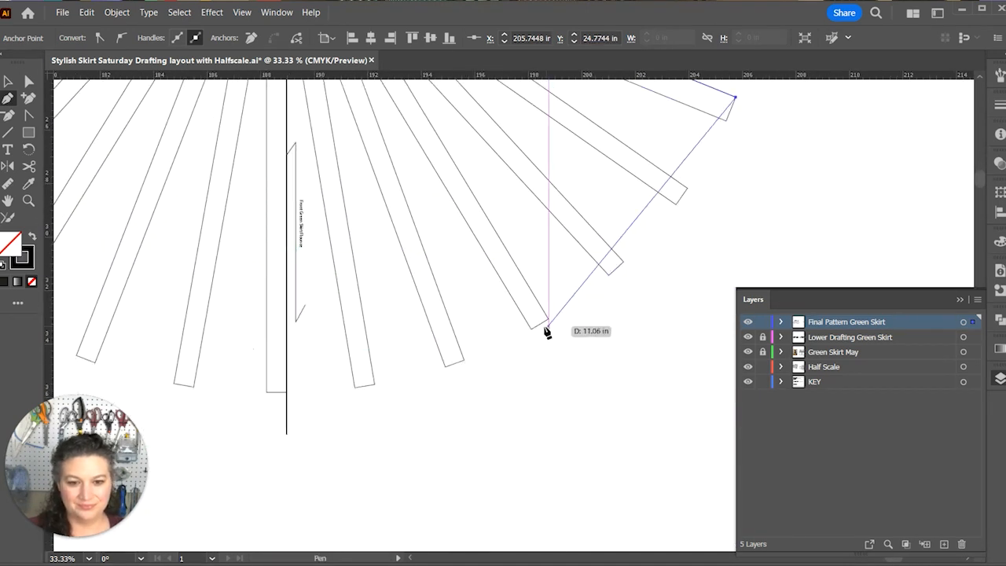
left_click_drag(532, 330, 379, 415)
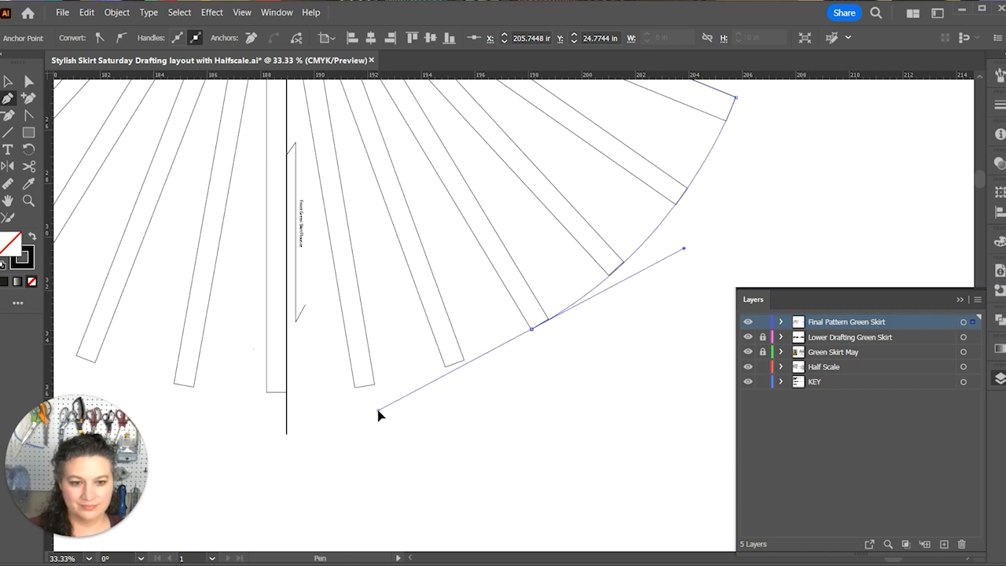
left_click(174, 385)
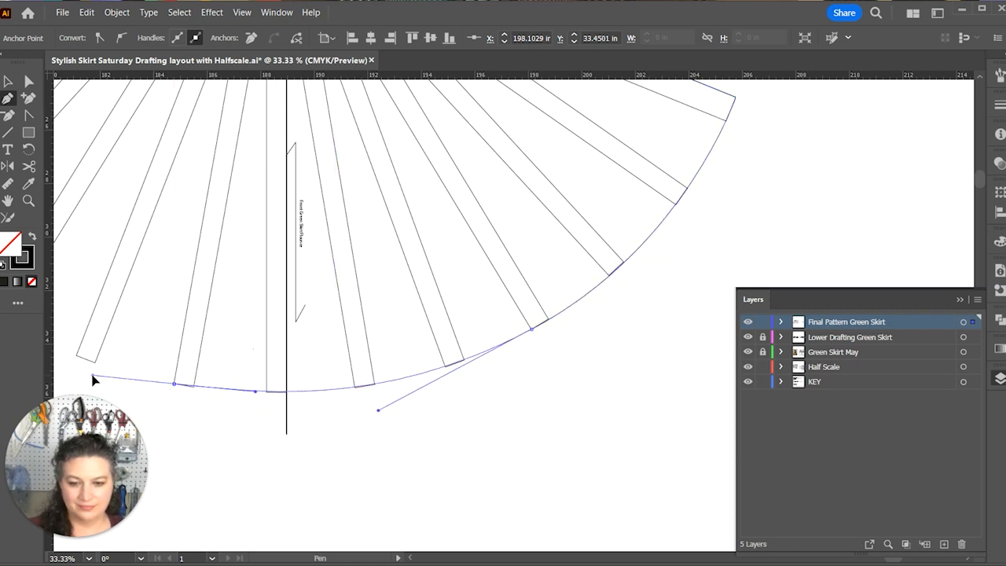
left_click(92, 375)
left_click_drag(146, 351, 459, 364)
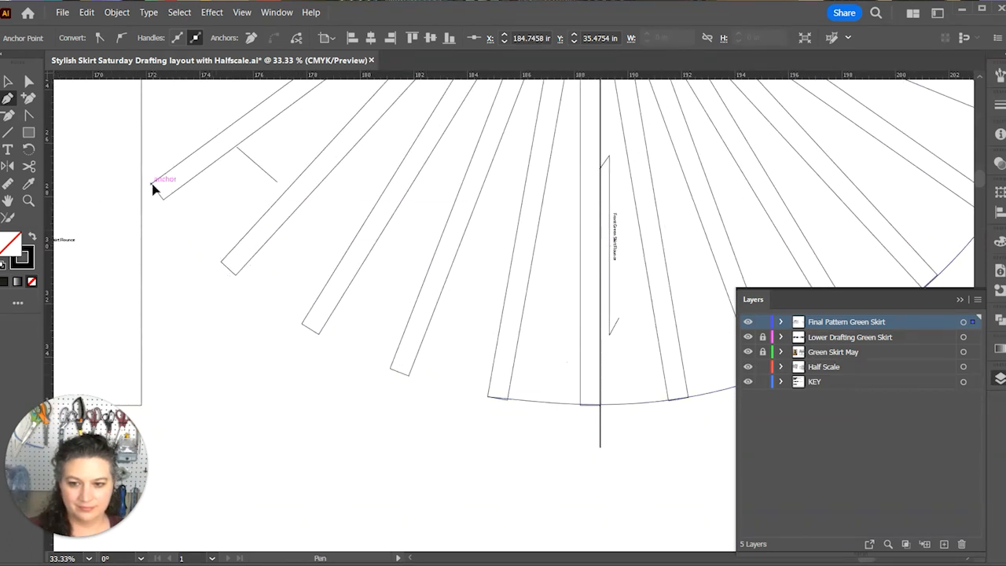
left_click_drag(153, 187, 58, 139)
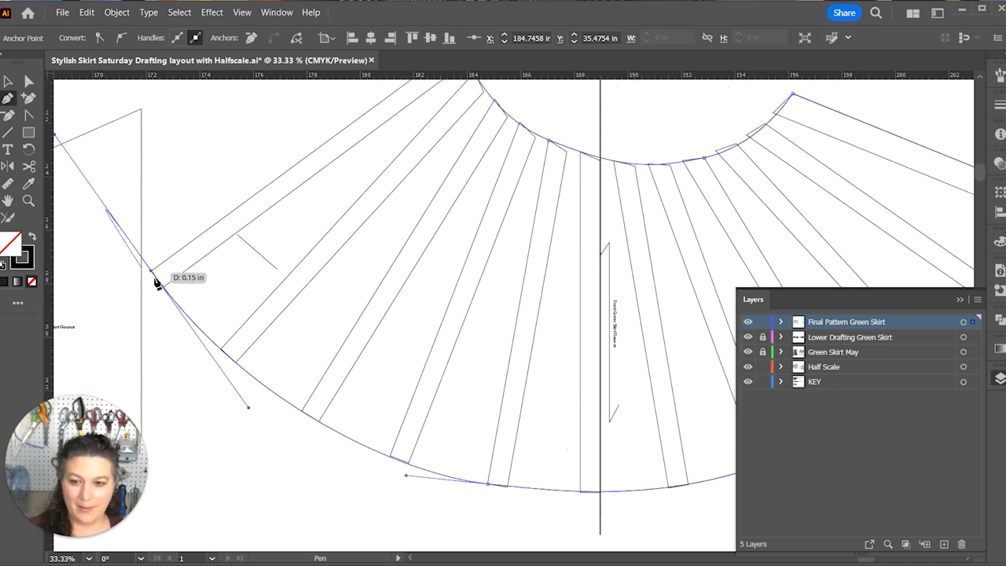
left_click(152, 272)
left_click_drag(412, 168, 320, 255)
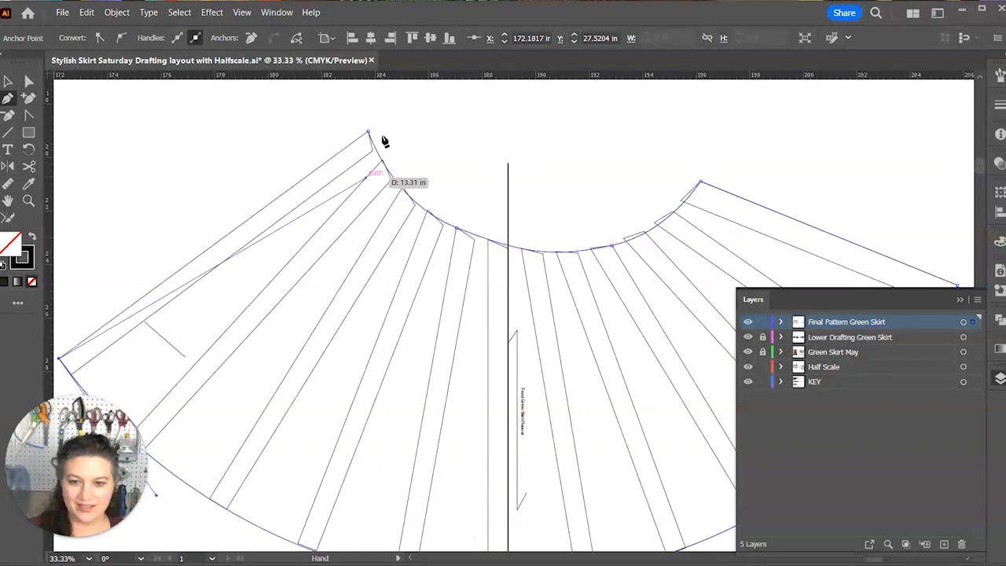
left_click(370, 132)
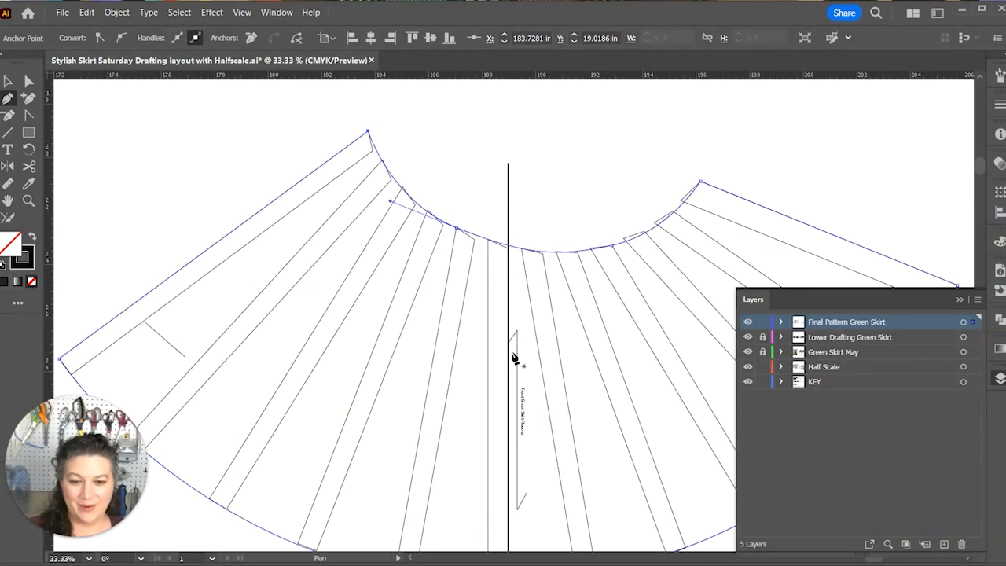
Transfer the front flounce's grainline and label in place to the Final Pattern Green Skirt layer and lock Lower Drafting Green Skirt.
key("v")
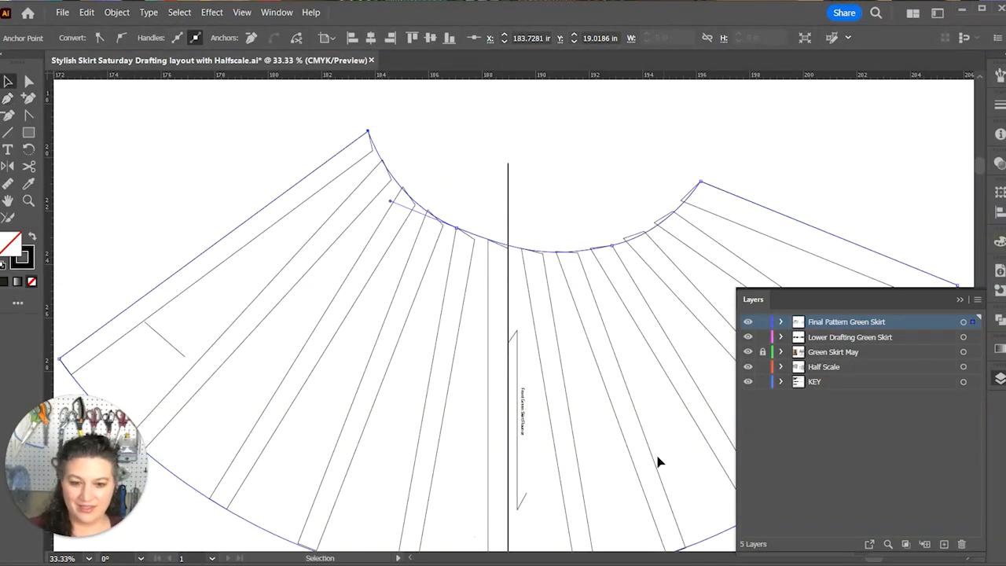
left_click(528, 429)
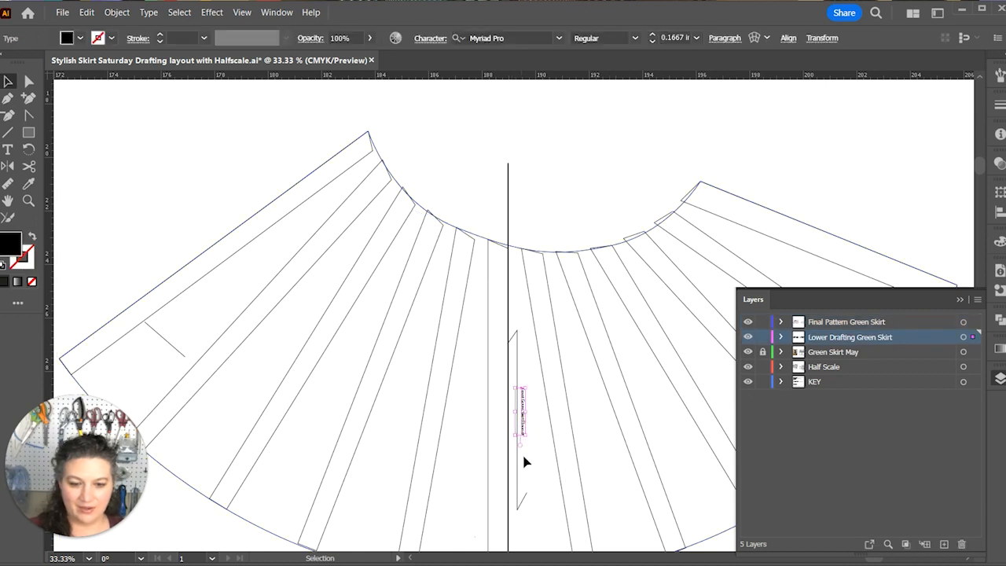
left_click(519, 475, "shift")
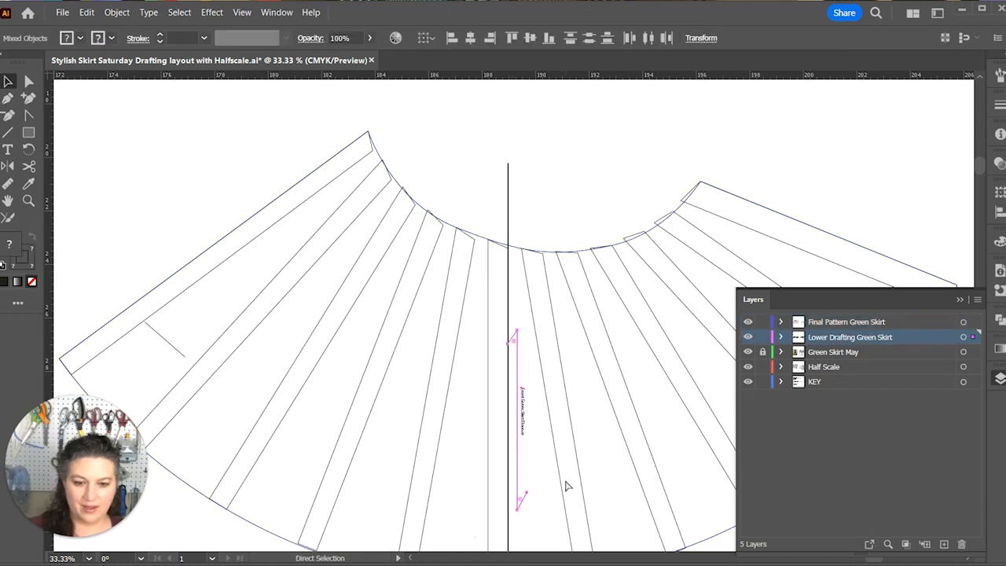
key("v")
left_click(816, 321)
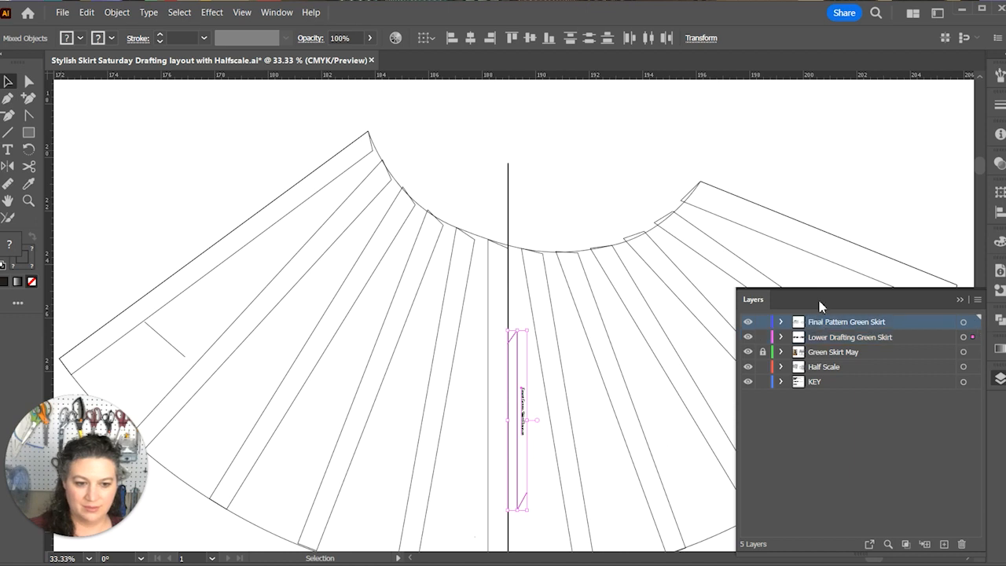
key("ctrl+x")
key("ctrl+f")
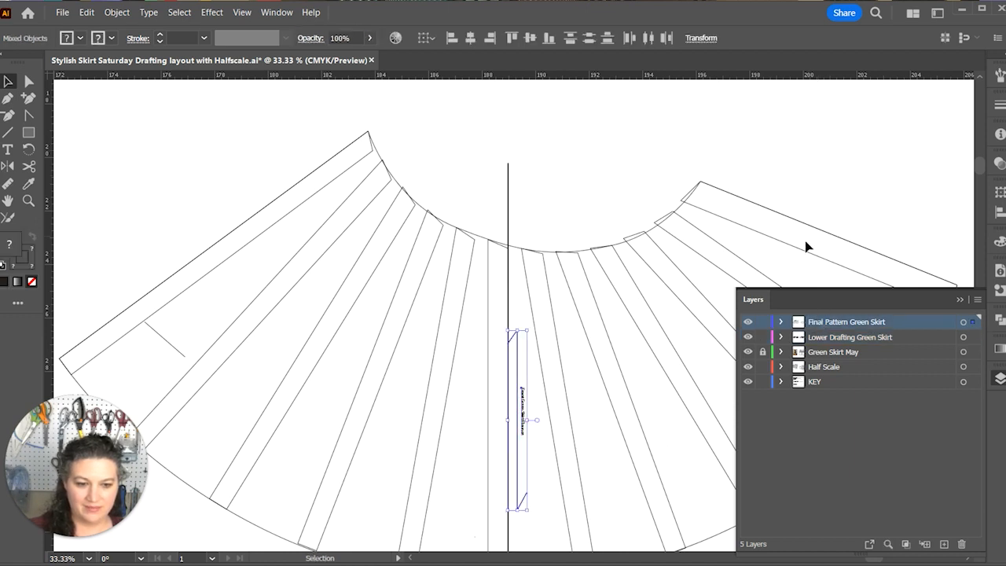
left_click(762, 337)
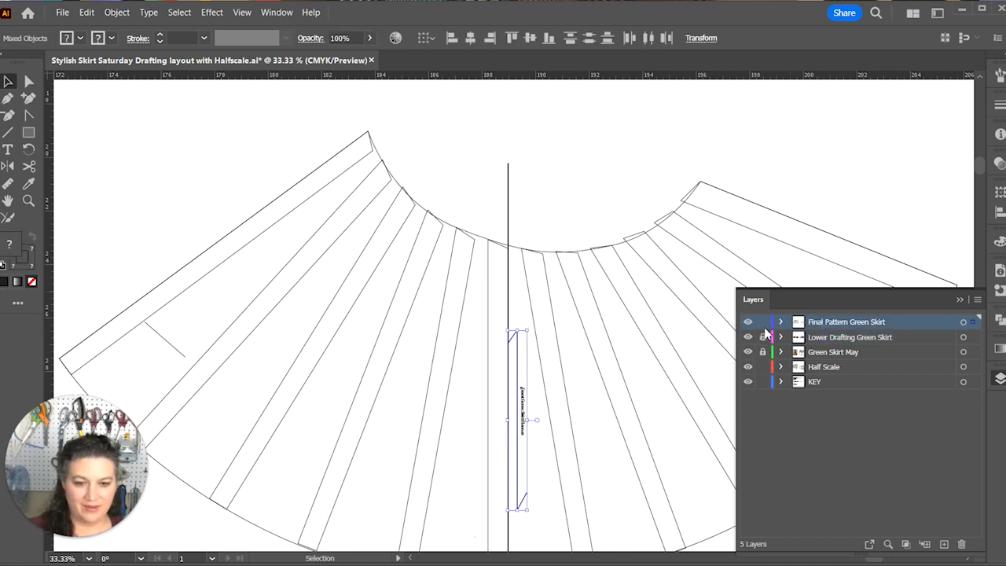
Deselect the front flounce's grainline and label, and unlock the Lower Drafting Green Skirt layer.
key("space")
left_click_drag(245, 308, 598, 243)
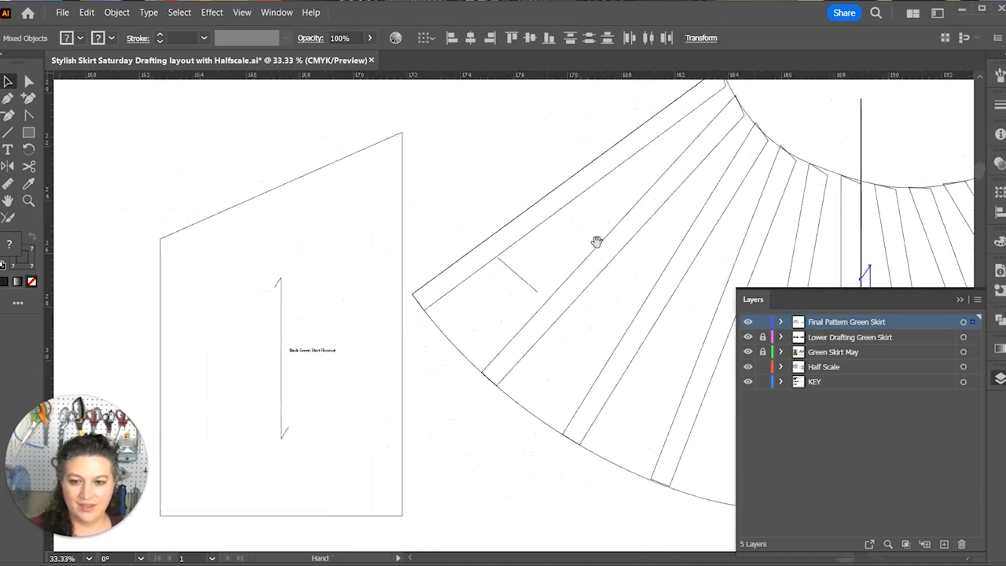
left_click_drag(437, 391, 493, 362)
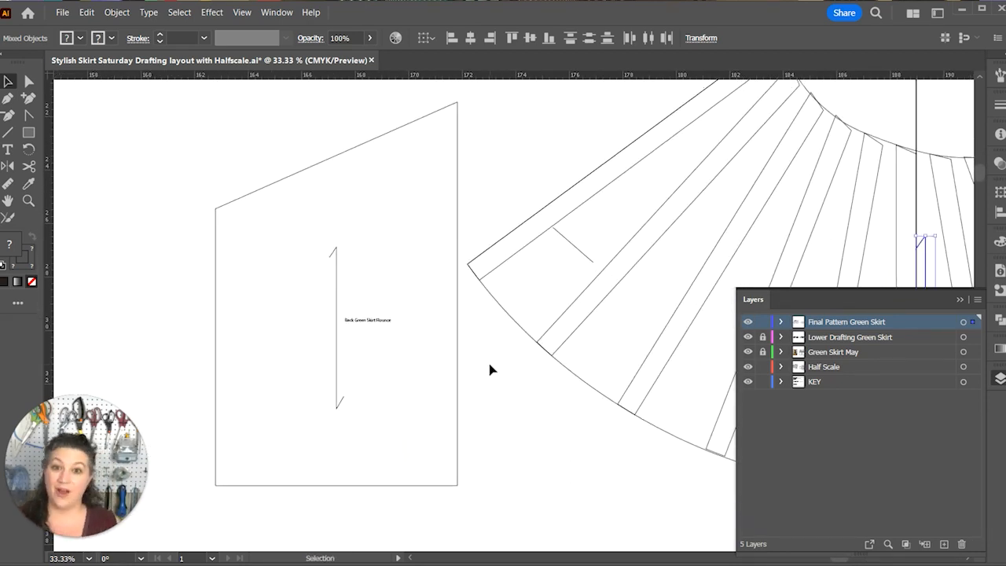
key("ctrl+minus")
key("ctrl+minus")
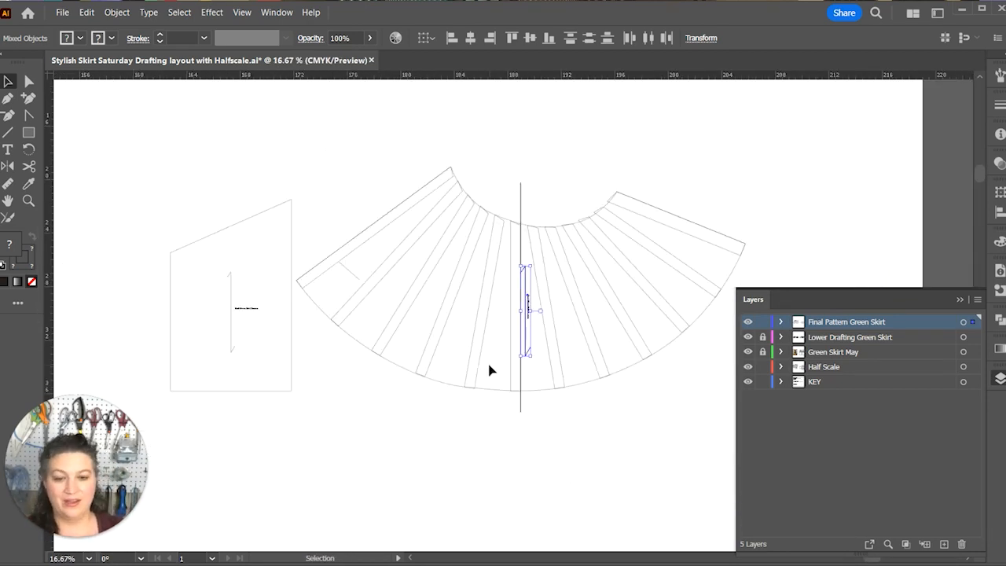
left_click(262, 426)
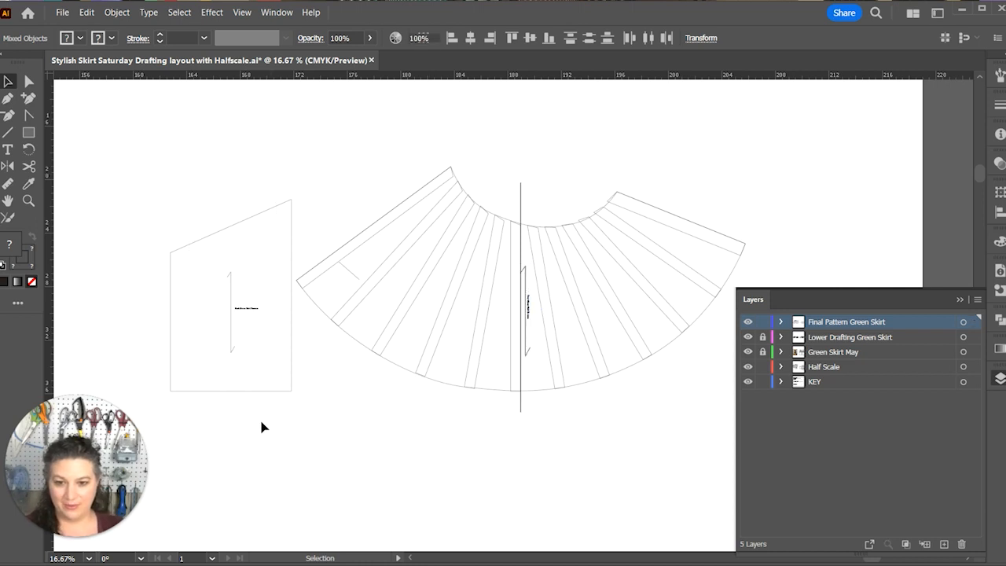
left_click(762, 351)
scroll(358, 173, "left", 3)
scroll(358, 173, "down", 2)
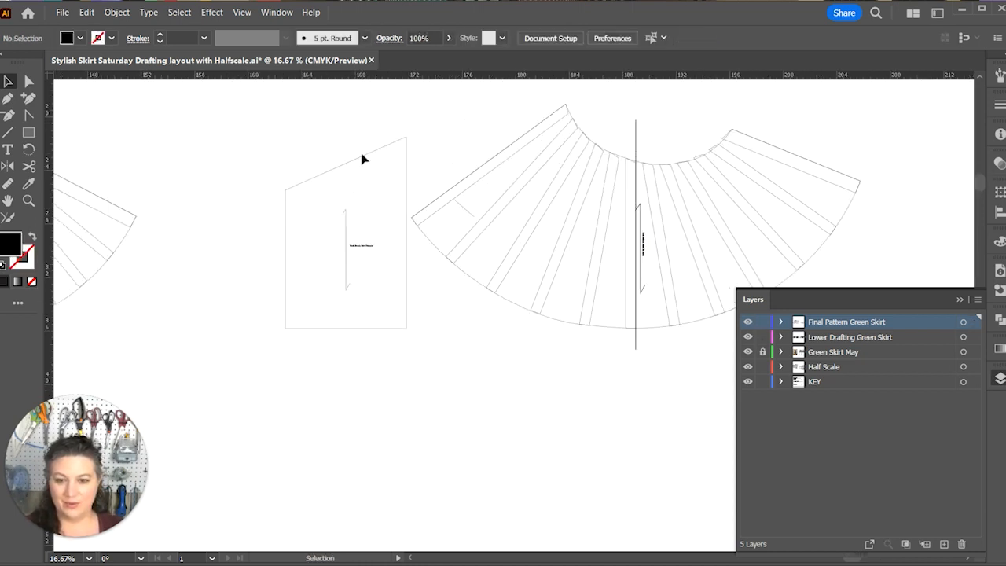
Move the back flounce piece with its grainline and label to the empty area below the front flounce, and deselect it.
left_click(382, 333)
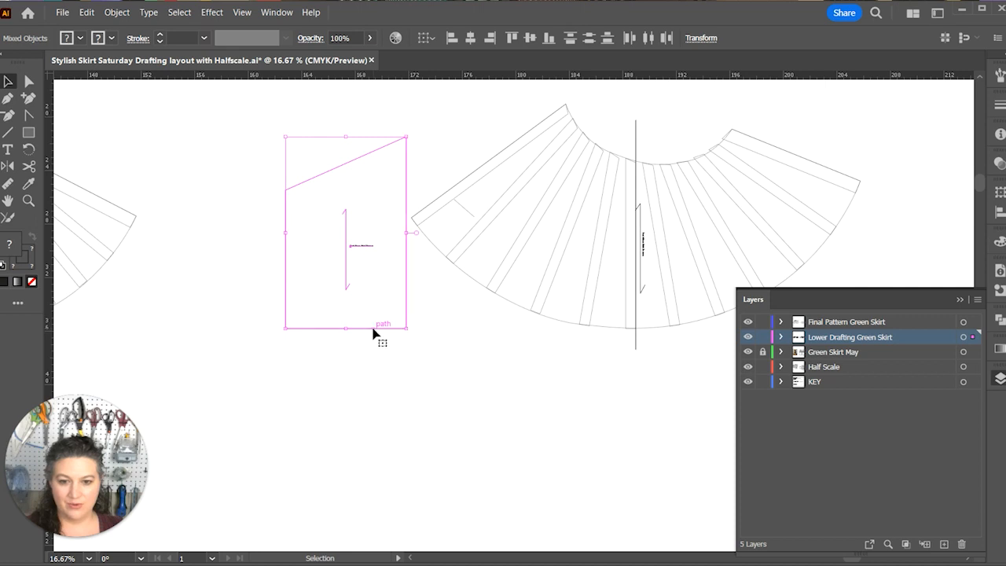
left_click_drag(373, 331, 435, 553)
scroll(542, 373, "down", 3)
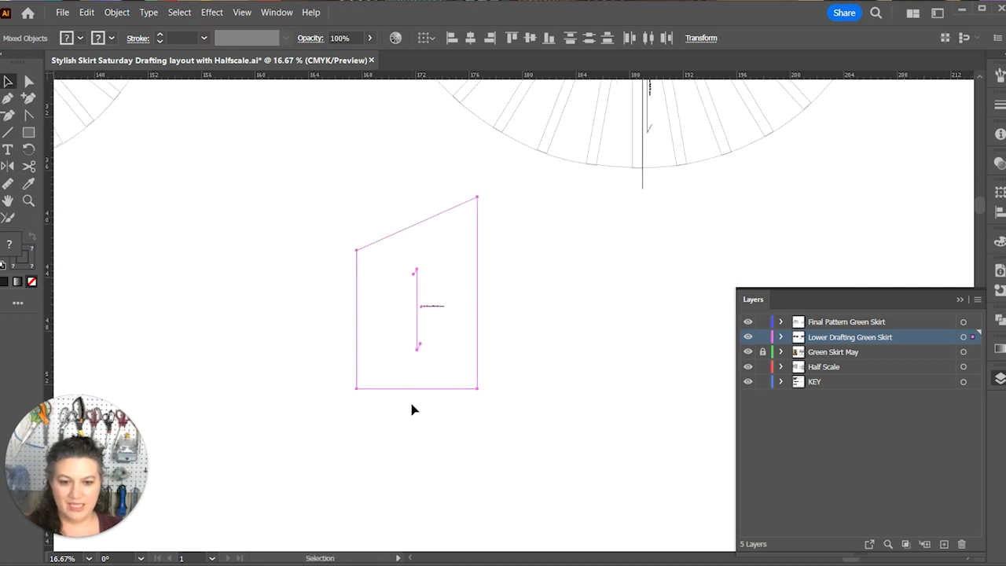
left_click_drag(432, 395, 429, 433)
left_click(563, 340)
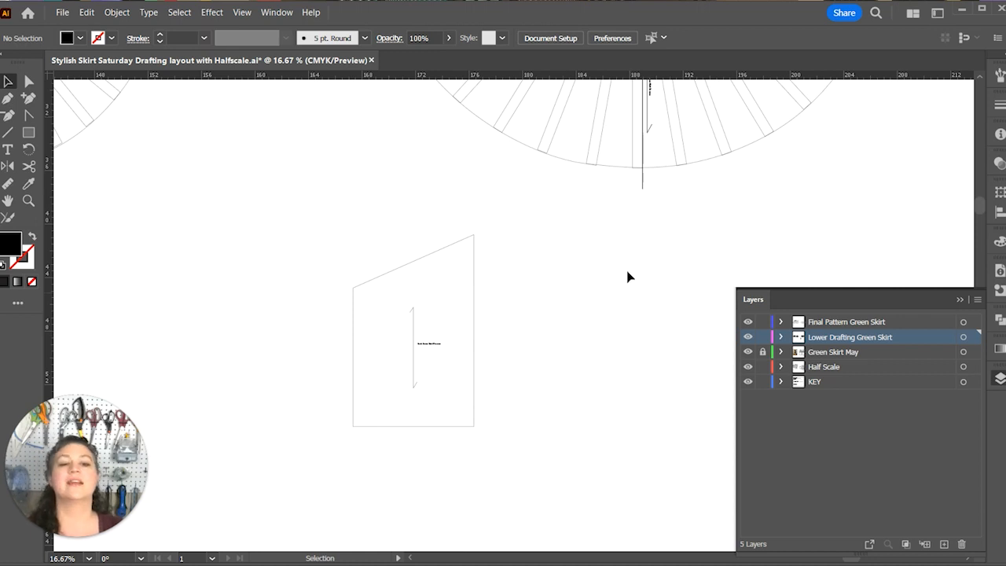
Rotate the back flounce label to run vertically beside the grainline.
scroll(627, 277, "up", 4)
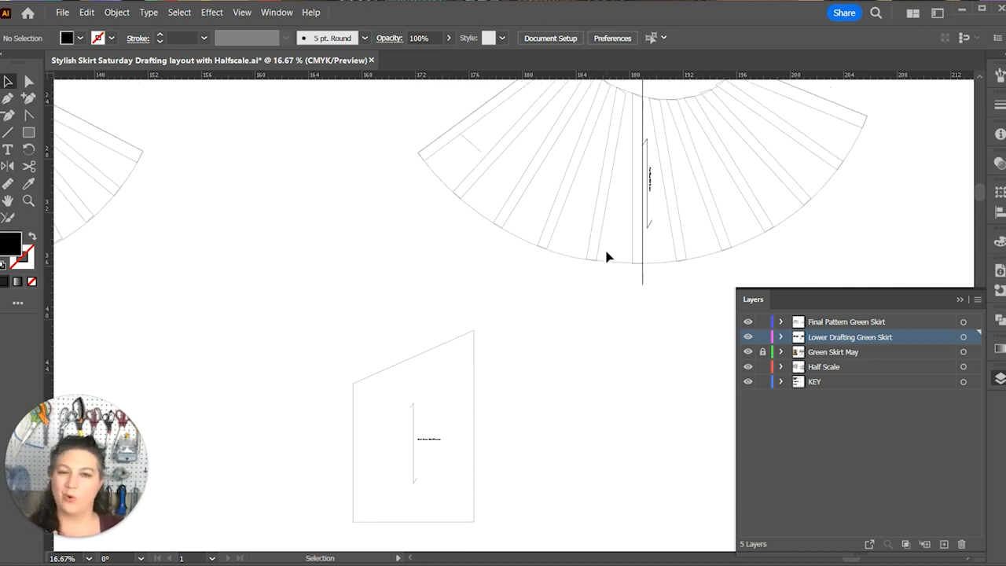
scroll(607, 357, "down", 1)
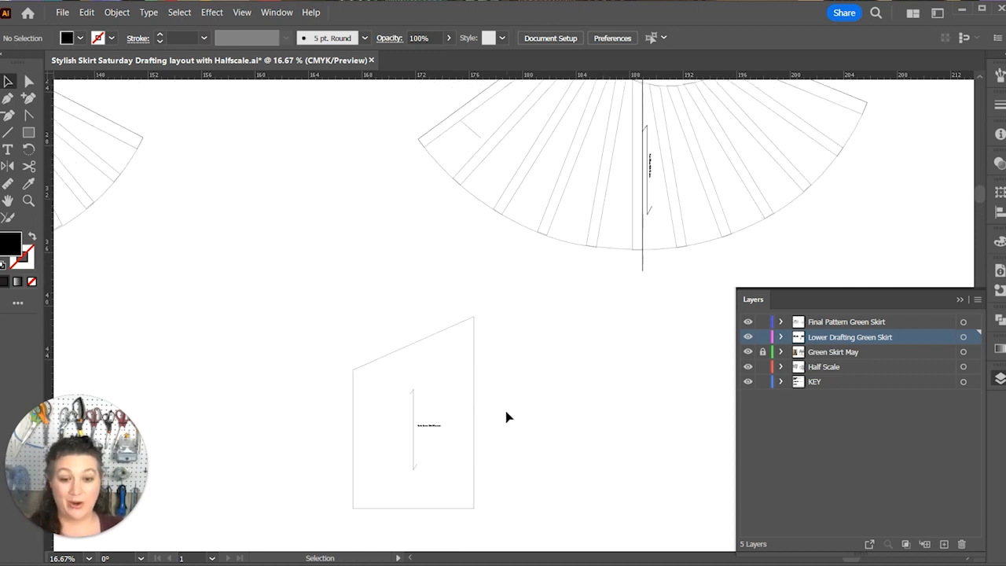
left_click(425, 425)
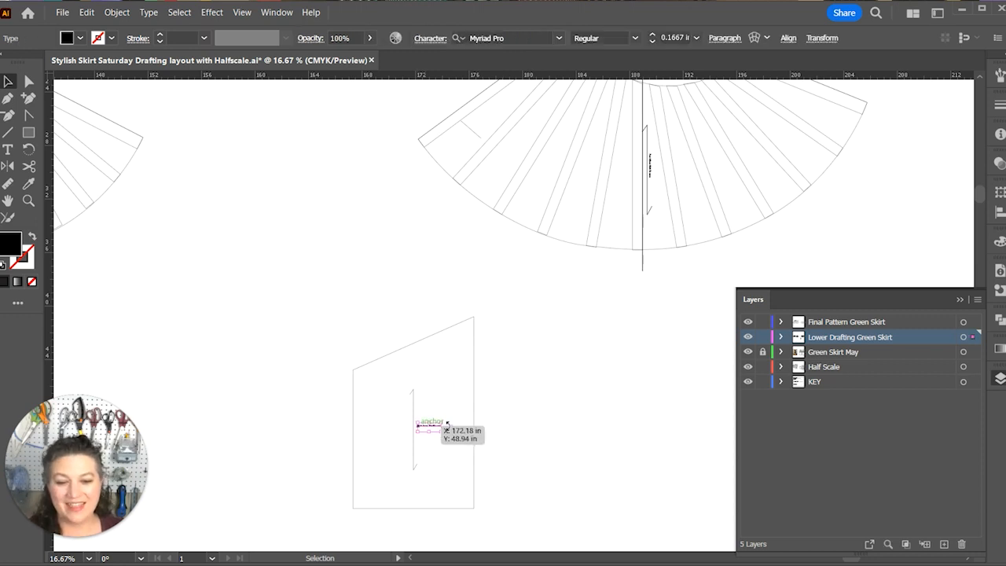
left_click_drag(437, 423, 417, 438)
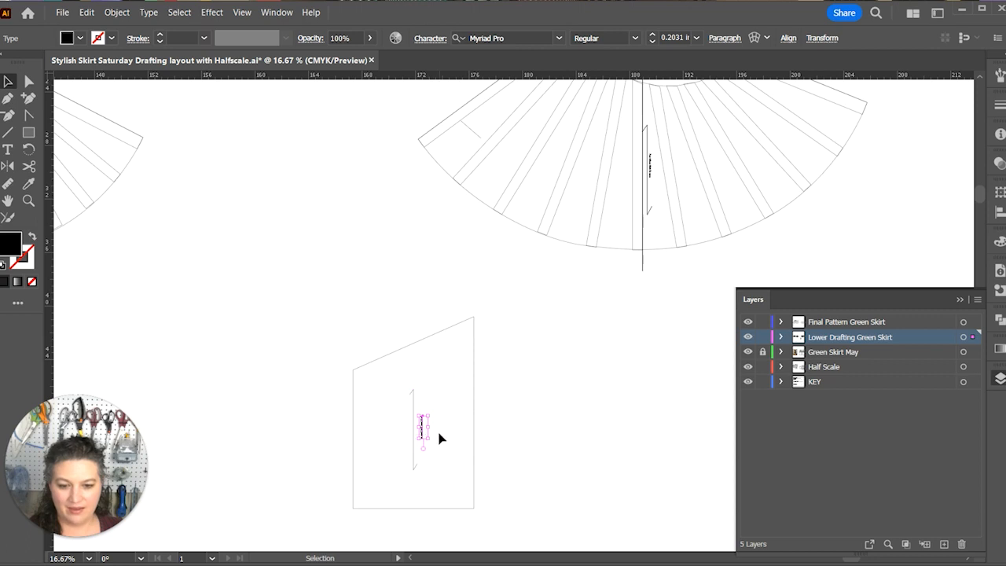
Flip the mirrored back flounce label so it reads correctly, and place it close along the grainline.
key("ctrl+equal")
key("ctrl+equal")
key("ctrl+equal")
key("ctrl+equal")
key("ctrl+equal")
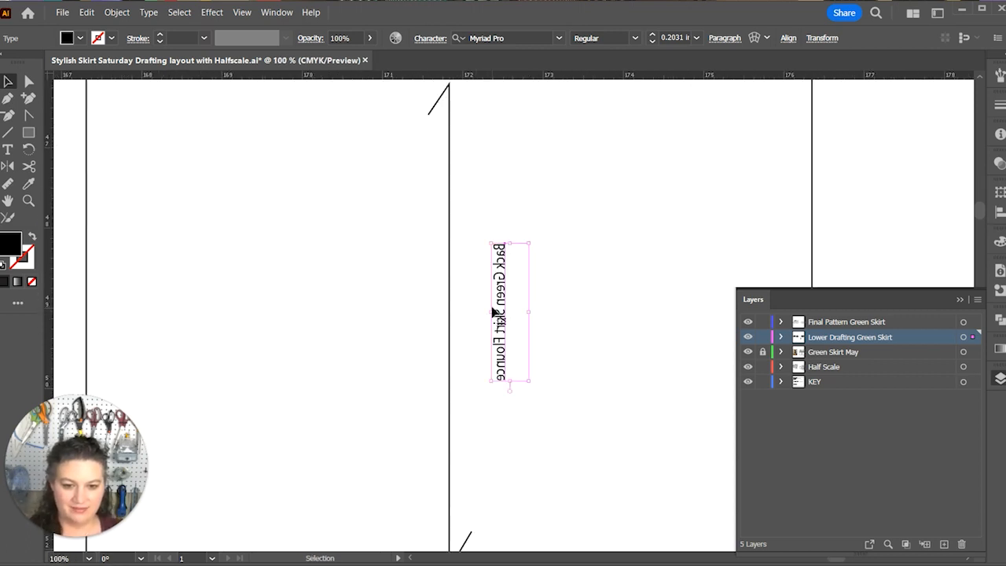
left_click_drag(489, 314, 528, 359)
Draw a vertical line over the back flounce's left edge, extending past the piece at both ends.
key("ctrl+minus")
key("ctrl+minus")
key("ctrl+minus")
key("ctrl+minus")
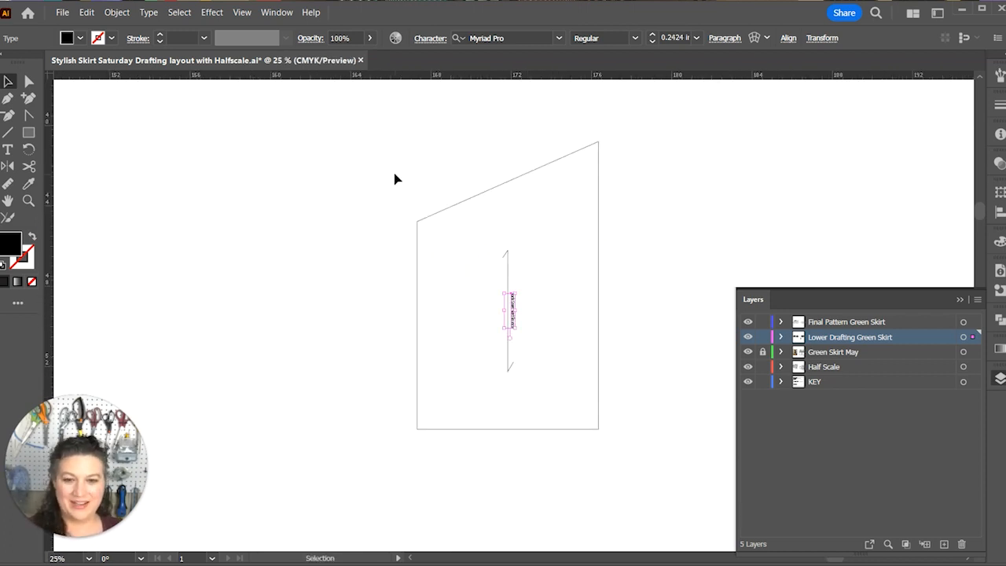
key("backslash")
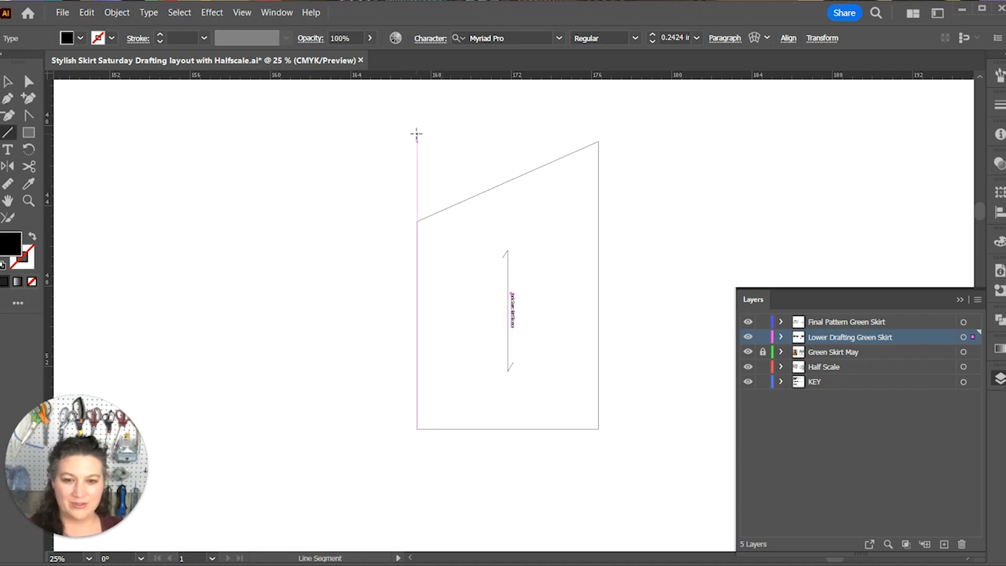
left_click_drag(417, 132, 417, 460)
key("v")
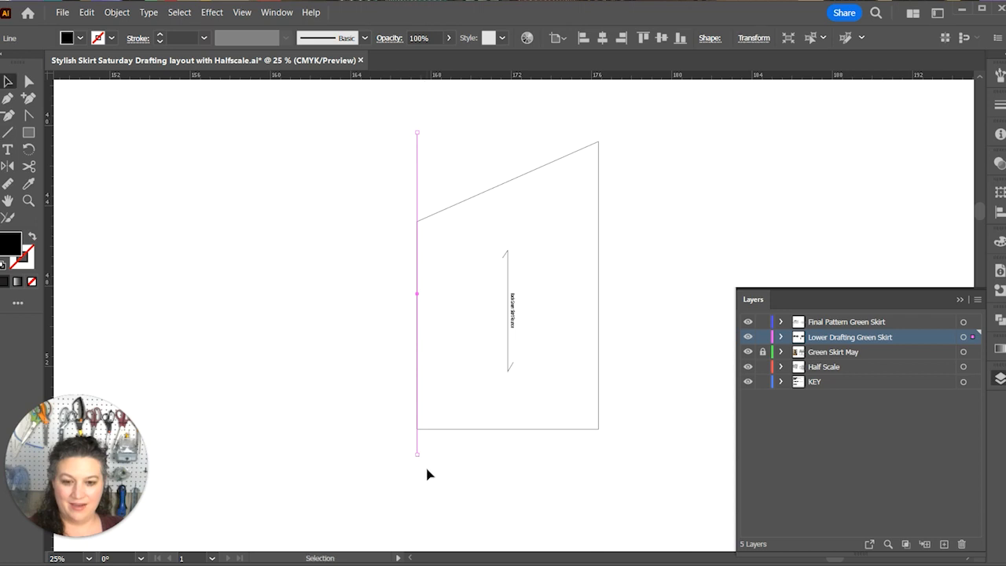
Copy the vertical line on the back flounce's left edge 0.75 in horizontally into the piece, with 0 in vertical offset.
right_click(403, 452)
mouse_move(472, 363)
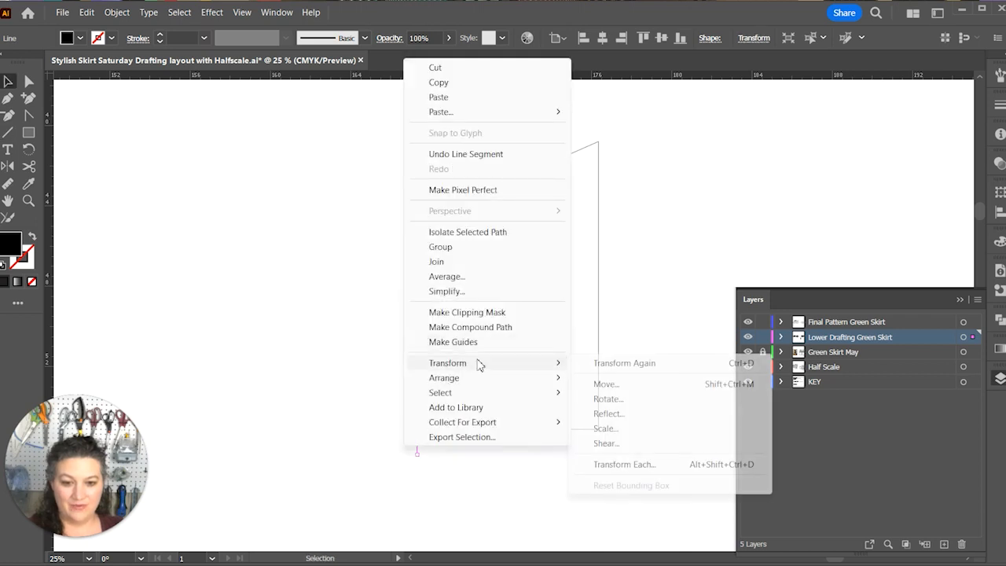
left_click(610, 385)
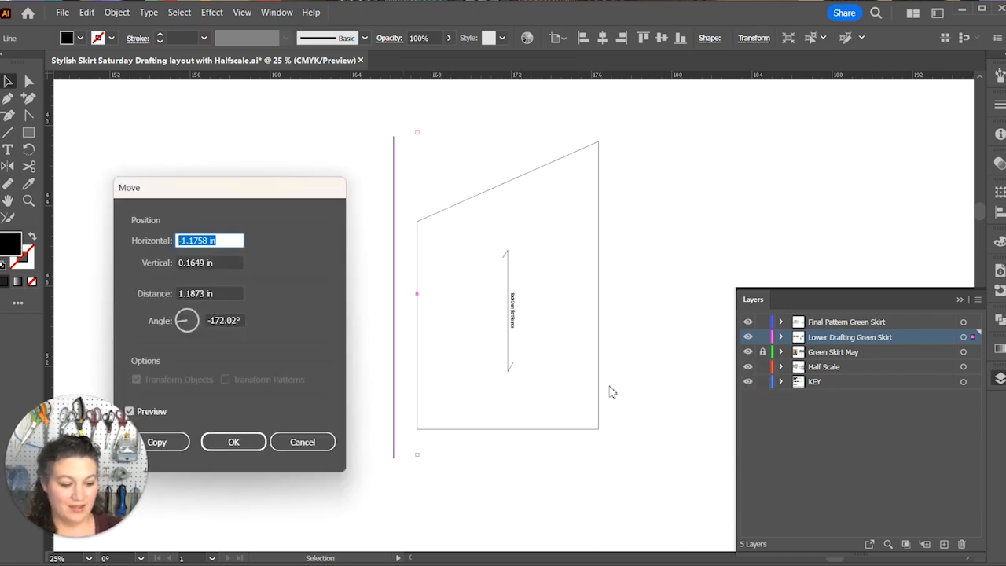
type("0.75")
key("Tab")
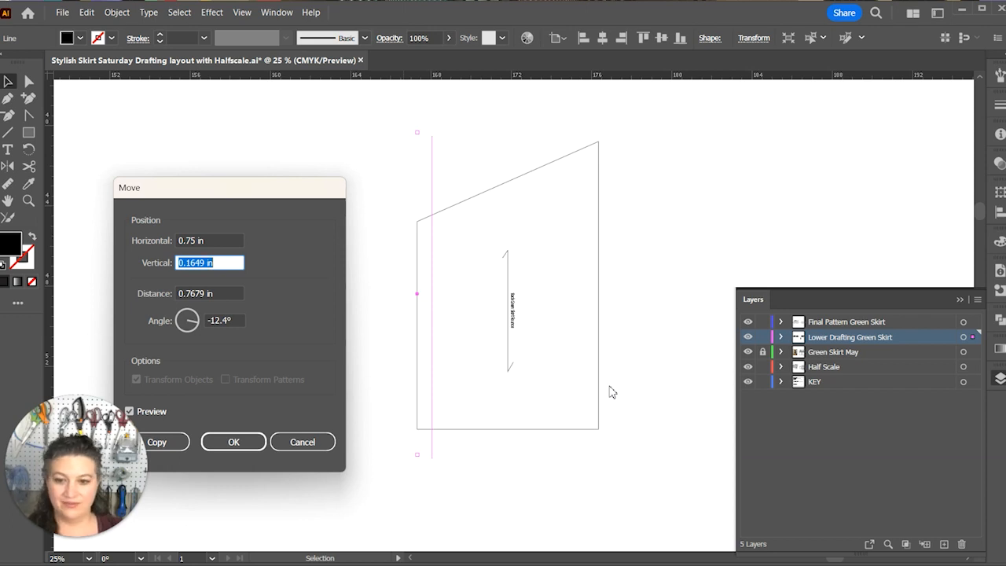
type("0")
key("Tab")
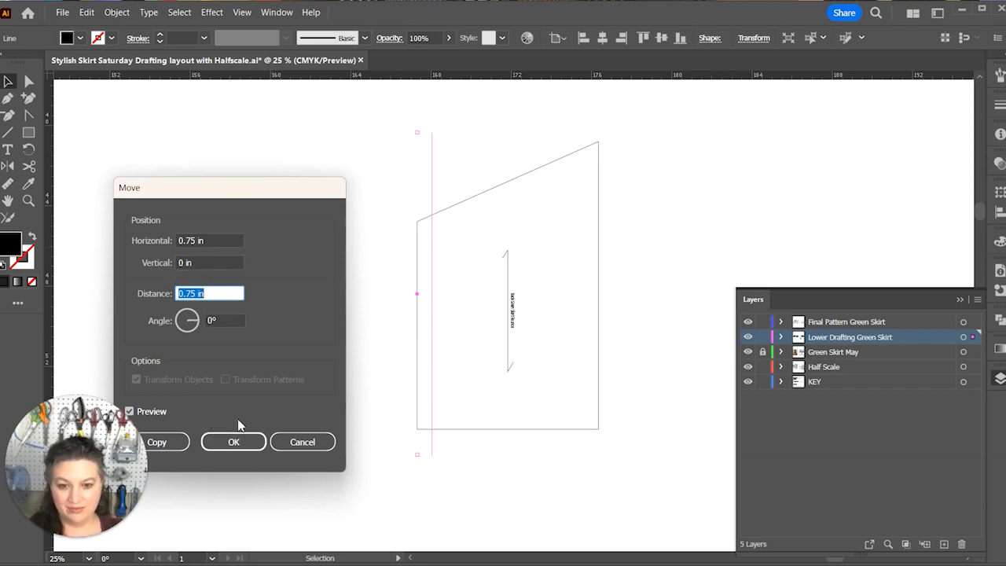
left_click(174, 441)
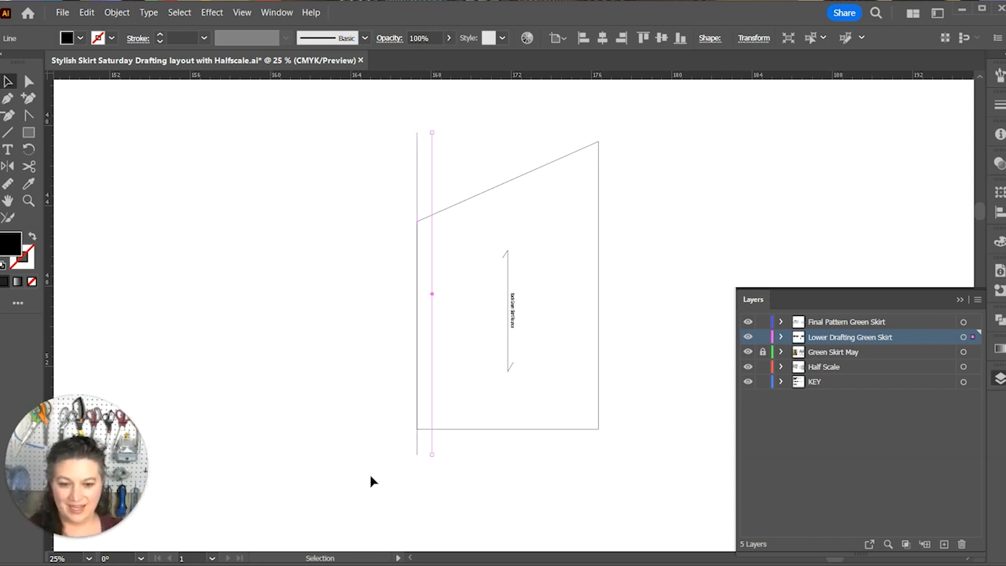
Swap fill and stroke on both vertical lines so each has a black stroke and no fill.
left_click(453, 470)
left_click_drag(423, 445, 423, 445)
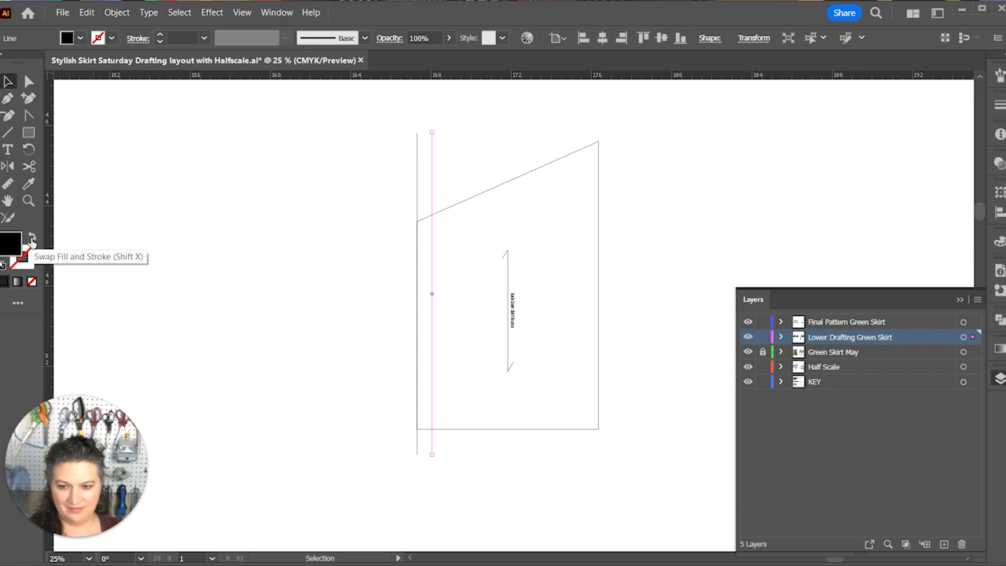
left_click(32, 239)
left_click(394, 457)
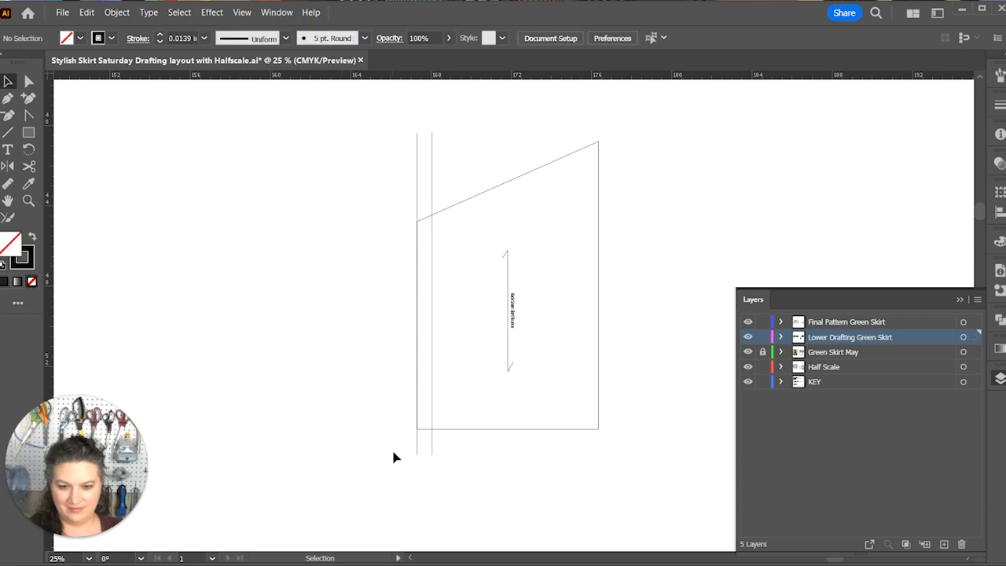
left_click_drag(424, 467, 424, 467)
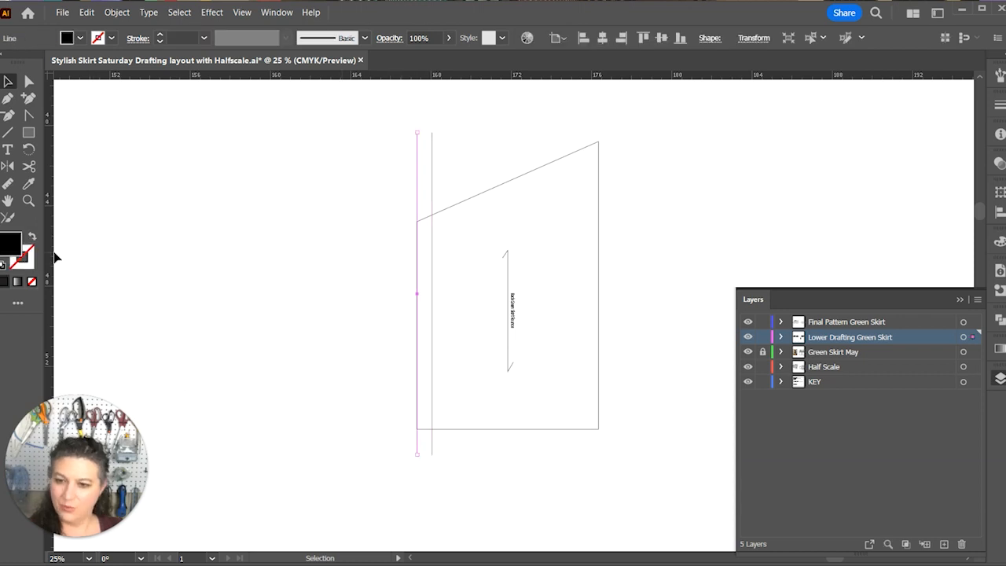
left_click(31, 239)
left_click(430, 459)
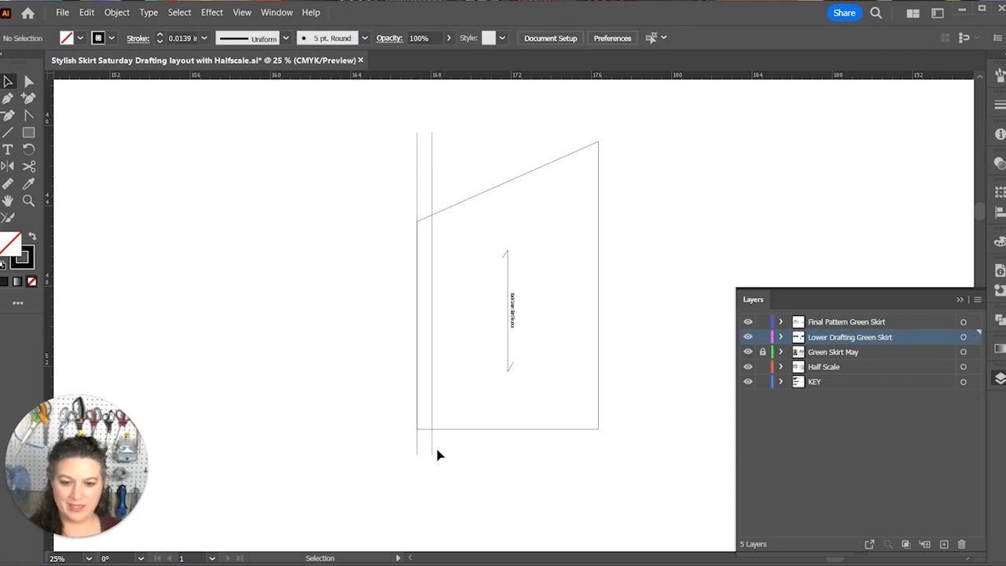
Copy the second vertical line another 0.75 in horizontally to make a third slash line.
left_click(427, 447)
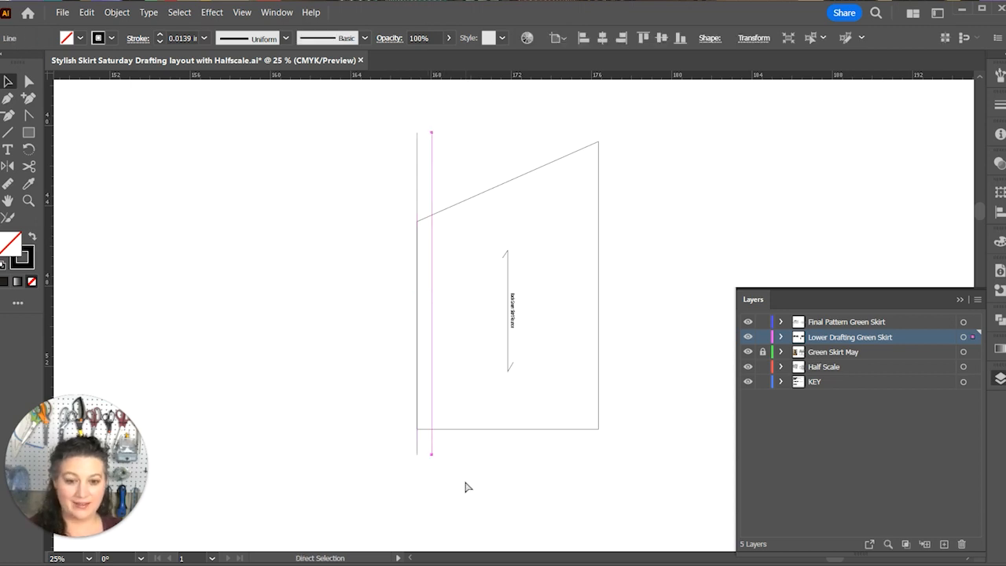
left_click(466, 455)
left_click_drag(458, 467, 423, 434)
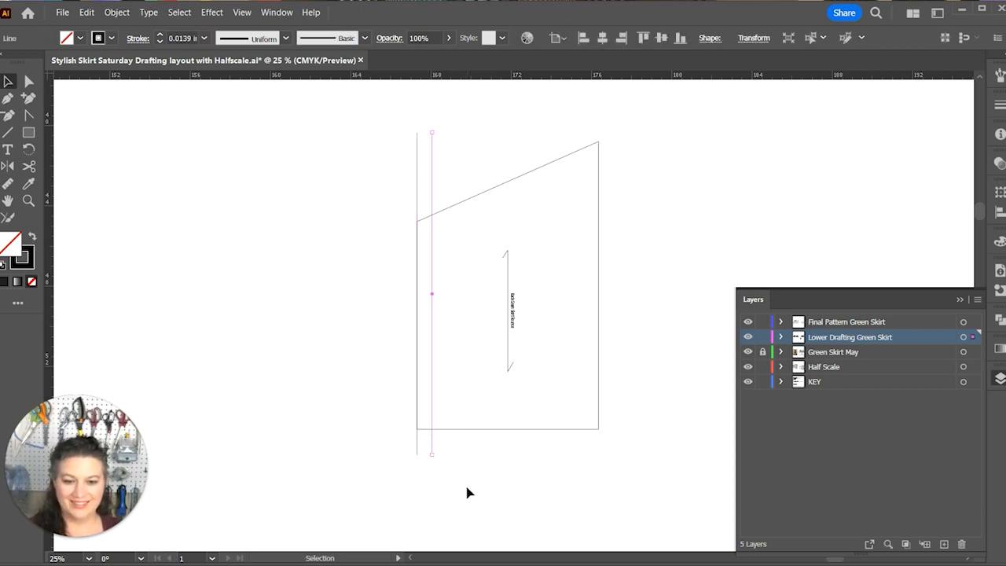
right_click(446, 463)
mouse_move(499, 381)
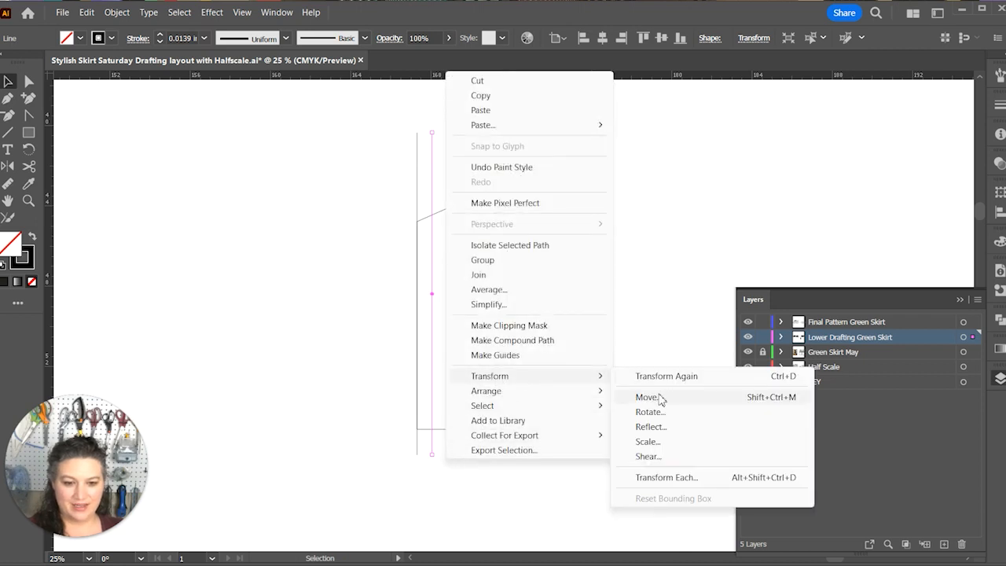
left_click(647, 397)
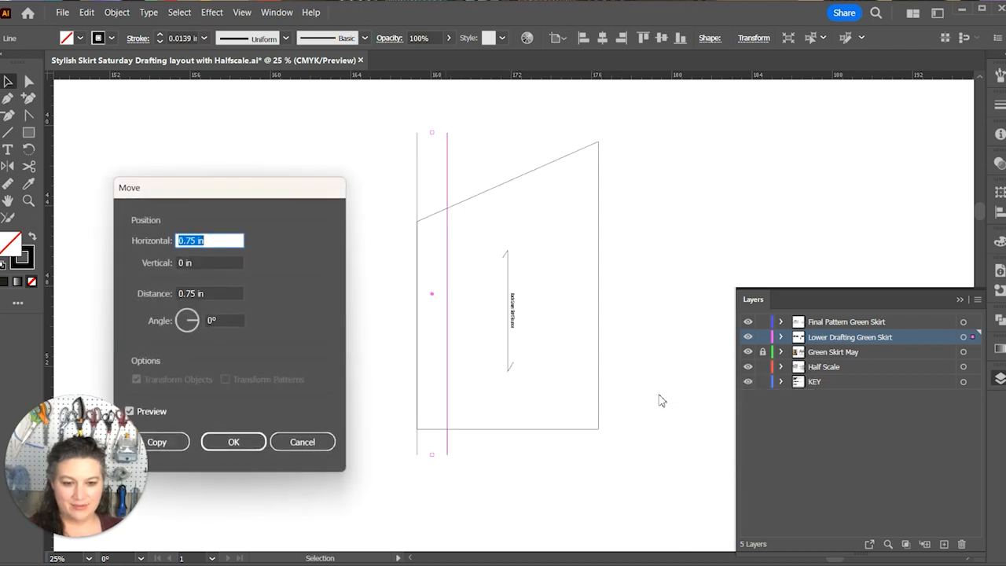
left_click(161, 442)
key("a")
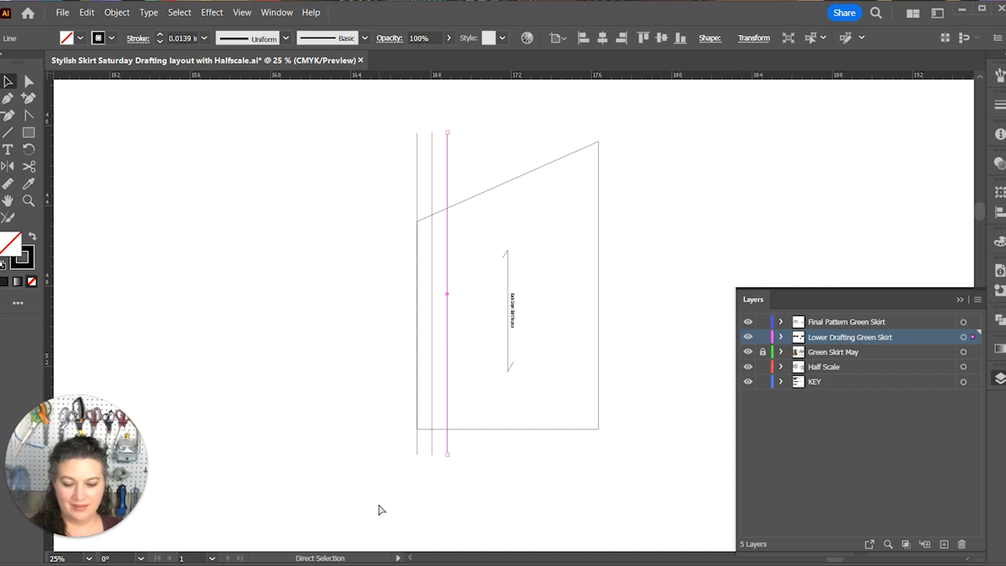
Repeat the 0.75 in copy until the slash lines cover the full width of the back flounce.
key("ctrl+d")
key("ctrl+d")
key("ctrl+d")
key("ctrl+d")
key("ctrl+d")
key("ctrl+d")
key("ctrl+d")
key("ctrl+d")
key("ctrl+d")
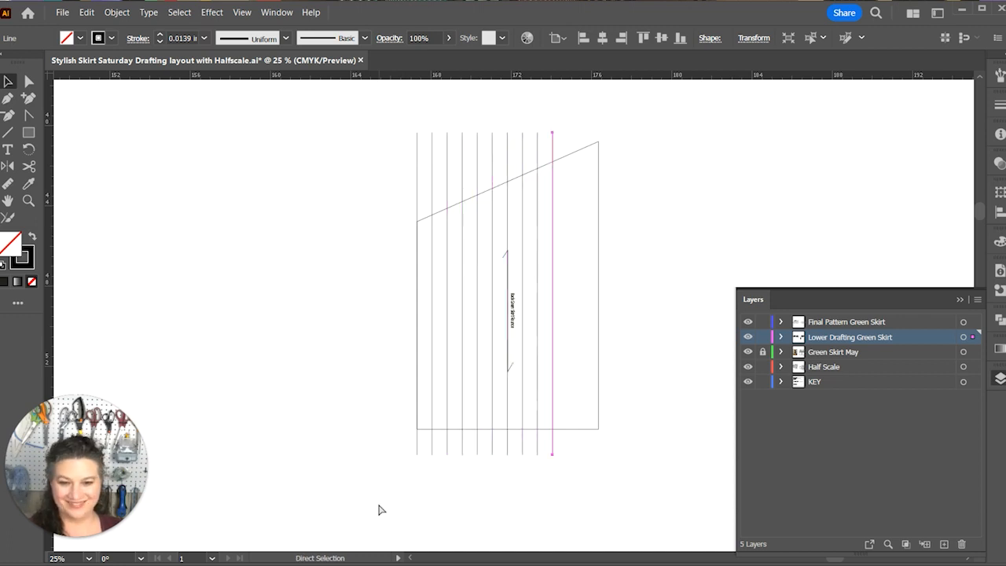
key("ctrl+d")
Delete the slash lines that lie on the back flounce's two side edges.
key("v")
left_click_drag(615, 474, 594, 451)
left_click_drag(392, 436, 420, 470)
key("Delete")
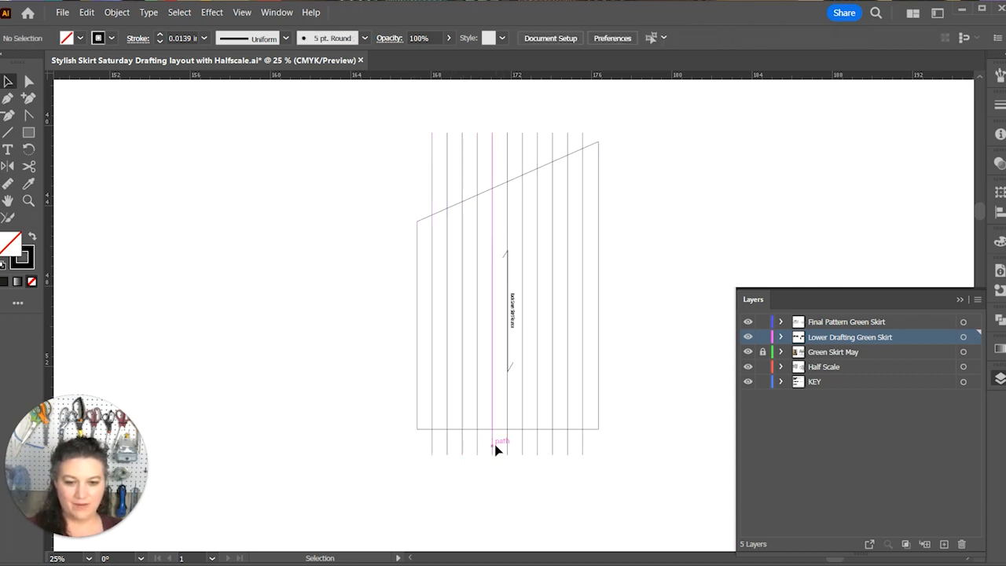
Set the stroke weight of the slash line running along the grainline to 0.0313 in.
left_click_drag(501, 438, 517, 453)
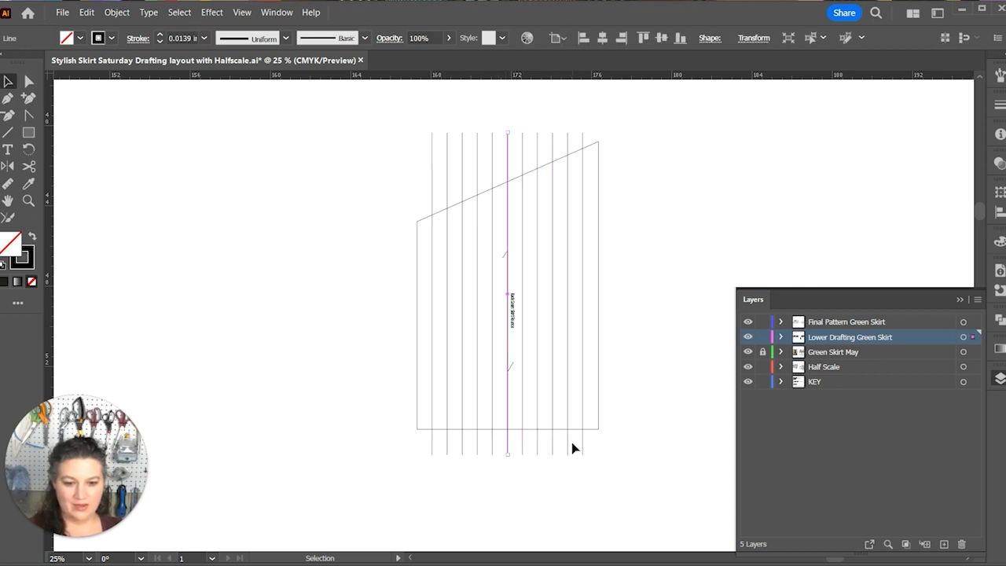
left_click(1000, 105)
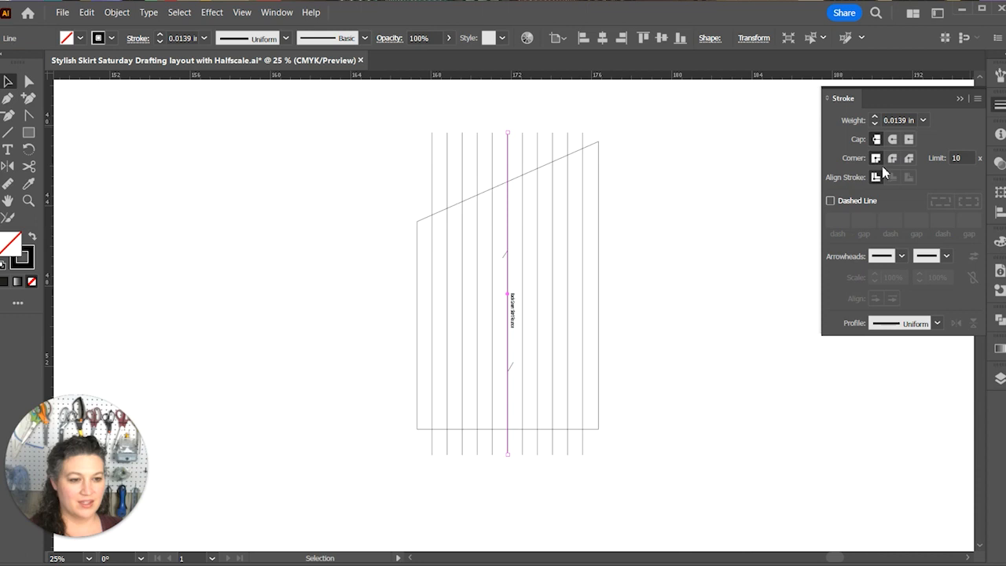
left_click(923, 121)
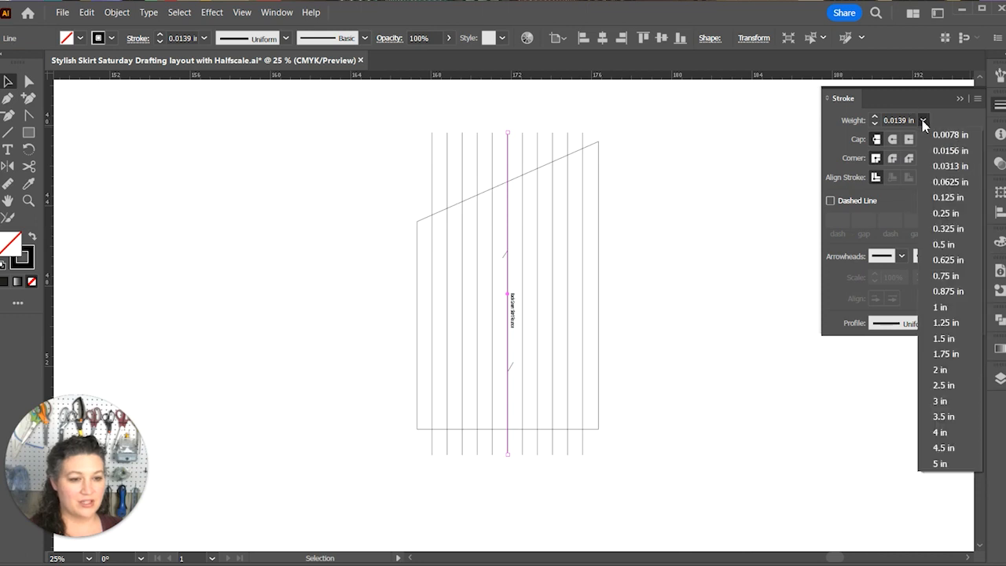
left_click(934, 165)
left_click(680, 261)
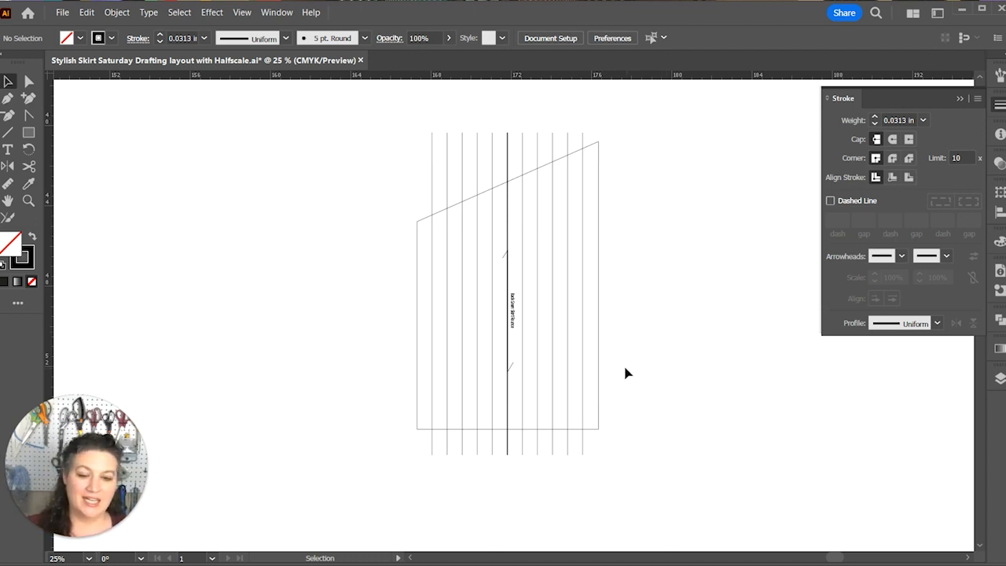
Split the back flounce in two along the center slash line with Divide Objects Below.
left_click(503, 451)
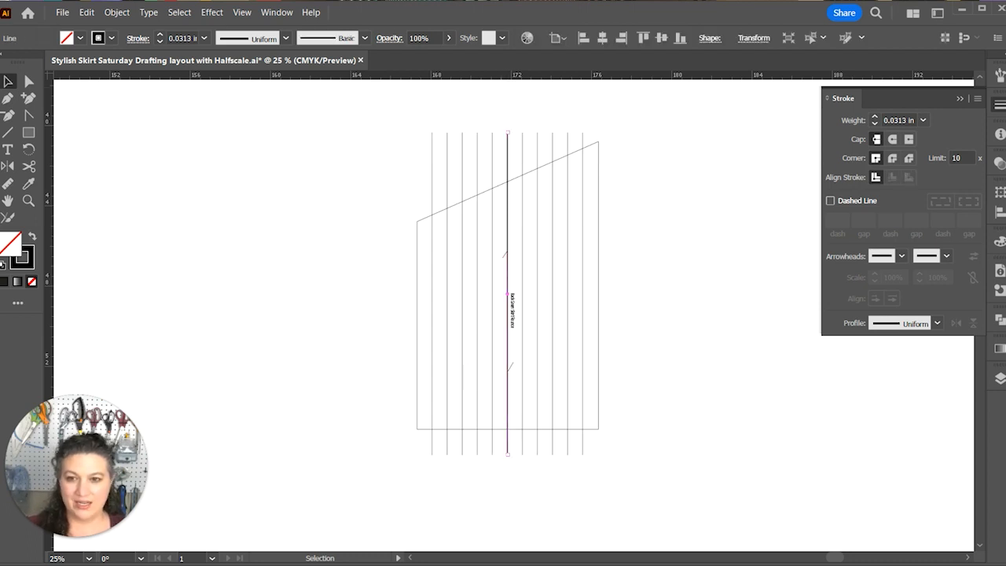
left_click(115, 13)
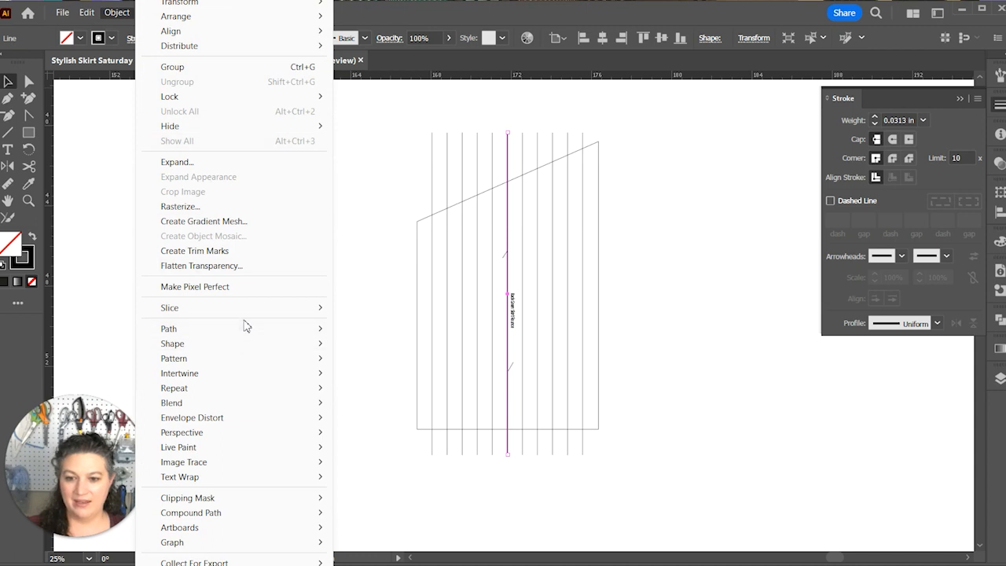
mouse_move(262, 330)
left_click(386, 459)
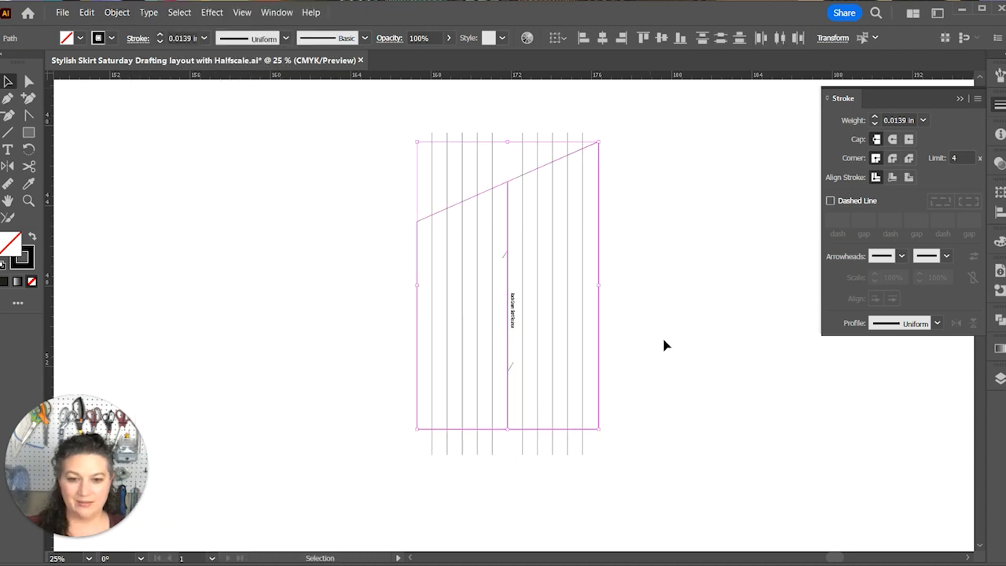
Move the right half of the back flounce and its slash lines 0.5 in to the right, and deselect them.
left_click_drag(527, 468, 523, 478)
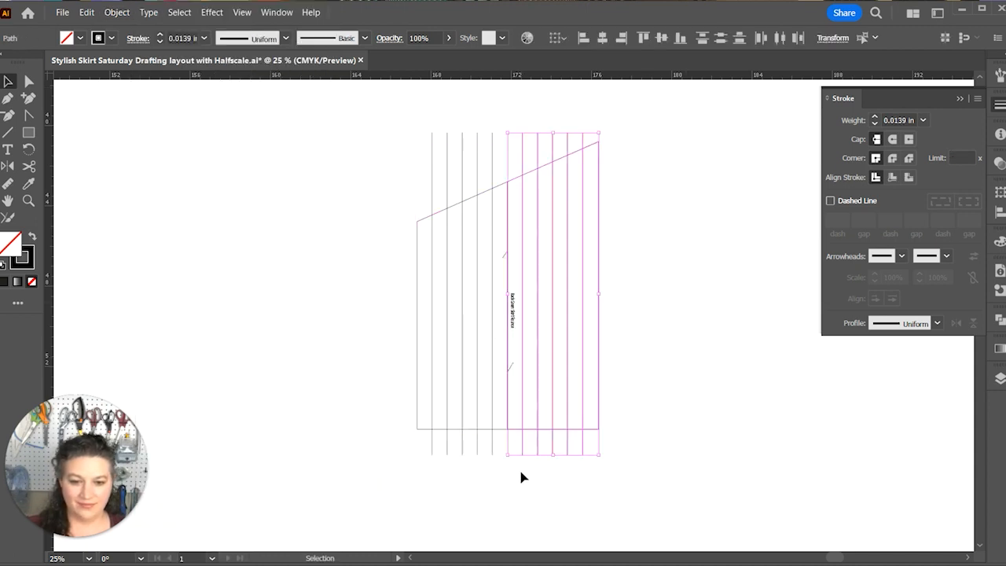
right_click(580, 453)
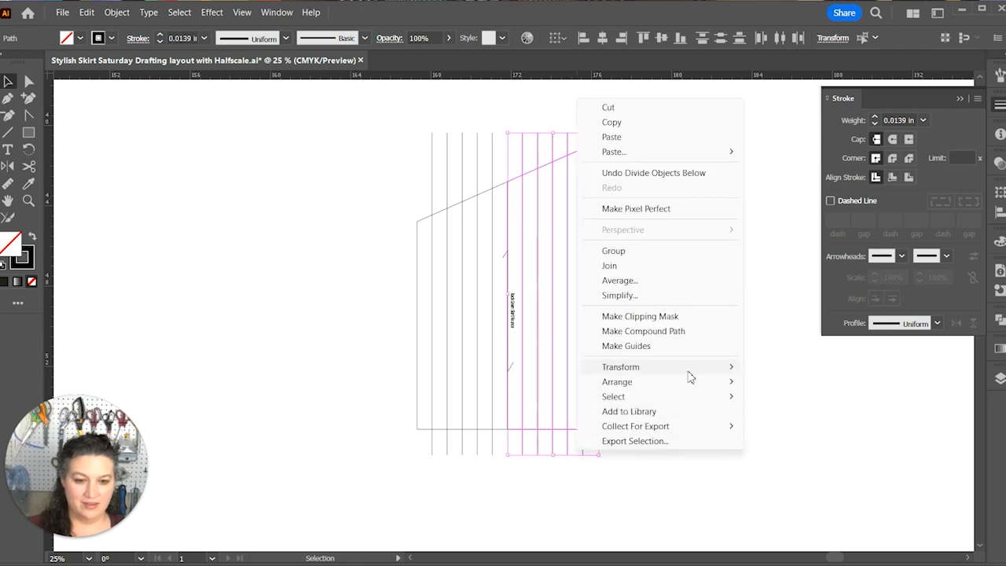
mouse_move(690, 369)
left_click(778, 388)
type(".5")
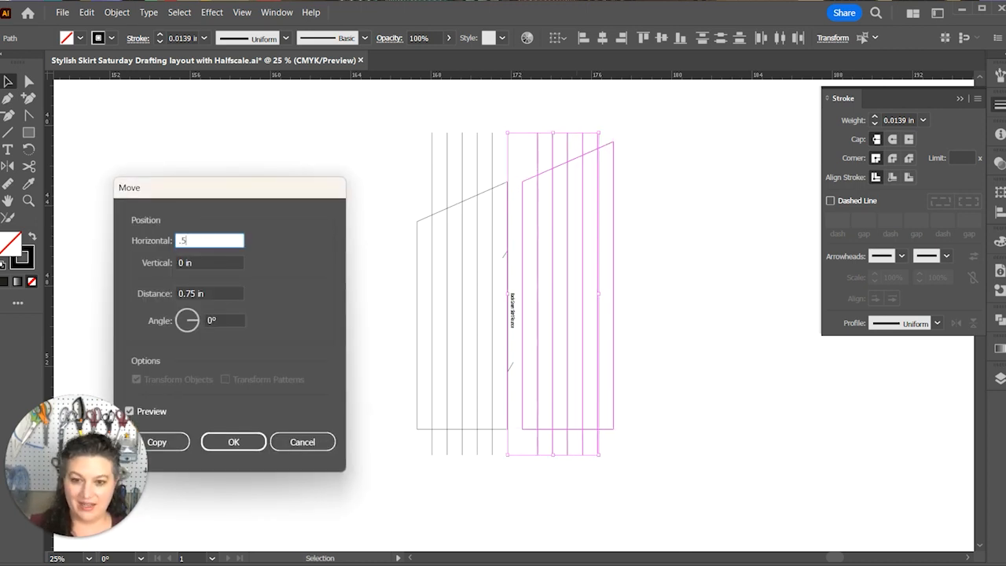
key("Tab")
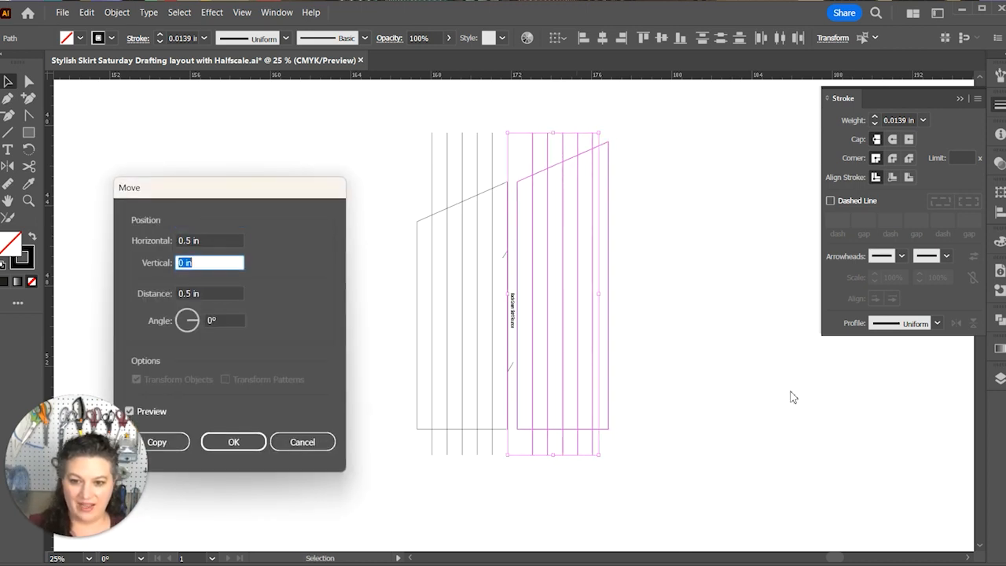
left_click(233, 442)
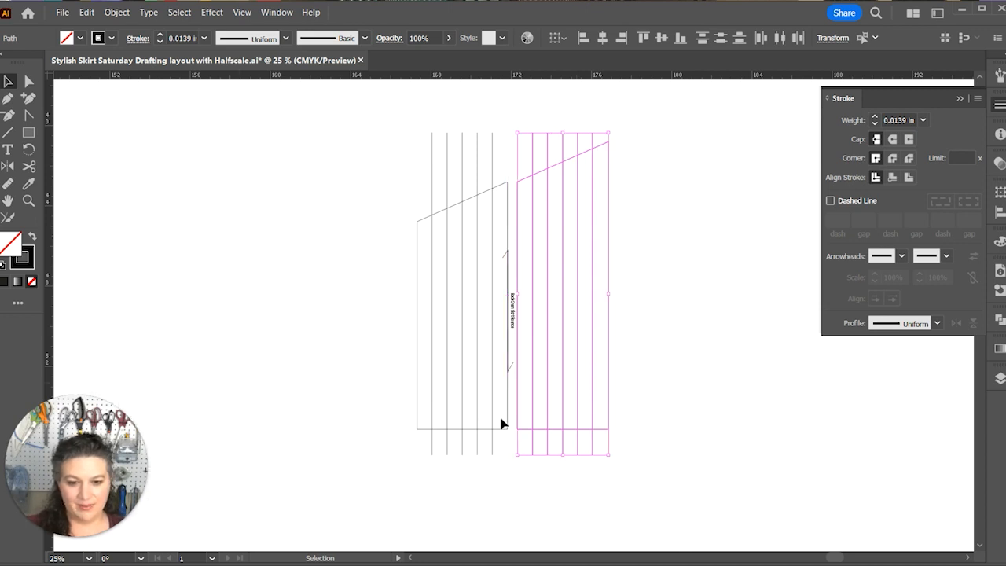
left_click(638, 485)
Divide the right half along its first slash line, and shift everything beyond that cut another 0.5 in to the right.
left_click(535, 446)
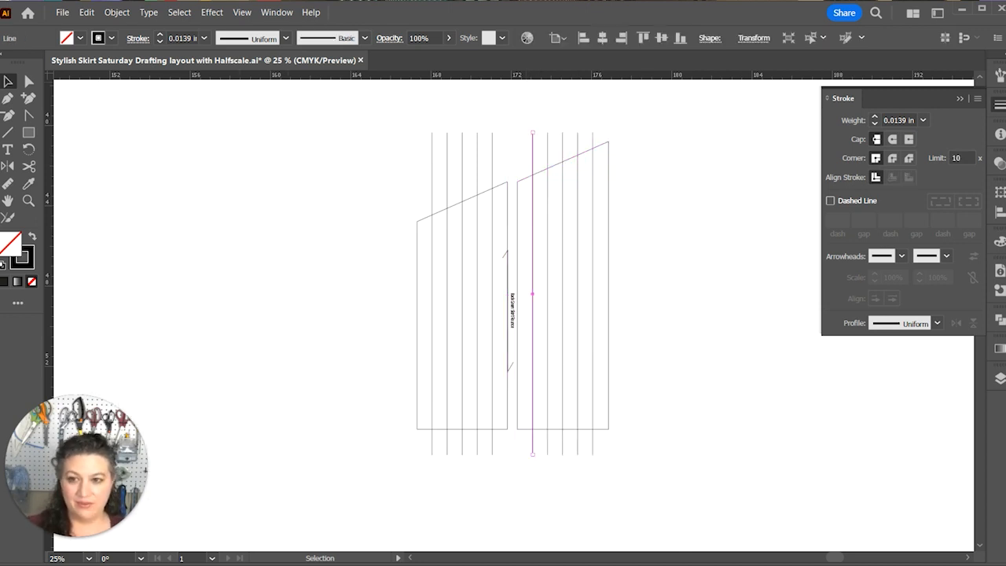
left_click(124, 13)
mouse_move(233, 330)
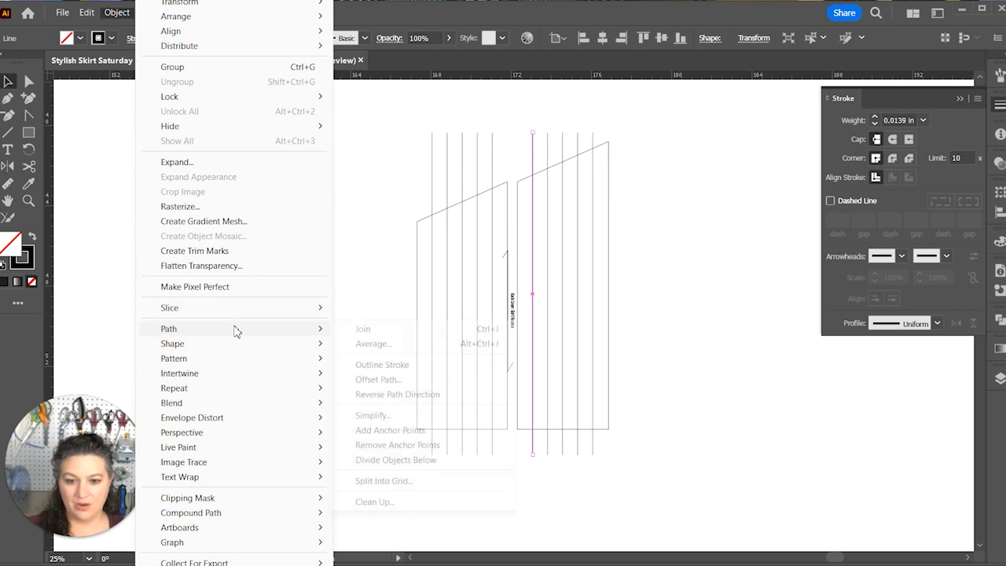
left_click(397, 460)
left_click(607, 461)
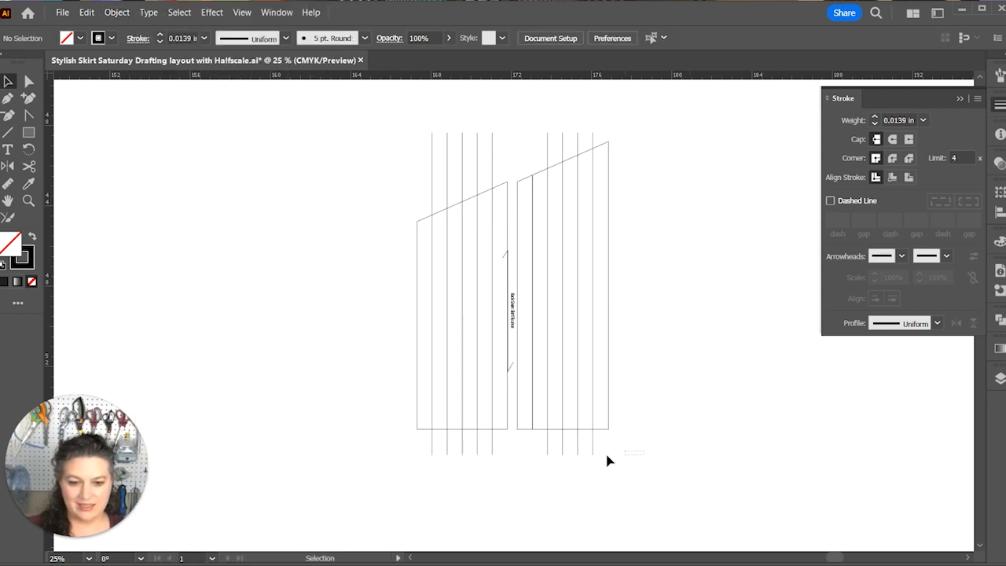
left_click_drag(544, 413, 544, 413)
key("ctrl+d")
left_click(573, 469)
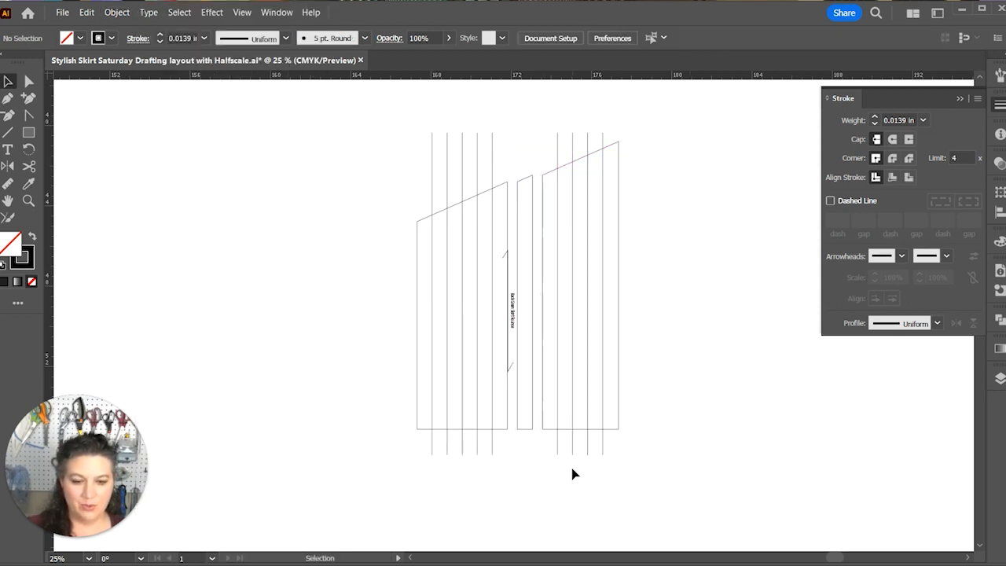
Cut the section farthest right along its next slash line, and spread the rest outward by the same 0.5 in.
left_click(555, 450)
left_click(117, 12)
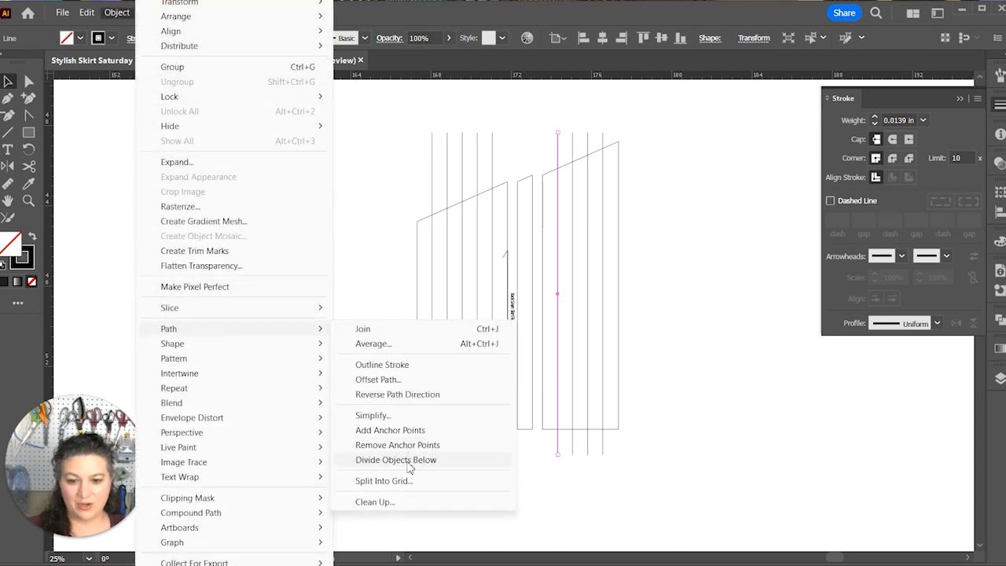
left_click(408, 462)
left_click(650, 454)
left_click_drag(568, 395, 567, 394)
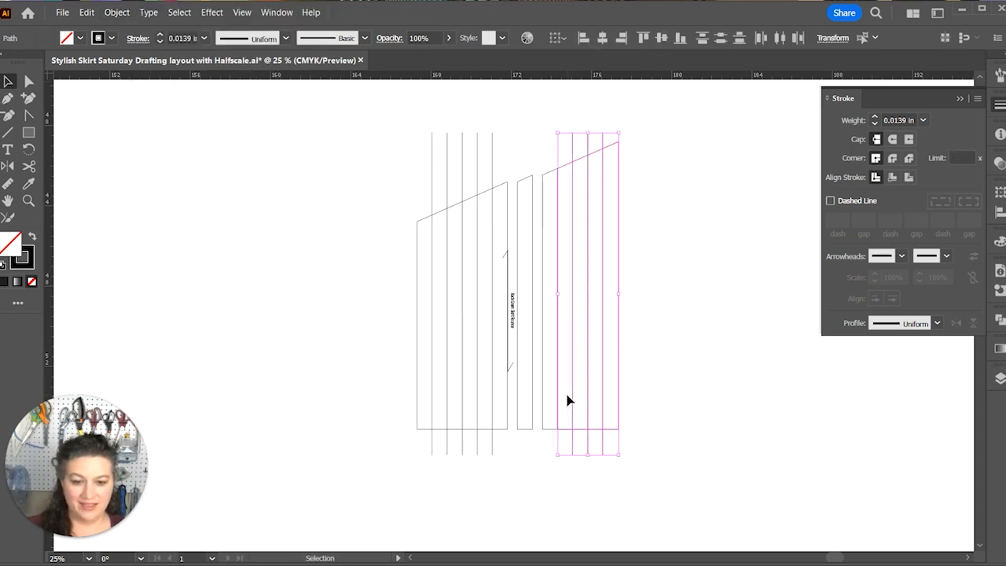
key("ctrl+d")
Divide the back flounce's right half along its third slash line from center, and shift everything beyond that cut 0.5 in to the right.
left_click_drag(585, 484, 574, 451)
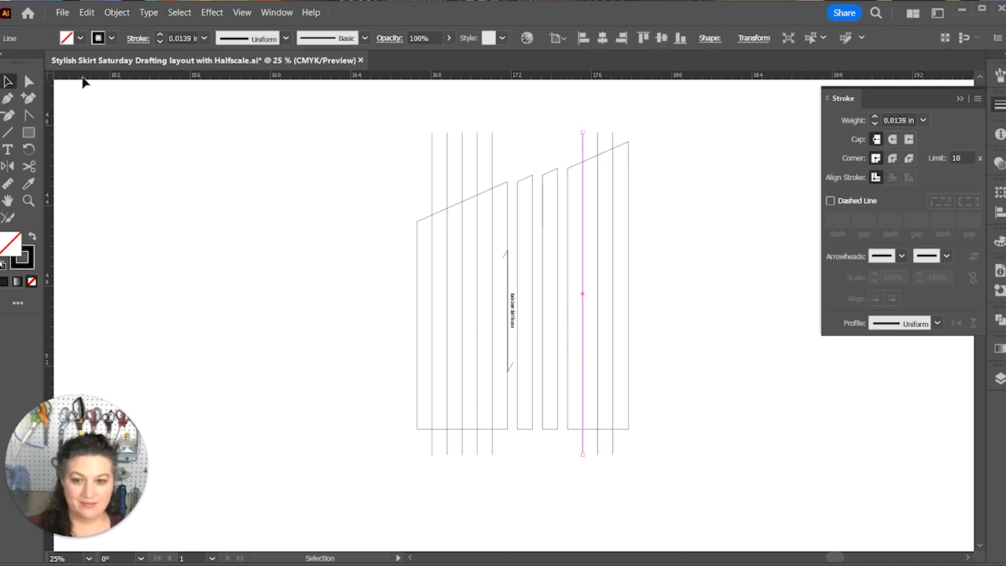
left_click(115, 13)
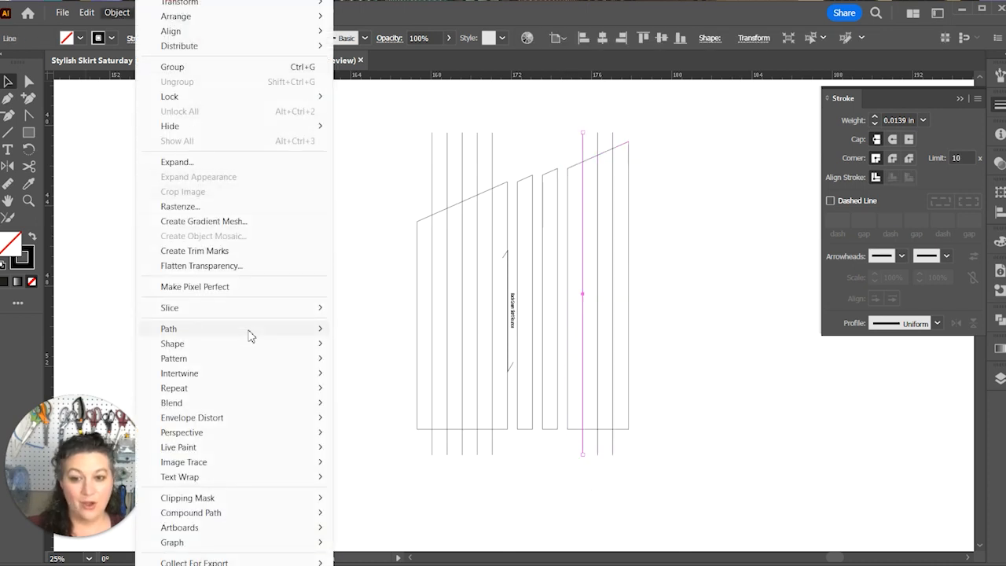
mouse_move(250, 331)
left_click(392, 463)
left_click(629, 488)
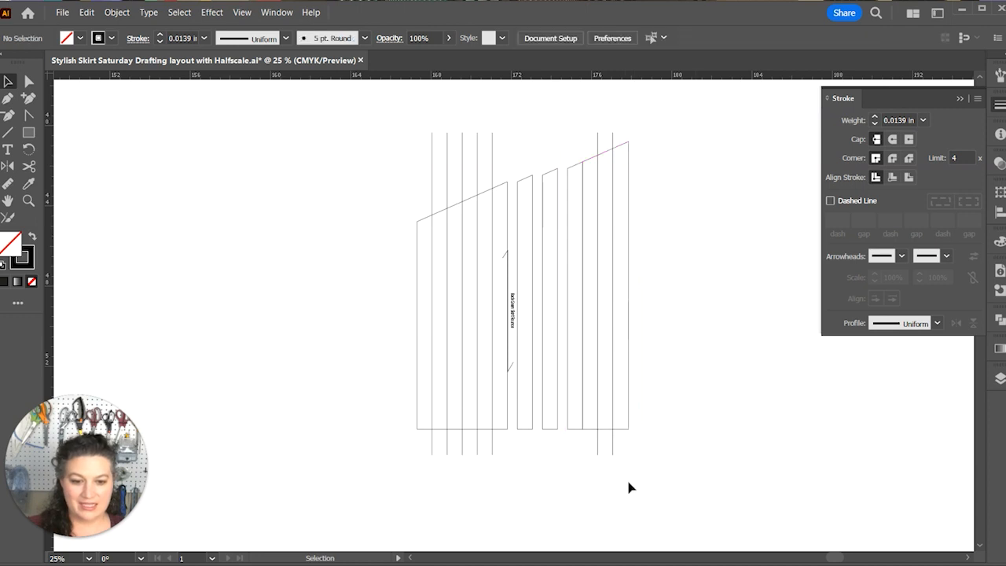
left_click_drag(594, 407, 592, 406)
key("Right")
left_click(595, 484)
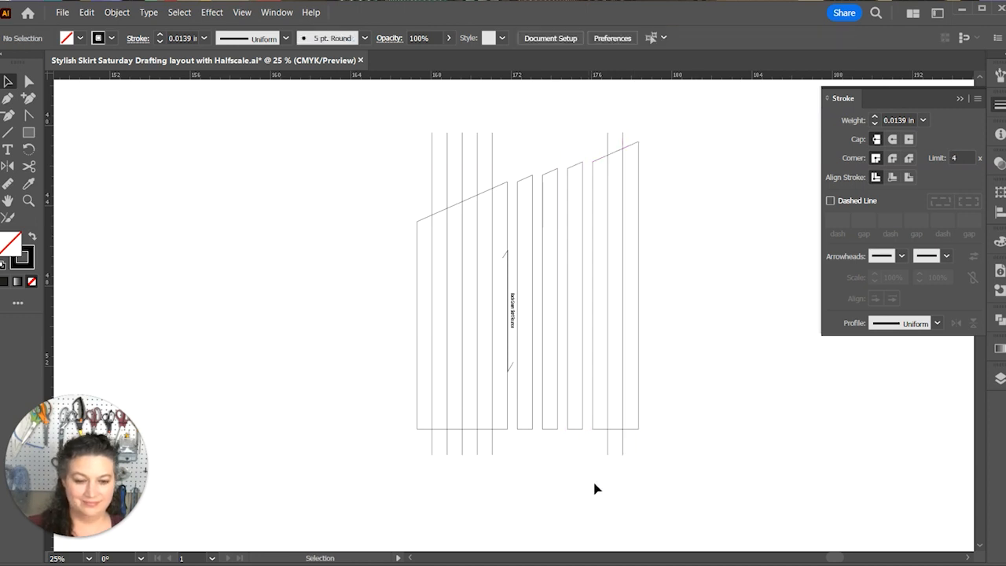
Cut the right half along its fourth slash line with Divide Objects Below, and spread the remaining section 0.5 in outward.
left_click(615, 477)
left_click_drag(595, 456, 598, 449)
left_click(116, 12)
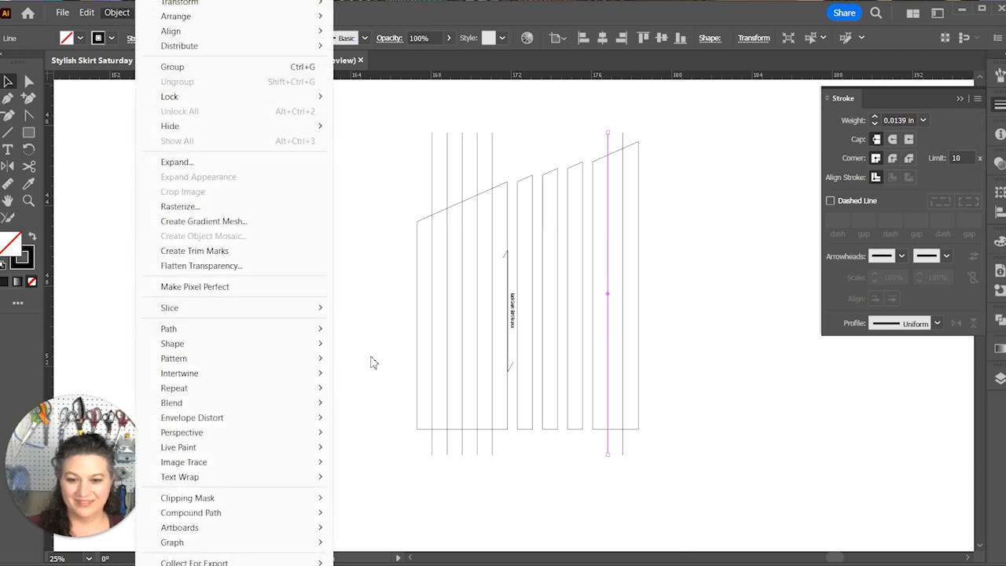
mouse_move(291, 329)
left_click(405, 464)
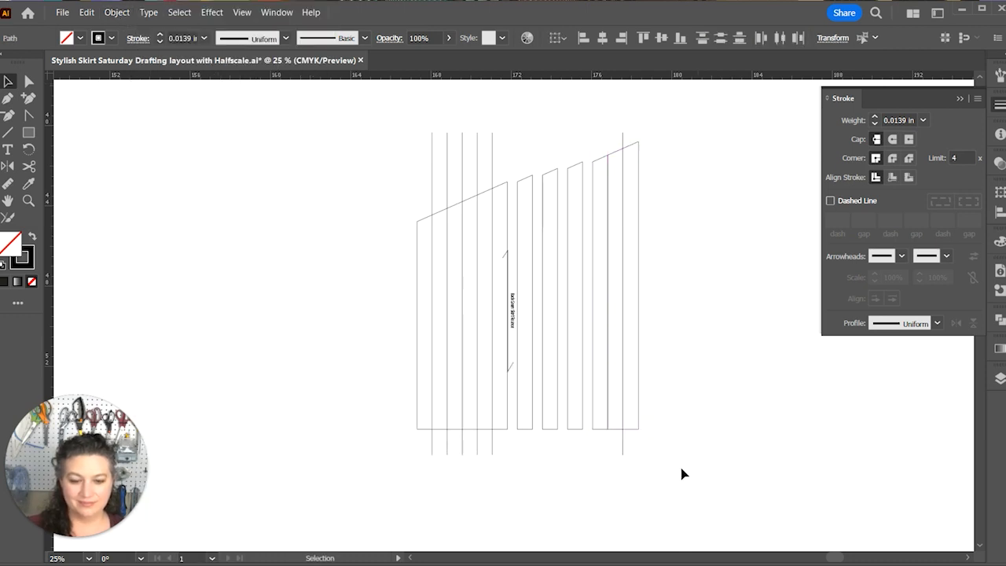
left_click_drag(678, 462, 615, 400)
left_click(650, 485)
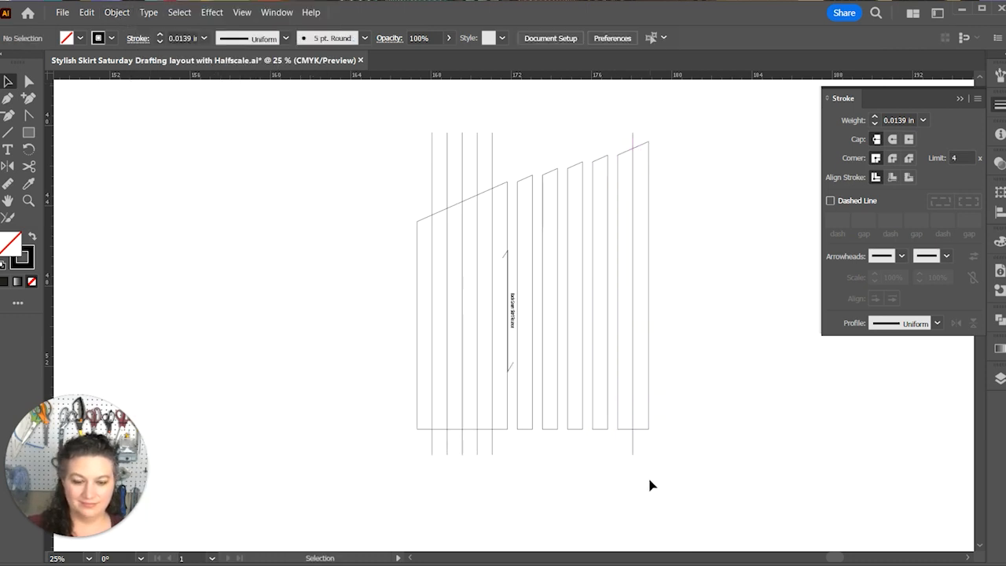
Split the outermost right section along its last slash line, and move the end strip another 0.5 in to the right.
left_click_drag(624, 442, 624, 441)
left_click(117, 12)
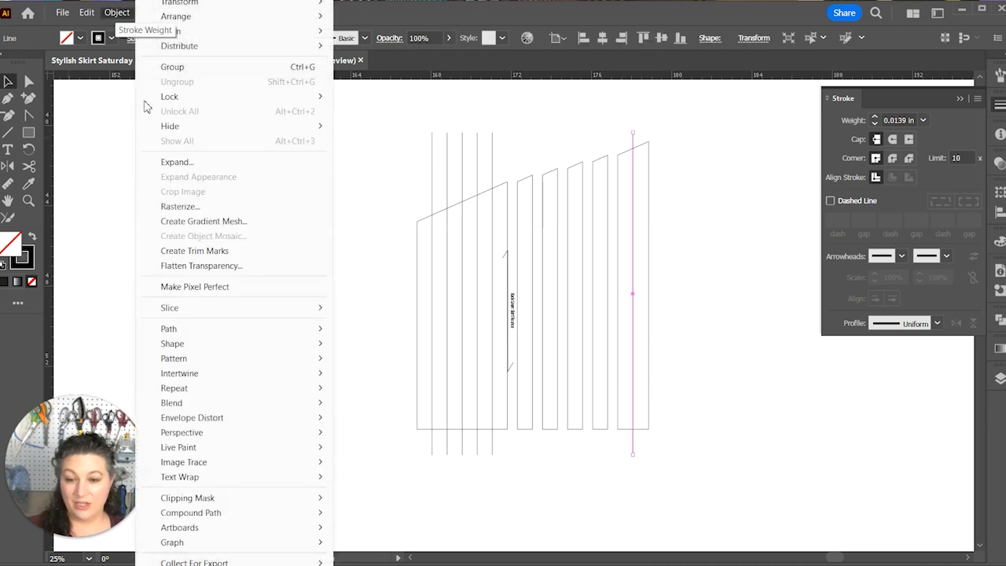
mouse_move(199, 331)
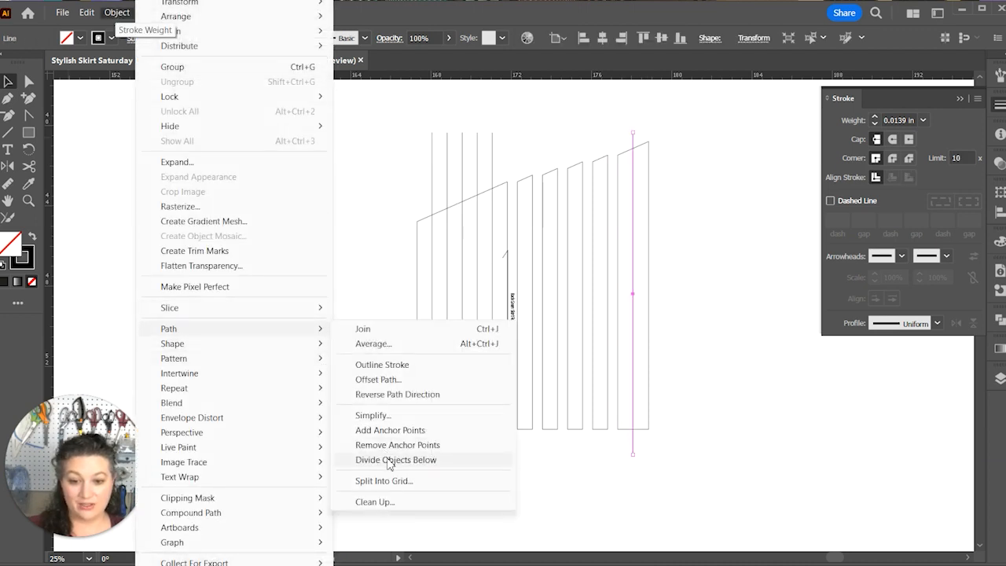
left_click(389, 461)
left_click_drag(685, 415, 639, 383)
key("ctrl+d")
left_click(686, 456)
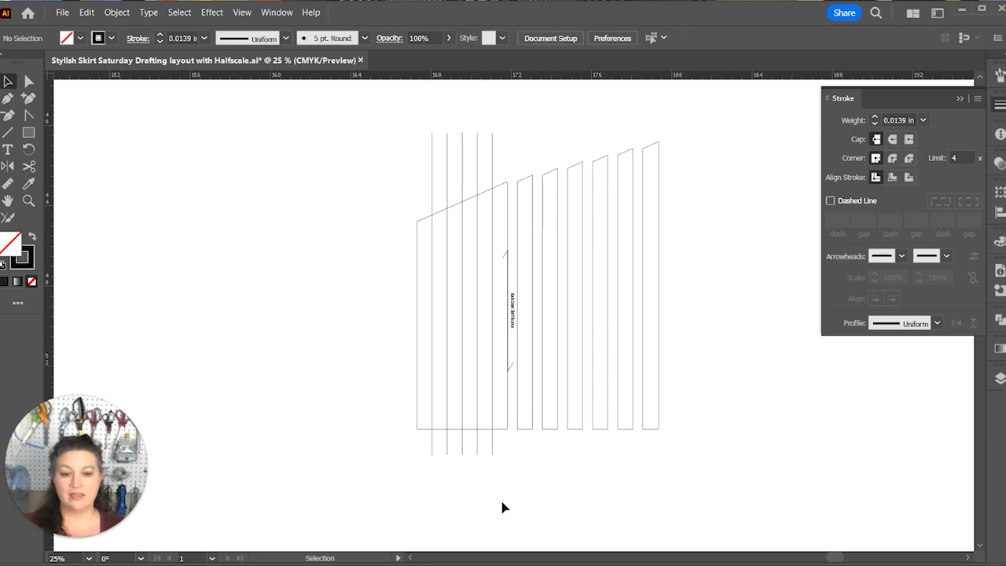
Divide the left half of the back flounce along the slash line nearest the center.
left_click_drag(491, 454, 497, 451)
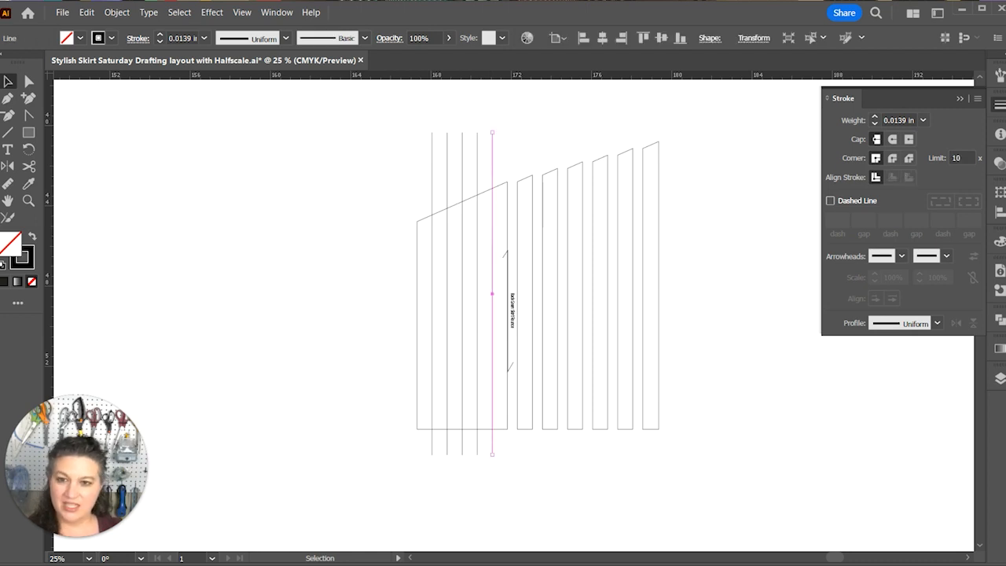
left_click(115, 13)
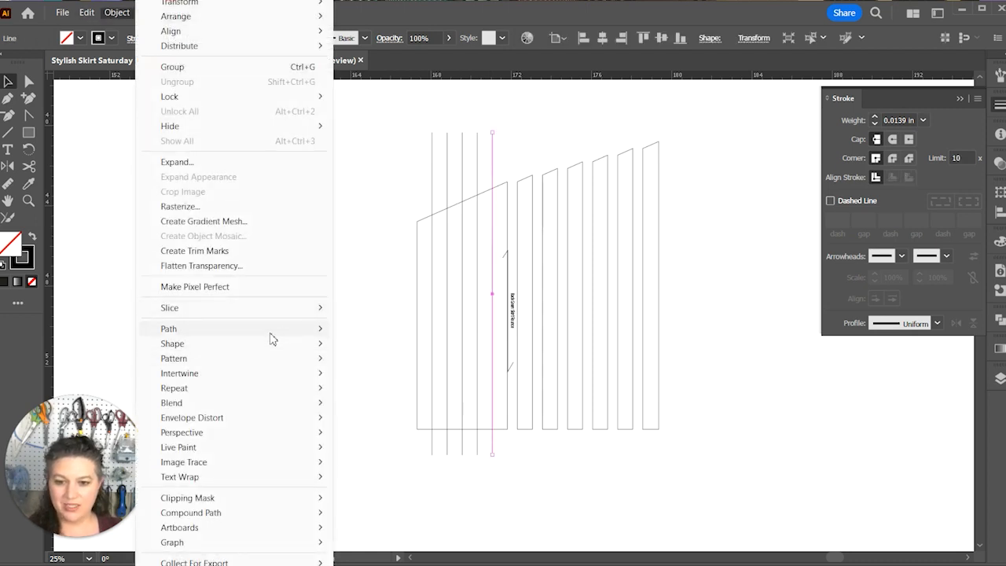
mouse_move(270, 334)
left_click(397, 458)
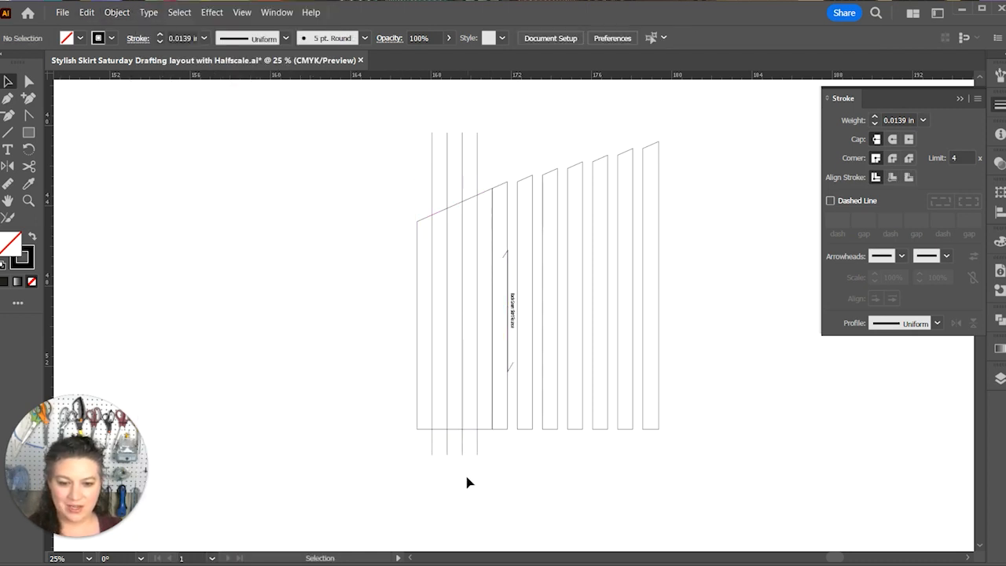
Move the section left of the new cut, with its remaining slash lines, -0.5 in horizontally.
left_click_drag(414, 411, 415, 411)
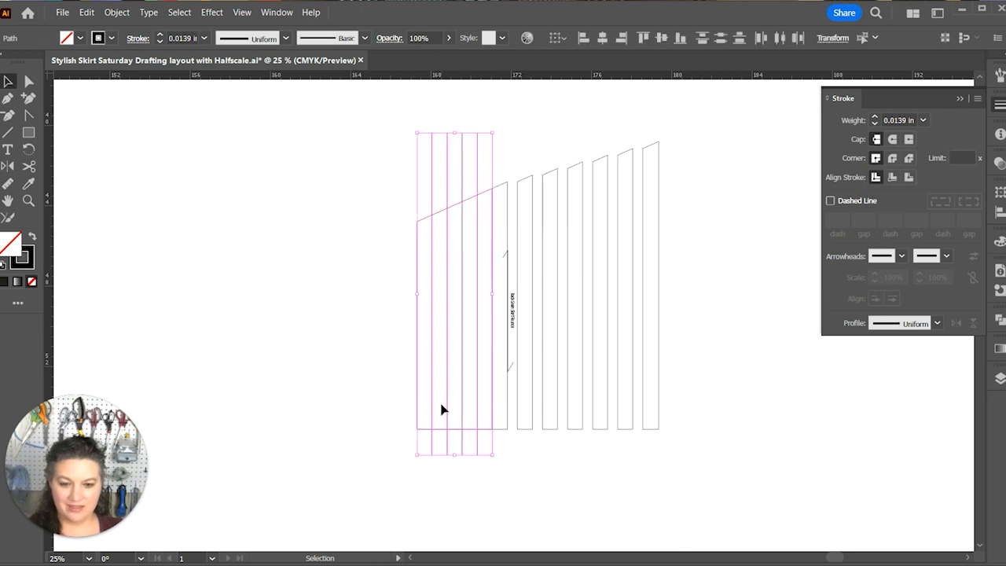
right_click(441, 409)
mouse_move(543, 327)
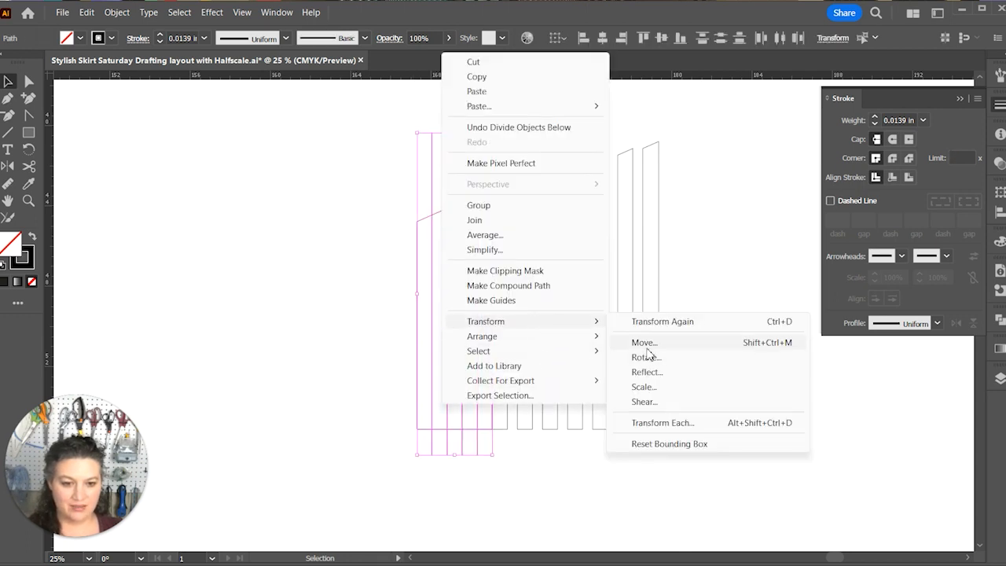
left_click(645, 346)
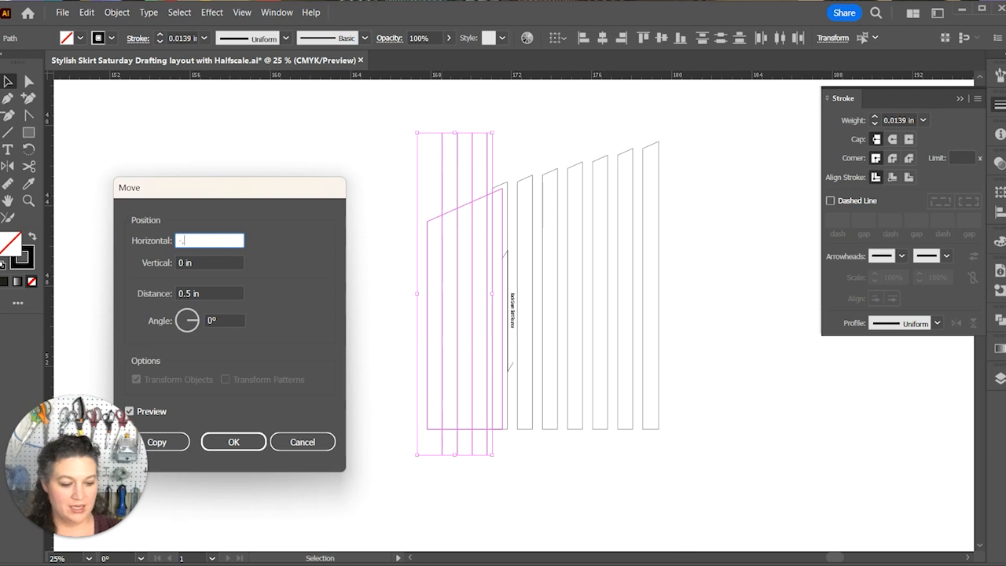
key("Tab")
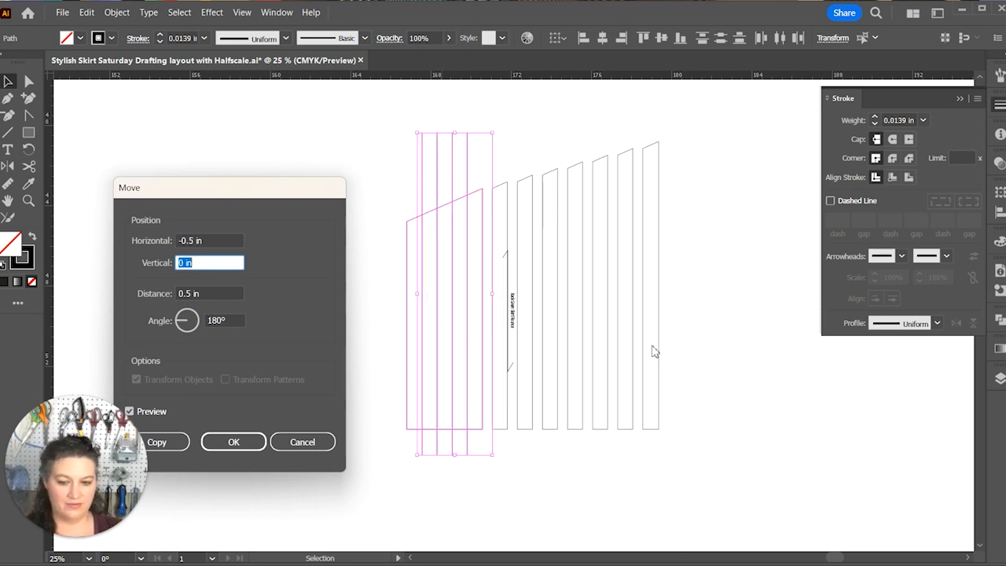
left_click(236, 443)
Cut the left half along its second slash line from center, and shift the rest another 0.5 in to the left.
left_click(467, 445)
left_click(116, 12)
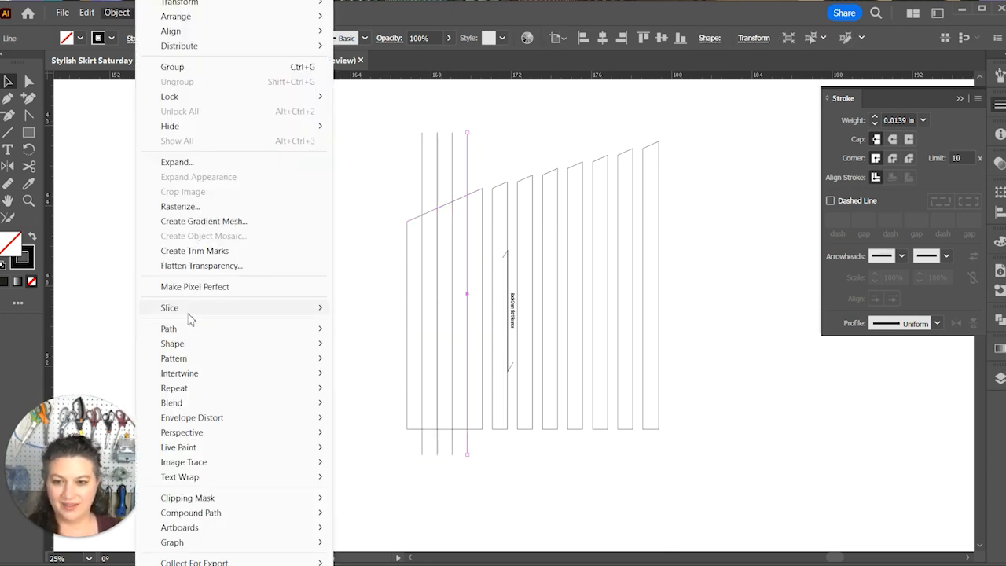
mouse_move(190, 329)
left_click(460, 471)
left_click_drag(462, 470, 403, 393)
key("ctrl+d")
Divide the left half along its third and fourth slash lines in turn, spreading the rest 0.5 in outward after each cut.
left_click_drag(461, 475, 396, 390)
left_click(117, 12)
left_click(402, 461)
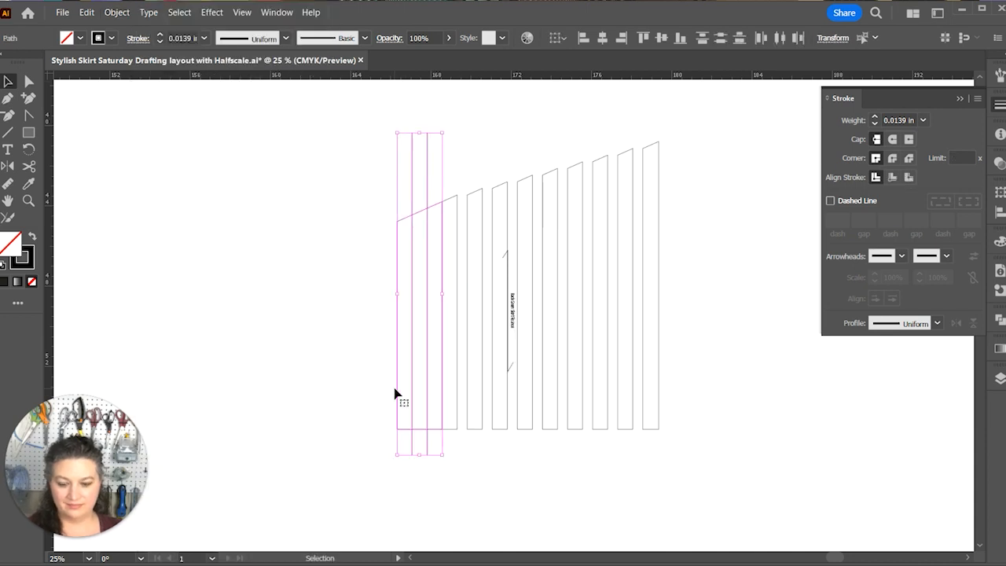
key("ctrl+d")
left_click(116, 13)
left_click(385, 462)
left_click_drag(411, 470, 382, 393)
key("ctrl+d")
Split the leftmost section along its last slash line, and move the end strip 0.5 in to the left.
left_click_drag(399, 475, 376, 433)
left_click(117, 13)
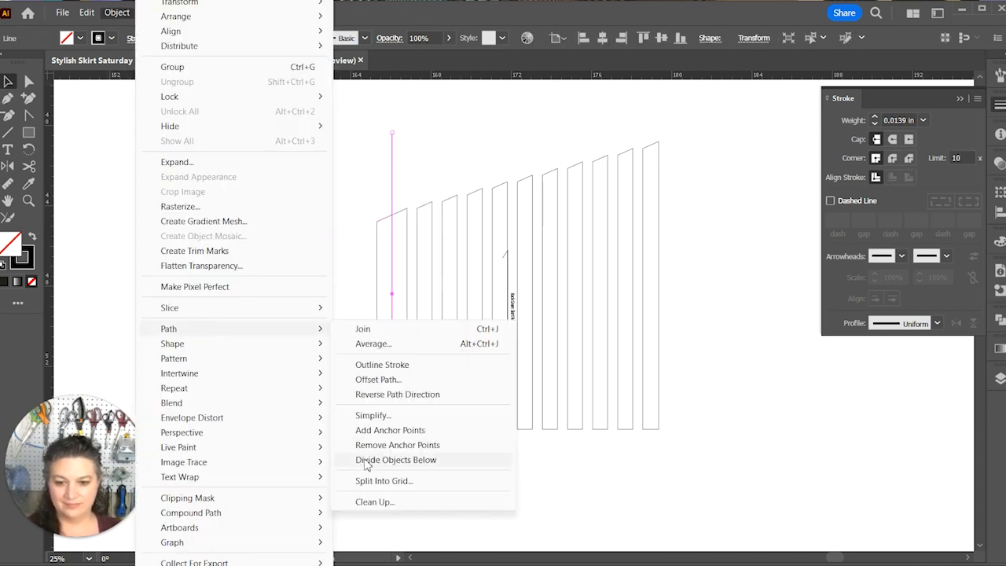
left_click(367, 464)
left_click_drag(385, 470, 362, 393)
key("ctrl+d")
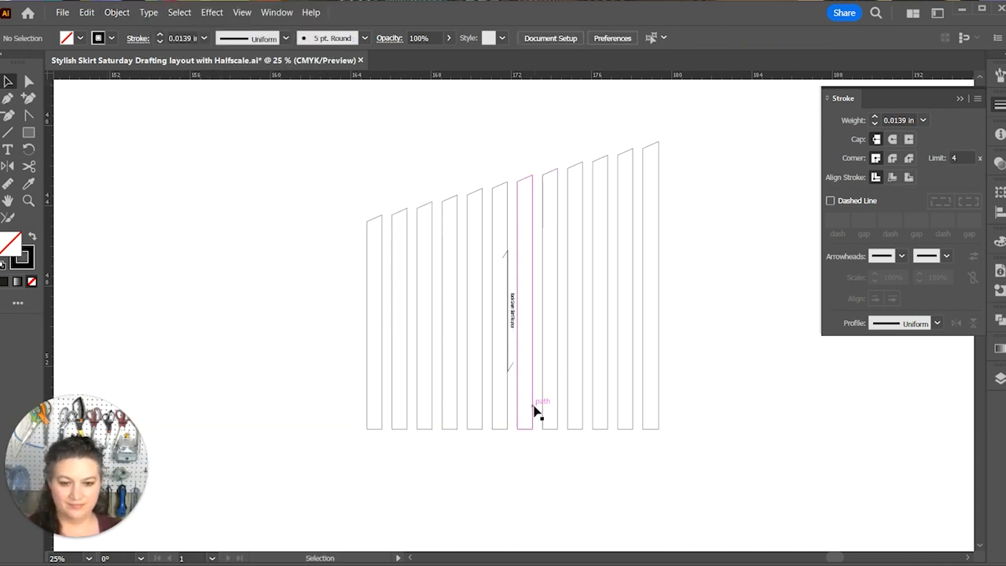
Draw a 2 in line at 0° from the left edge of the first strip right of center, slightly above the hem.
key("p")
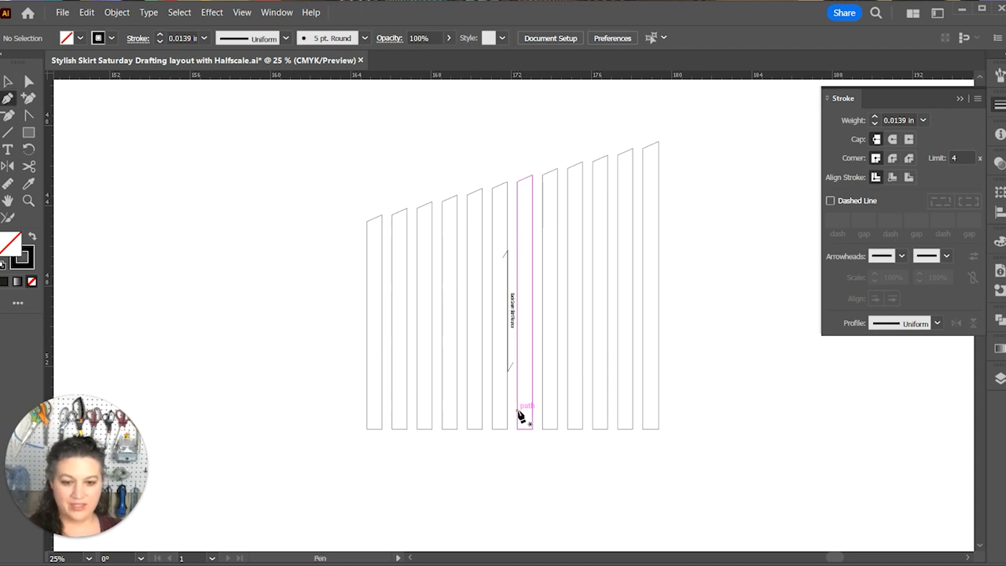
key("backslash")
left_click(518, 409)
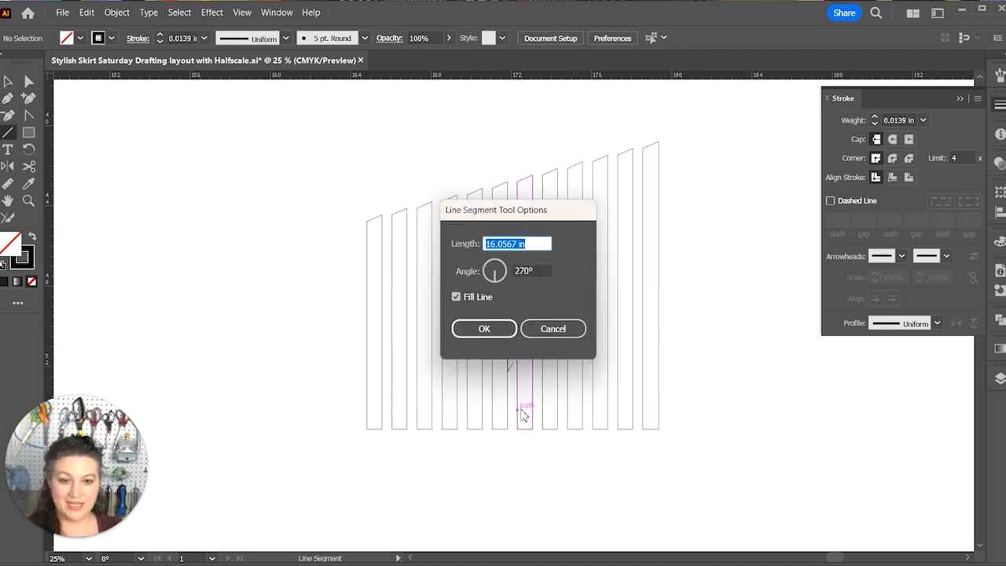
type("2")
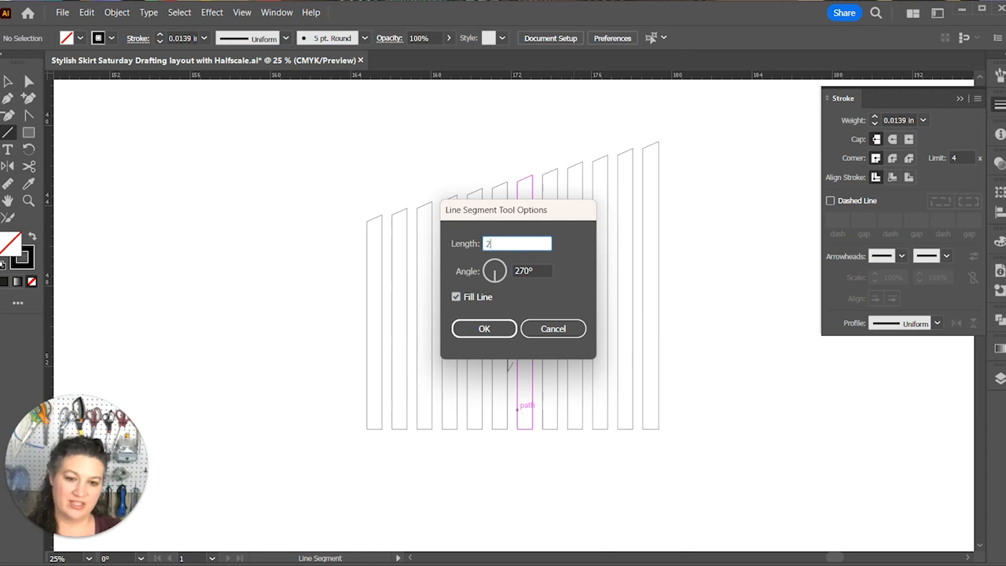
key("Tab")
type("90")
key("Return")
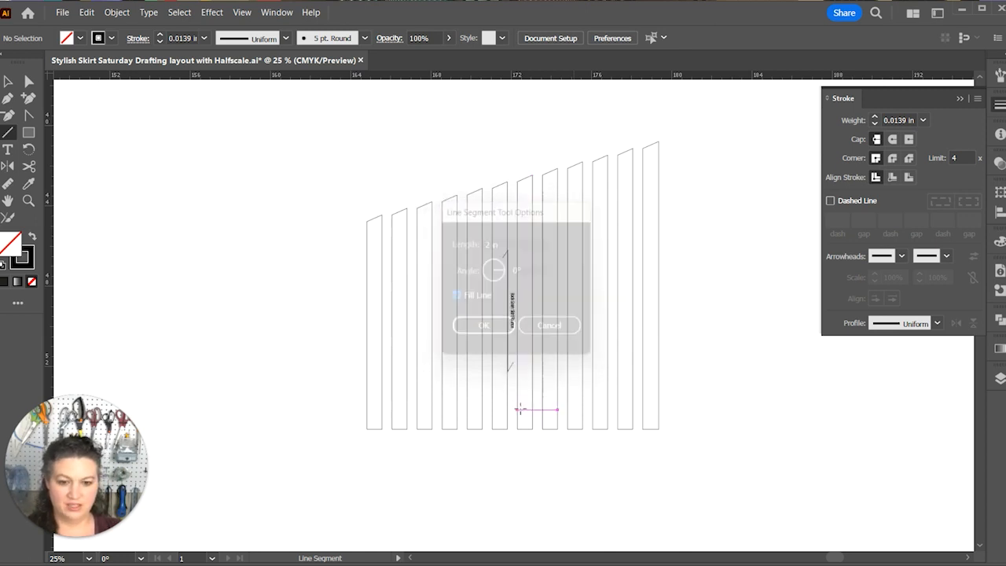
key("v")
Rotate the six right-hand strips about the first one's upper-left corner until its left edge meets the end of the 2 in line.
key("ctrl+minus")
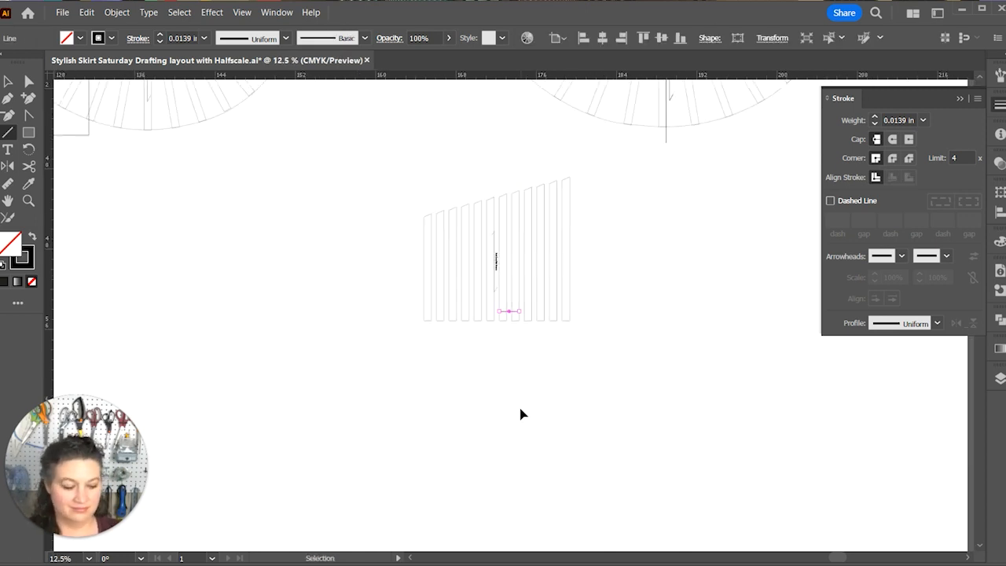
key("ctrl+plus")
key("ctrl+plus")
key("ctrl+plus")
key("backslash")
scroll(607, 298, "up", 5)
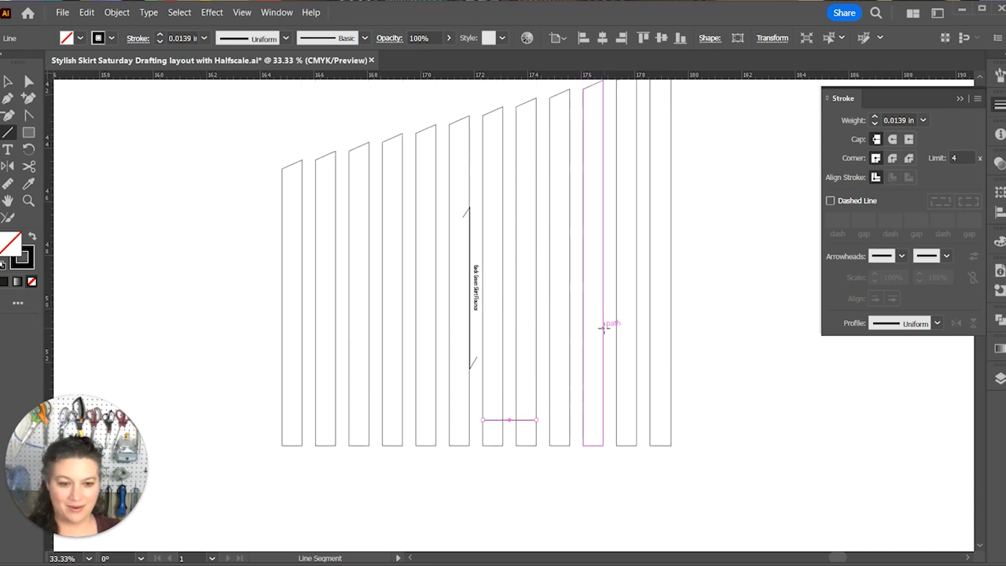
key("v")
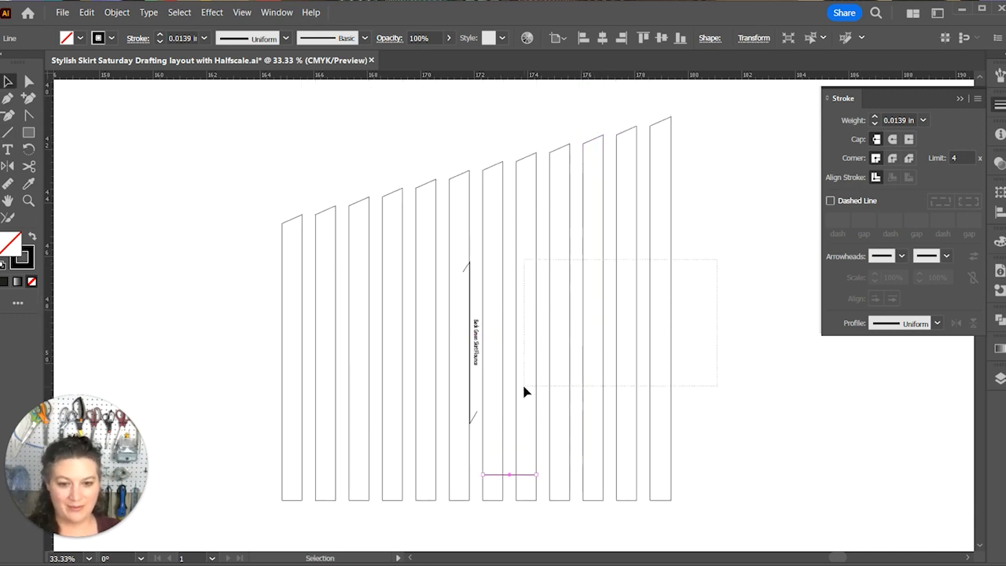
left_click_drag(500, 397, 497, 399)
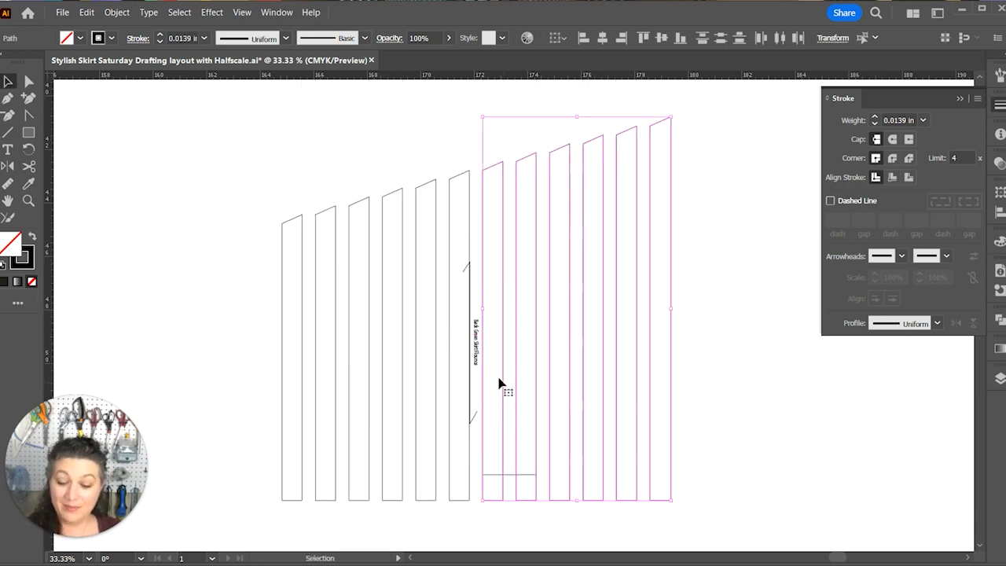
key("r")
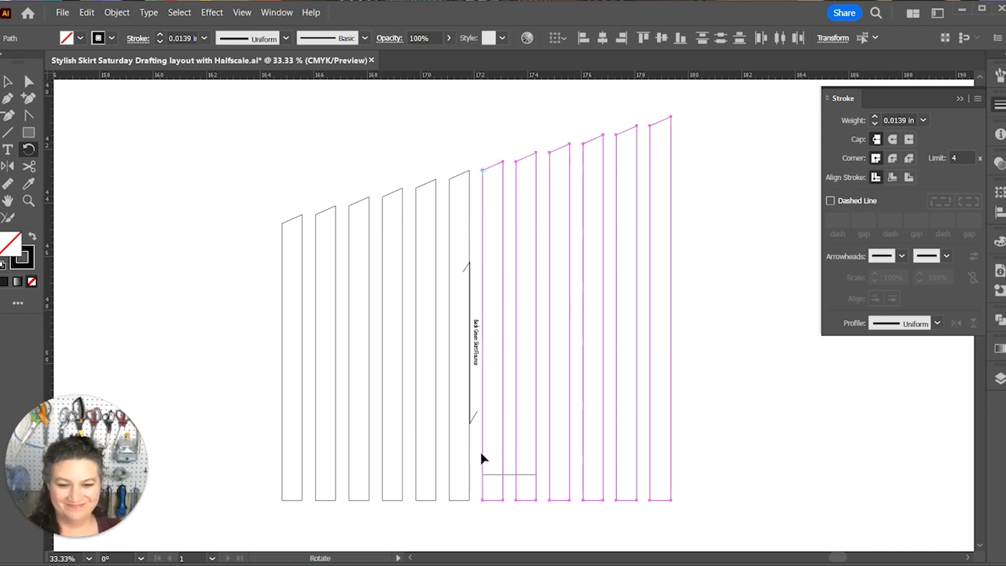
left_click_drag(482, 460, 604, 453)
Move the 2 in line to the left edge of the second rotated strip, and turn it to follow the strip's angle.
key("v")
key("r")
key("v")
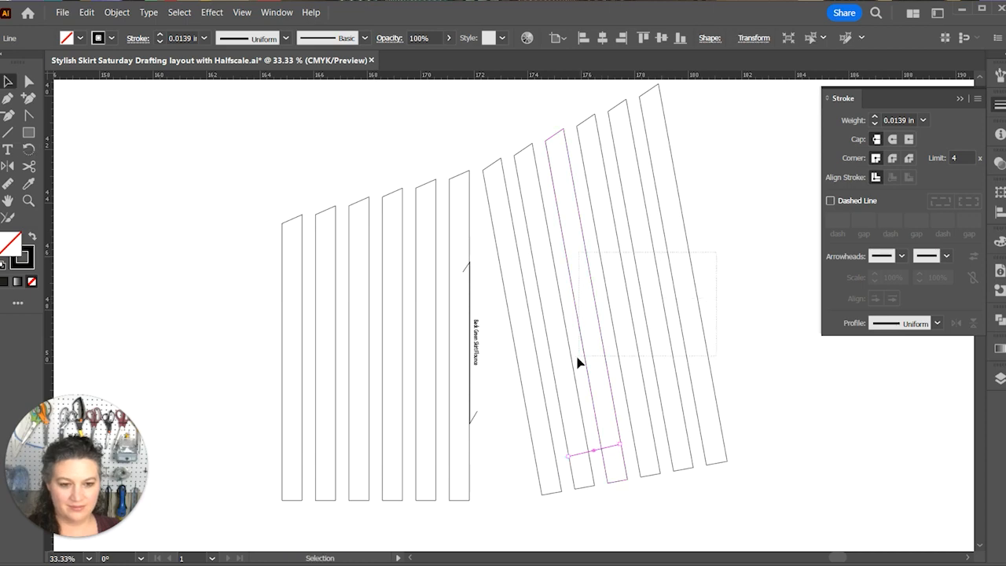
Rotate the five outer strips about the second strip's upper-left corner to open its hem gap to the 2 in line's end.
left_click(565, 376)
left_click(528, 331, "shift")
key("r")
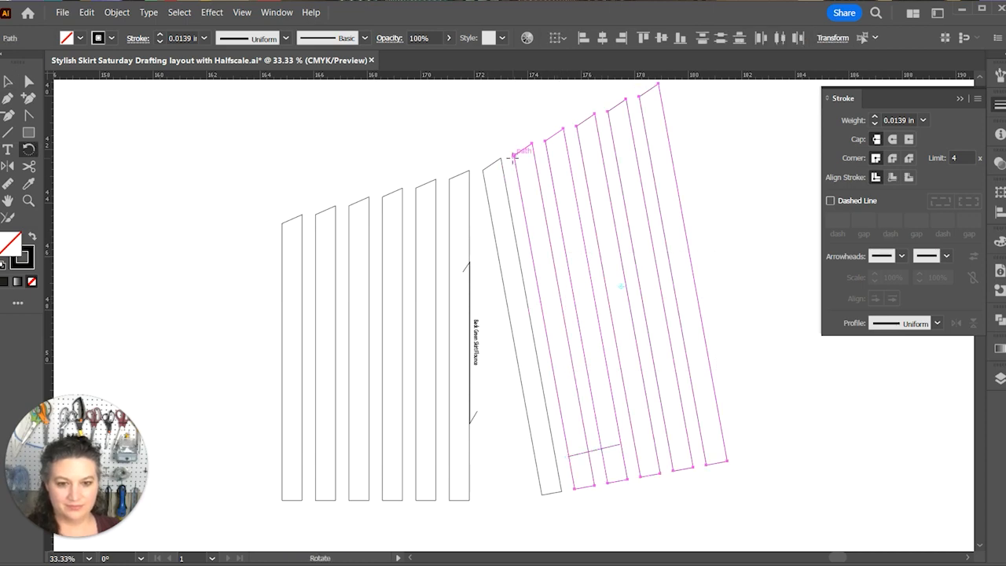
left_click_drag(578, 381, 640, 417)
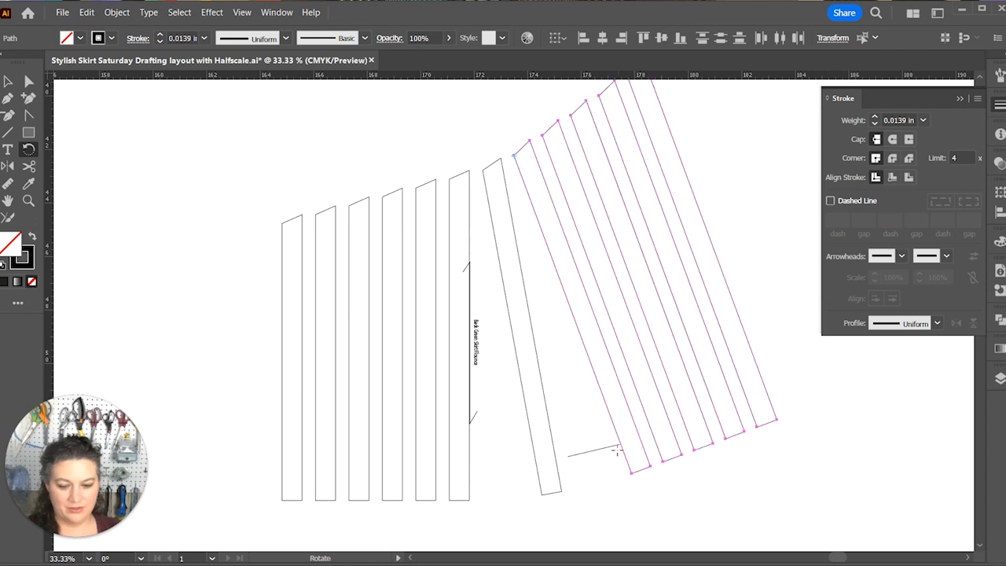
Place the 2 in line at the left edge of the third strip, and angle it to match.
key("v")
left_click_drag(595, 454, 676, 424)
key("r")
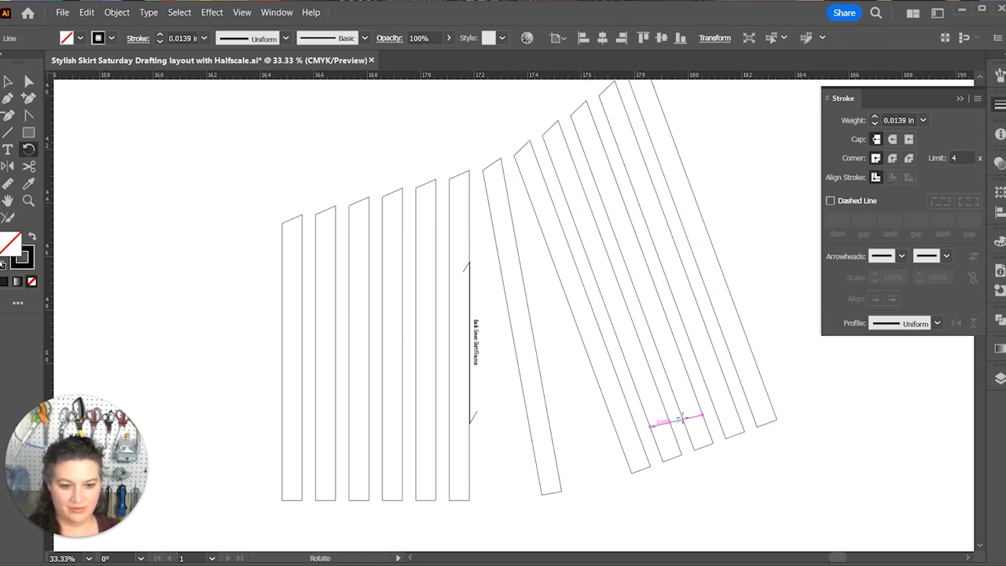
Rotate the four outer strips about the third strip's upper-left corner, opening the gap to the end of the 2 in line.
key("v")
left_click_drag(735, 275, 598, 243)
key("r")
left_click(542, 136)
left_click_drag(650, 427, 700, 408)
Shift the 2 in line to the fourth strip's left edge, and rotate it square to that strip.
left_click_drag(750, 235, 652, 304)
key("v")
left_click_drag(565, 489, 654, 426)
key("r")
left_click(627, 442)
Rotate the three outer right strips about the fourth strip's upper-left corner, opening the hem gap to the end of the 2 in line.
key("v")
left_click_drag(674, 278, 537, 256)
key("r")
left_click(469, 179)
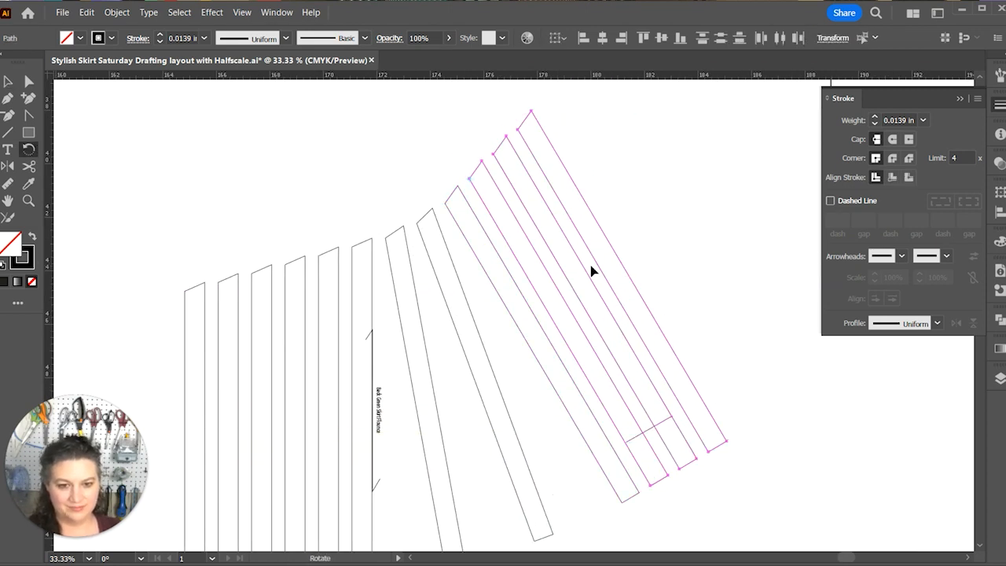
left_click_drag(609, 291, 643, 274)
Move the 2 in line to the left edge of the fifth strip and align it square to that strip.
key("v")
key("r")
left_click_drag(647, 431, 722, 358)
left_click(688, 382)
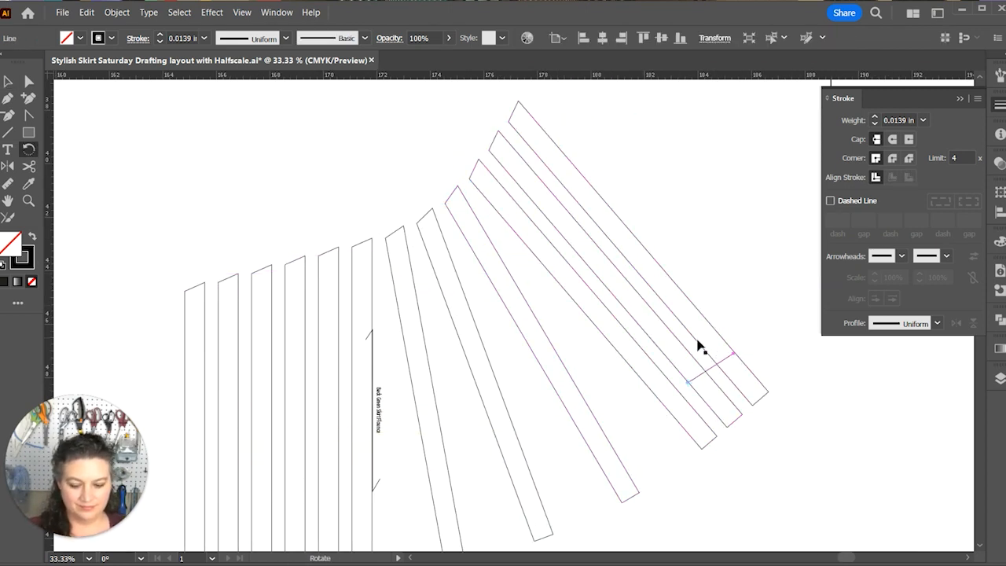
Rotate the two outer right strips about the fifth strip's upper-left corner, opening the gap to the 2 in line's end.
key("v")
left_click_drag(684, 271, 586, 248)
key("r")
left_click(489, 149)
left_click_drag(684, 341, 713, 305)
Shift the 2 in line to the outermost right strip's left edge and angle it to match that strip.
key("v")
left_click_drag(712, 368, 754, 287)
key("r")
left_click(734, 310)
Rotate the outermost right strip about its upper-left corner to add the 2 in hem spread.
key("v")
key("r")
left_click(496, 113)
left_click_drag(664, 264, 687, 230)
Draw a horizontal 2 in line leftward from the right edge of the strip just left of the grainline strip, near the hem.
key("v")
key("space")
left_click_drag(415, 536, 665, 421)
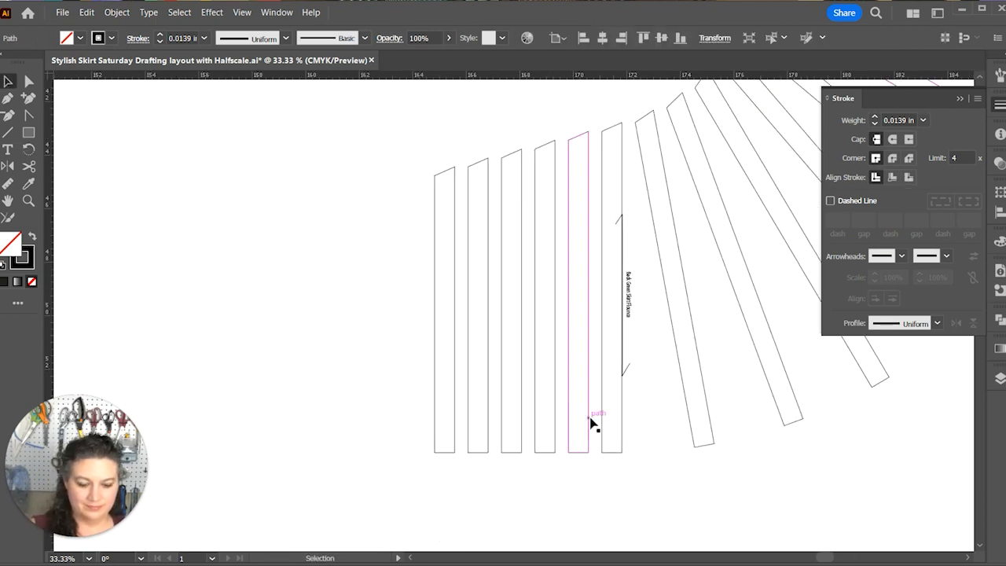
key("backslash")
left_click(589, 417)
key("Tab")
key("Return")
key("v")
left_click(583, 481)
Rotate the five strips left of the grainline strip about the nearest one's upper-right corner to open a 2 in hem gap.
key("space")
mouse_move(831, 338)
left_mouse_down()
mouse_move(712, 368)
mouse_move(581, 434)
left_mouse_up()
left_click_drag(727, 261, 347, 522)
key("r")
left_click(451, 434)
left_click_drag(420, 467, 398, 435)
Move the 2 in line to the right edge of the fourth strip from the left and rotate it square to that strip.
key("v")
mouse_move(286, 318)
left_mouse_down()
mouse_move(445, 393)
mouse_move(422, 440)
mouse_move(353, 411)
mouse_move(374, 405)
left_mouse_up()
key("r")
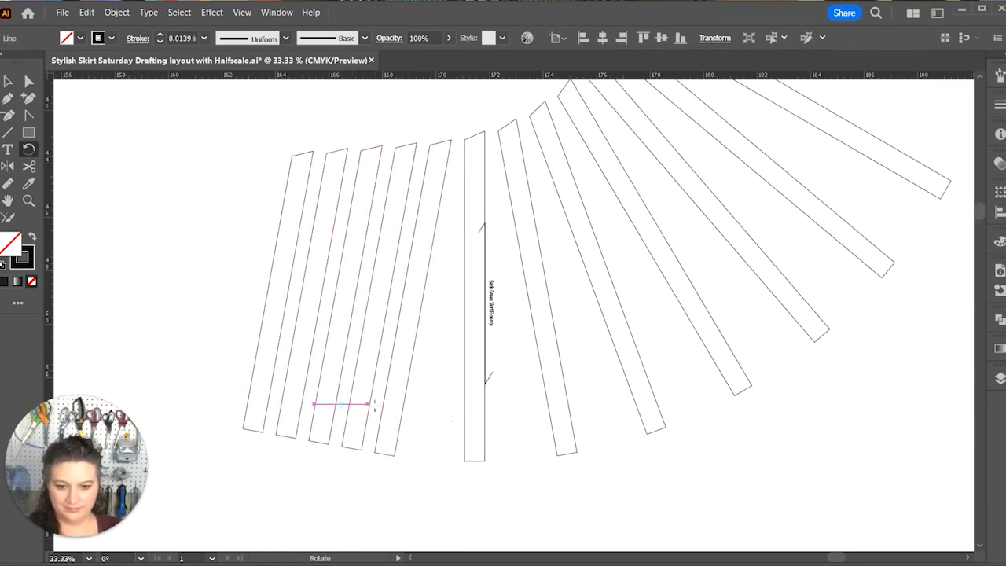
left_click_drag(464, 348, 465, 366)
Rotate the four leftmost strips about the upper-right corner of the fourth strip from the left, opening the hem by 2 in.
key("v")
key("r")
left_click_drag(256, 287, 340, 295)
left_click(417, 142)
Shift the 2 in line to the right edge of the third strip from the left and angle it to match.
key("v")
left_click_drag(339, 401, 270, 353)
key("r")
left_click(288, 361)
Rotate the three leftmost strips about their upper-right corner to the 2 in line's end, and move the line to the second strip.
key("v")
left_click_drag(185, 312, 317, 279)
key("r")
left_click(382, 138)
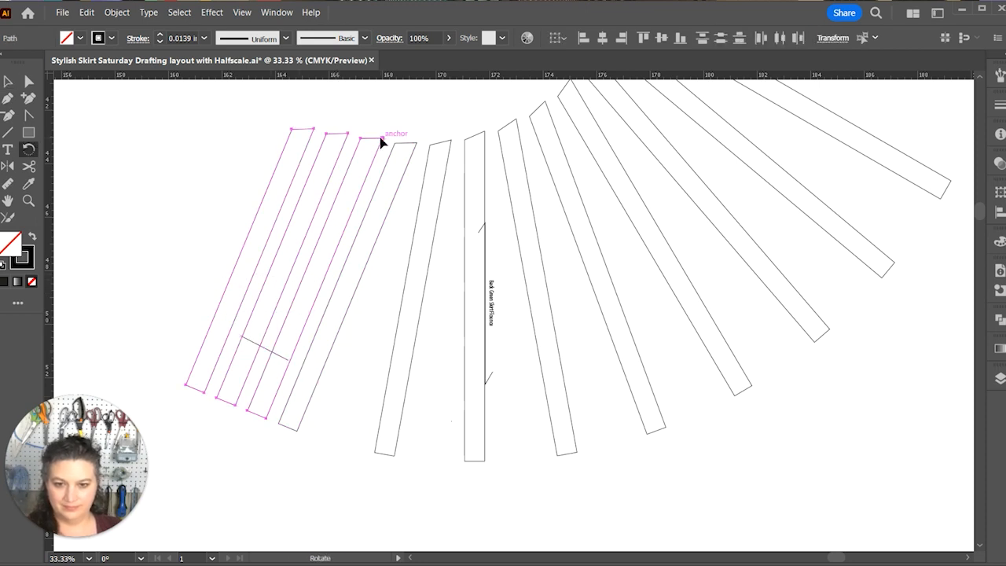
left_click_drag(382, 138, 218, 308)
Rotate the two leftmost strips about the second strip's upper-right corner, opening the hem gap to the 2 in line's end.
key("v")
left_click_drag(177, 200, 267, 236)
key("r")
left_click(350, 126)
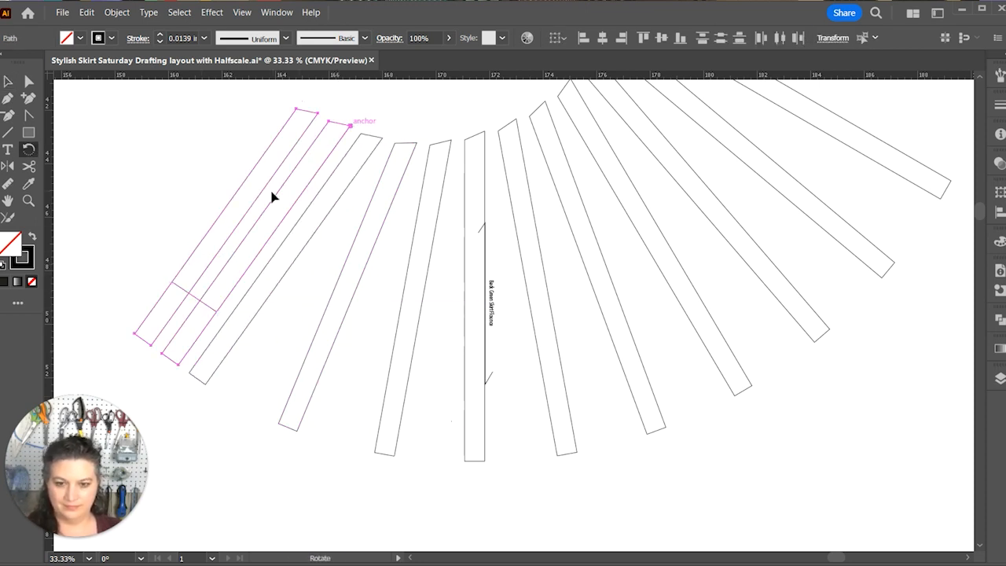
Place the 2 in line at the leftmost strip's right edge and align it square to that strip.
key("v")
left_click_drag(217, 312, 141, 216)
key("r")
key("v")
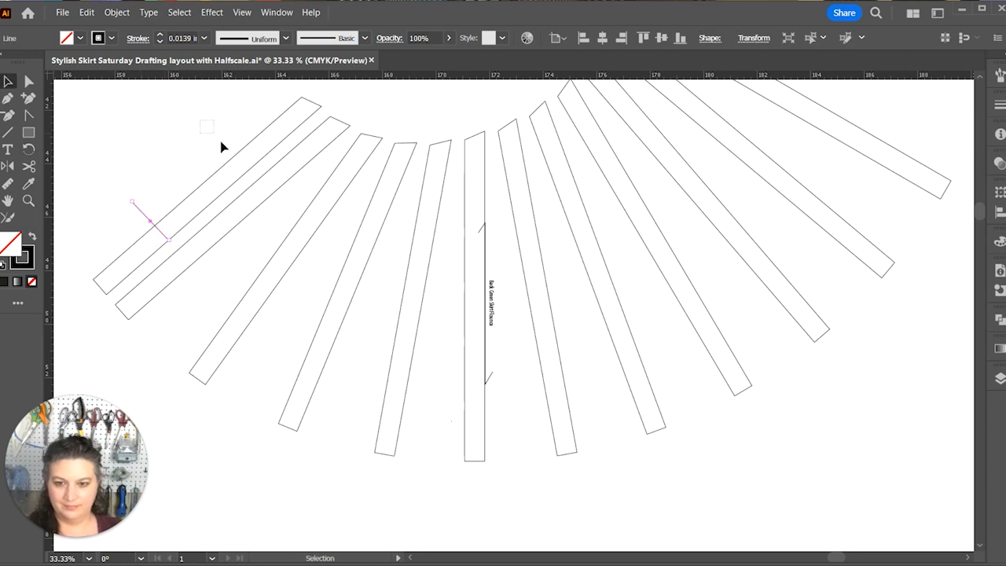
Rotate the leftmost strip about its upper-right corner to add the 2 in hem spread.
left_click_drag(206, 124, 236, 169)
key("r")
left_click(321, 106)
left_click_drag(209, 204, 191, 171)
Lock the Lower Drafting Green Skirt layer and make Final Pattern Green Skirt the active layer for drawing with the Pen tool.
key("ctrl+minus")
key("ctrl+minus")
left_click_drag(695, 367, 492, 386)
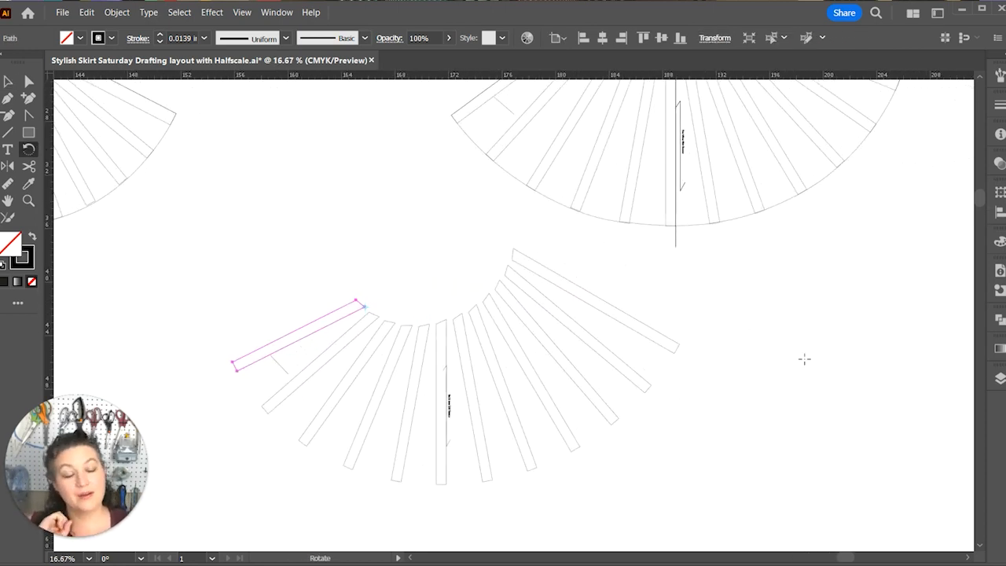
left_click(1002, 380)
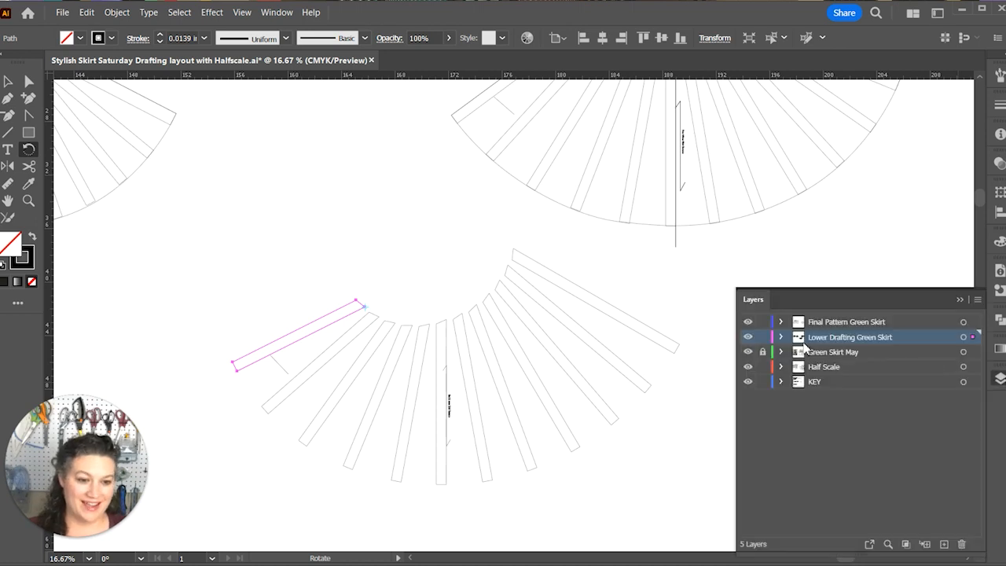
left_click(763, 338)
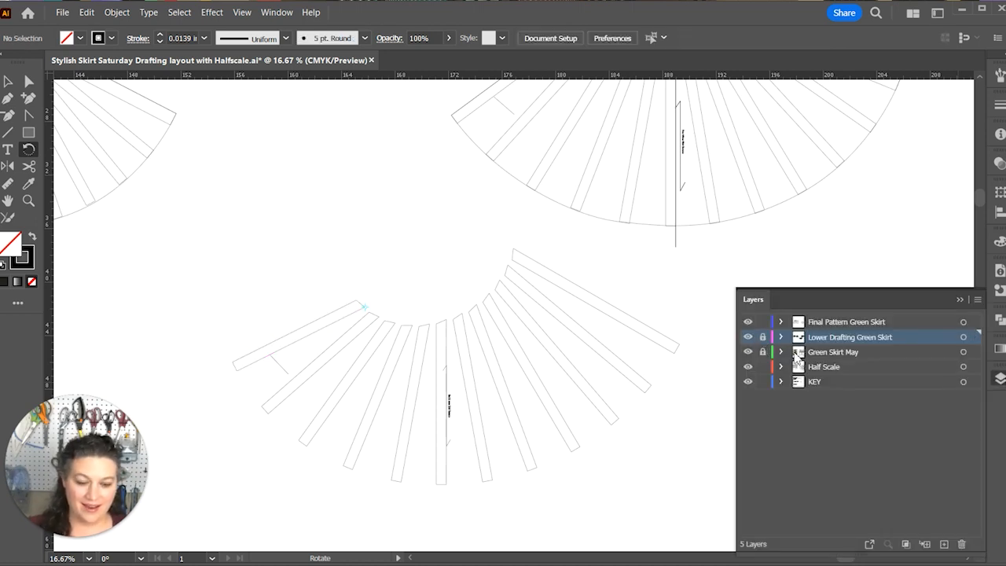
key("p")
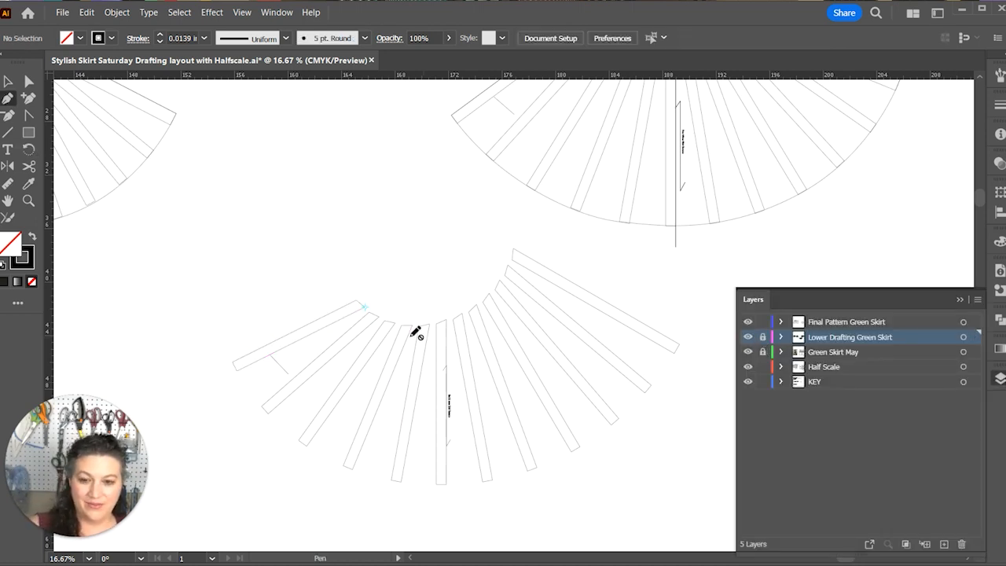
left_click(856, 322)
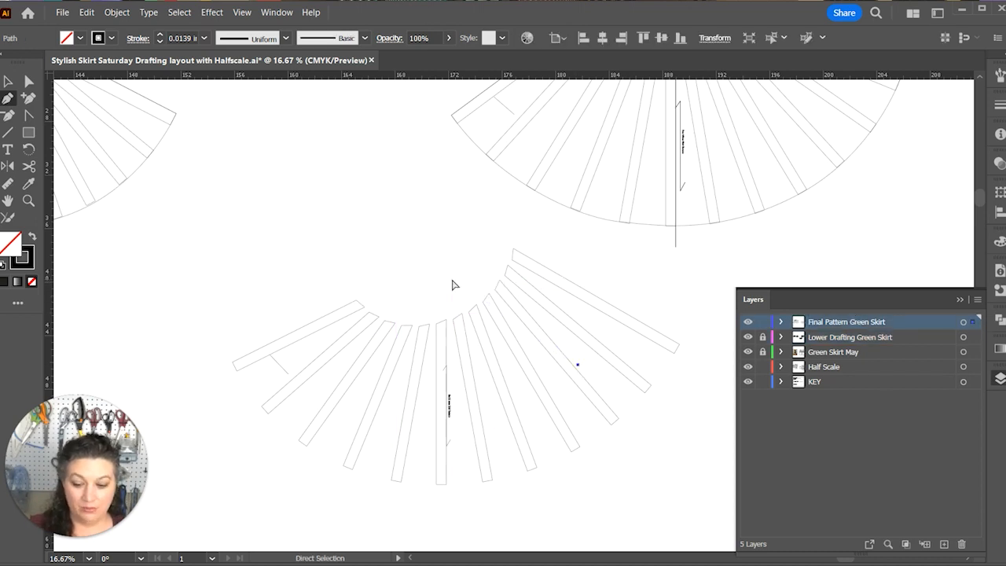
Trace the back flounce's upper edge with a smooth Pen curve from the leftmost strip's top corner to the rightmost strip's top corner.
key("ctrl+equal")
key("ctrl+equal")
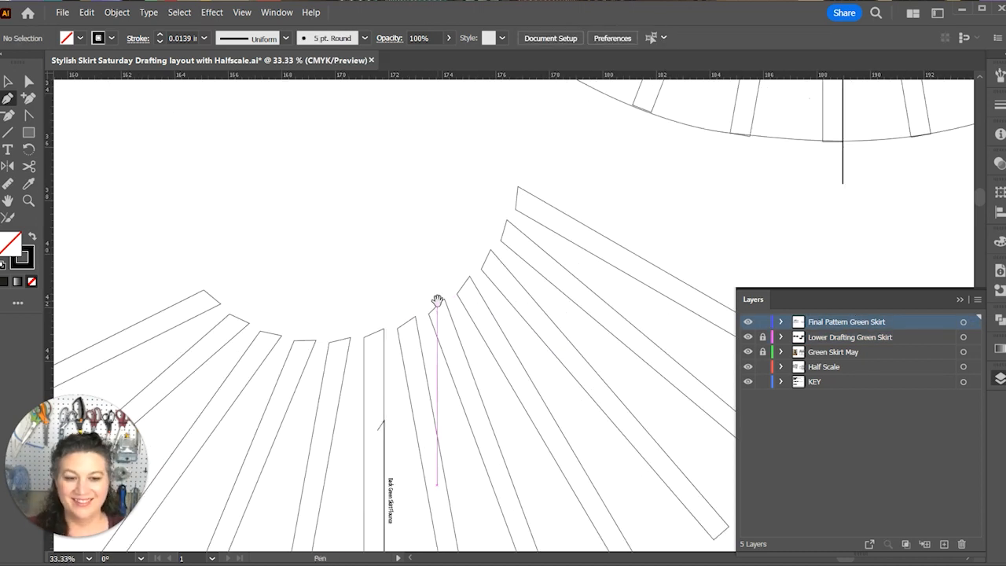
left_click_drag(407, 302, 463, 262)
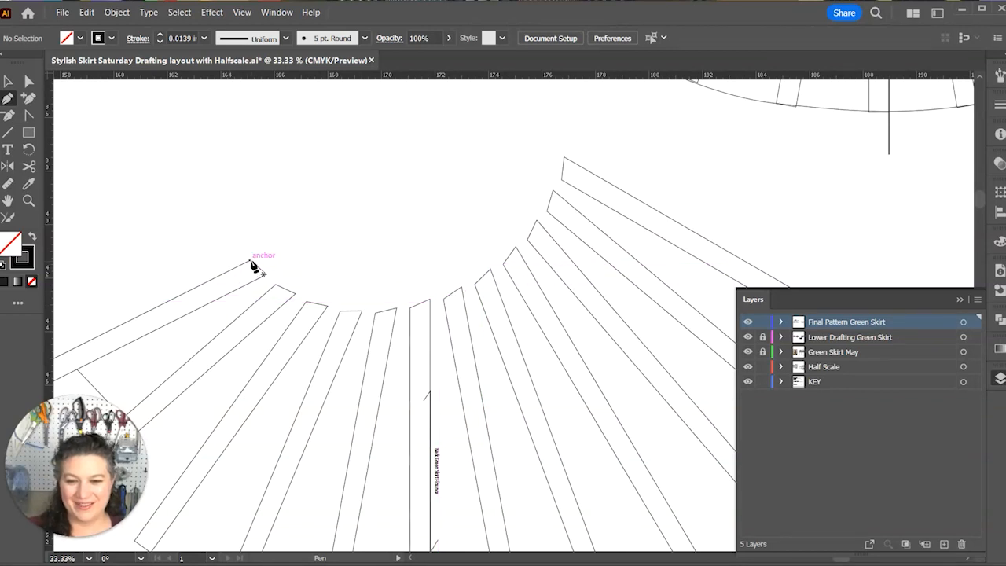
mouse_move(327, 306)
left_mouse_down()
mouse_move(456, 314)
mouse_move(448, 319)
mouse_move(452, 310)
left_mouse_up()
key("ctrl+z")
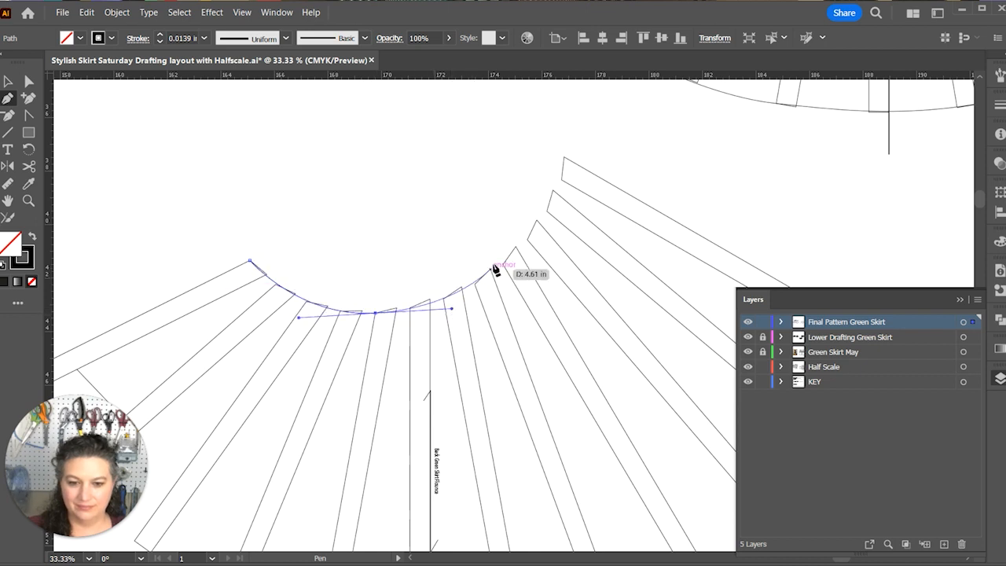
left_click(515, 249)
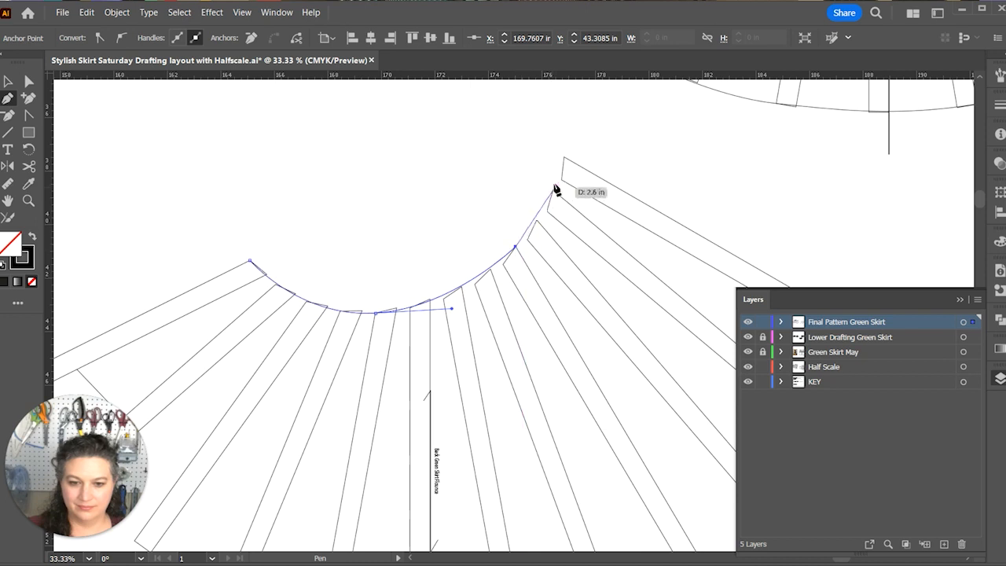
left_click_drag(564, 159, 567, 140)
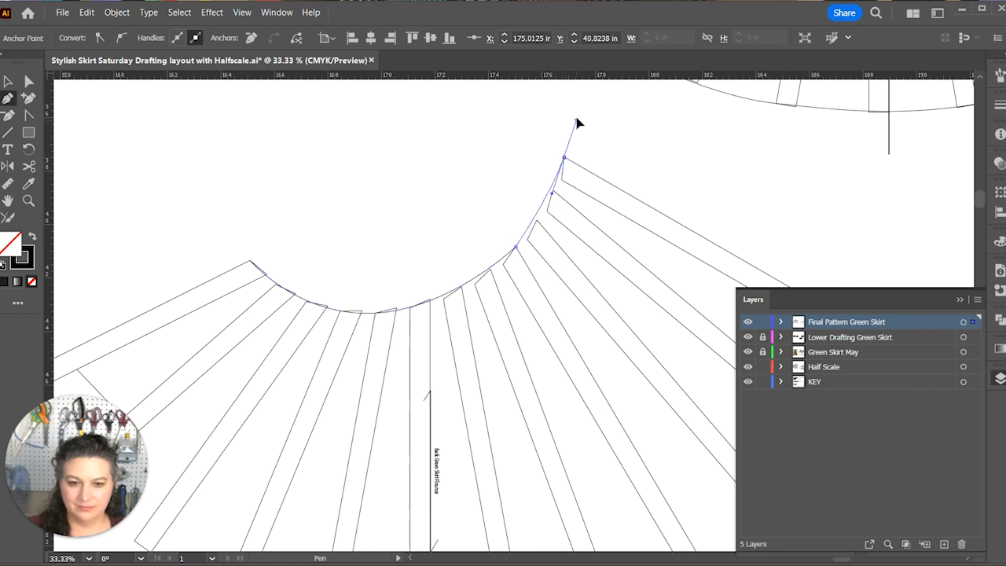
left_click_drag(585, 101, 585, 92)
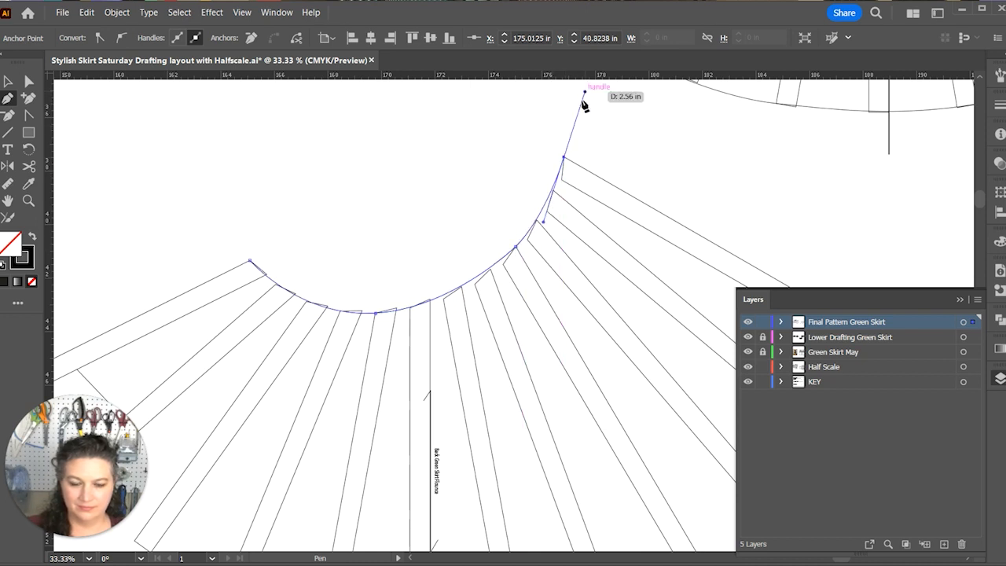
left_click(565, 160)
Continue the outline down the right side edge and curve it along the hem to the fourth strip from the left.
left_click_drag(667, 194, 422, 95)
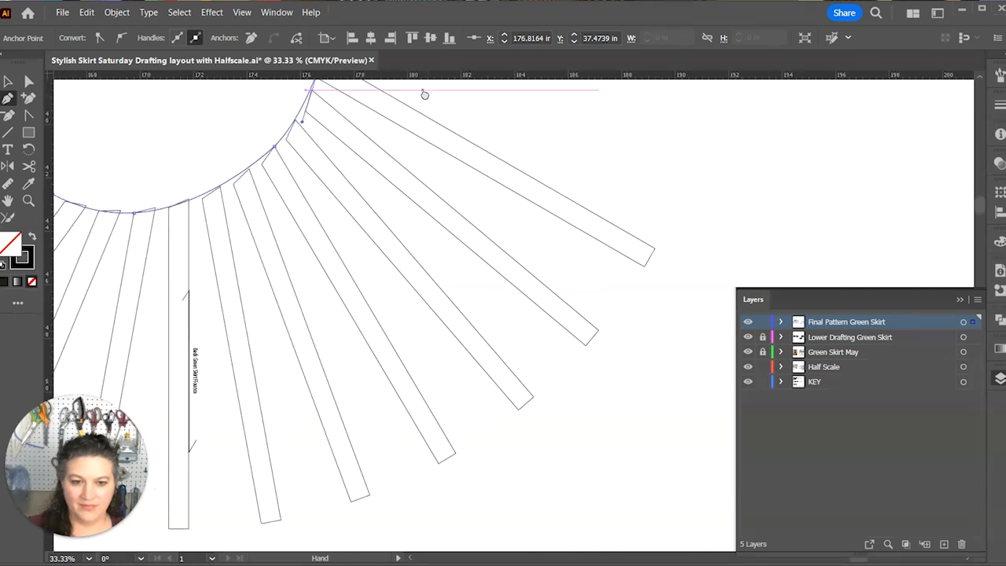
left_click(656, 247)
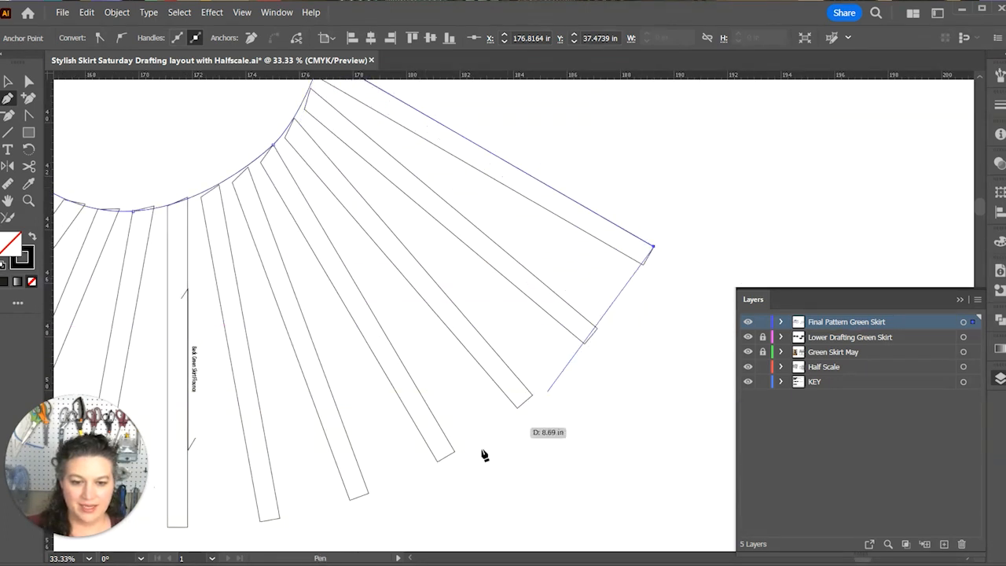
left_click_drag(369, 494, 635, 393)
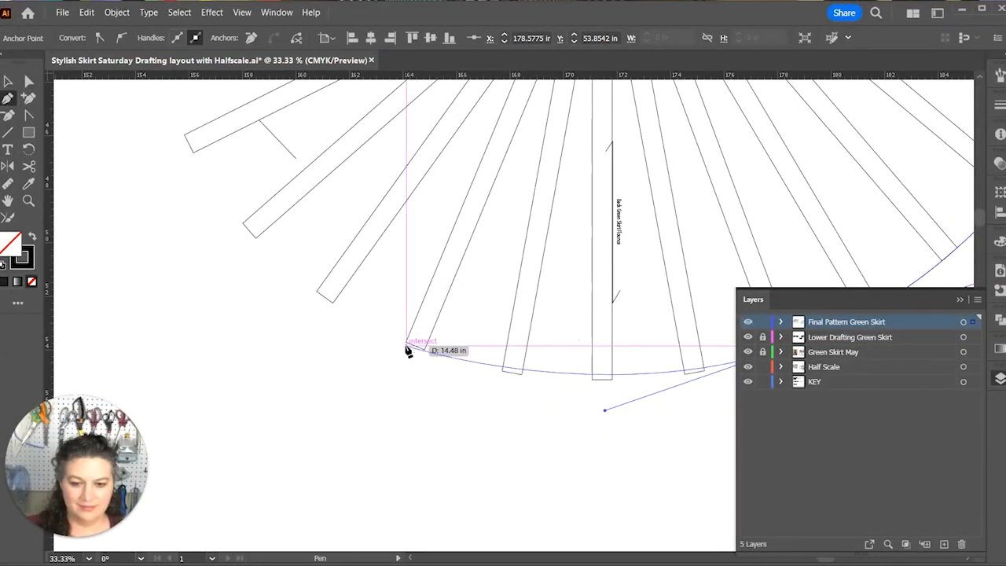
left_click_drag(355, 317, 479, 420)
key("ctrl+z")
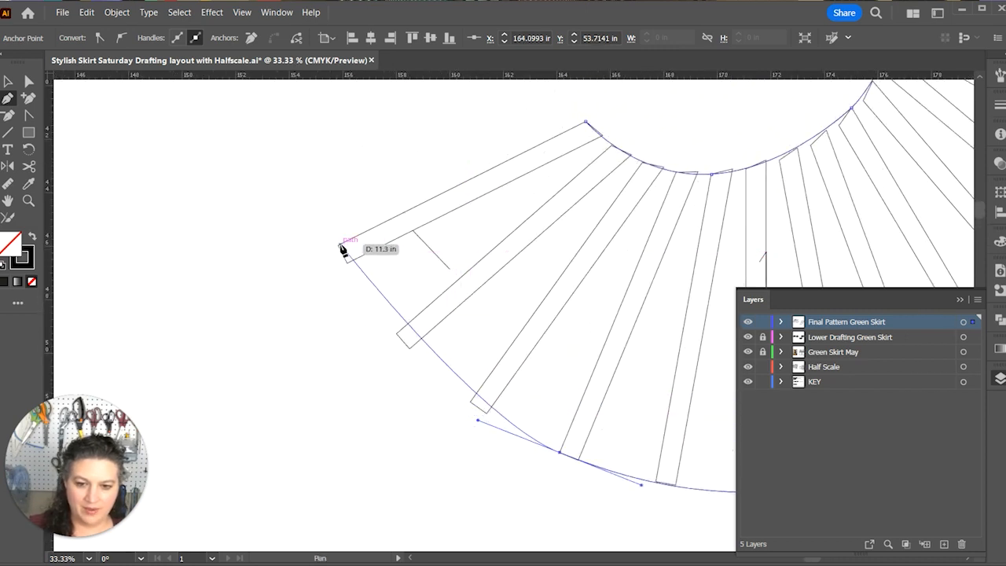
Curve the hem up to the leftmost strip's lower corner and close the outline along the left side edge.
left_click_drag(339, 246, 264, 123)
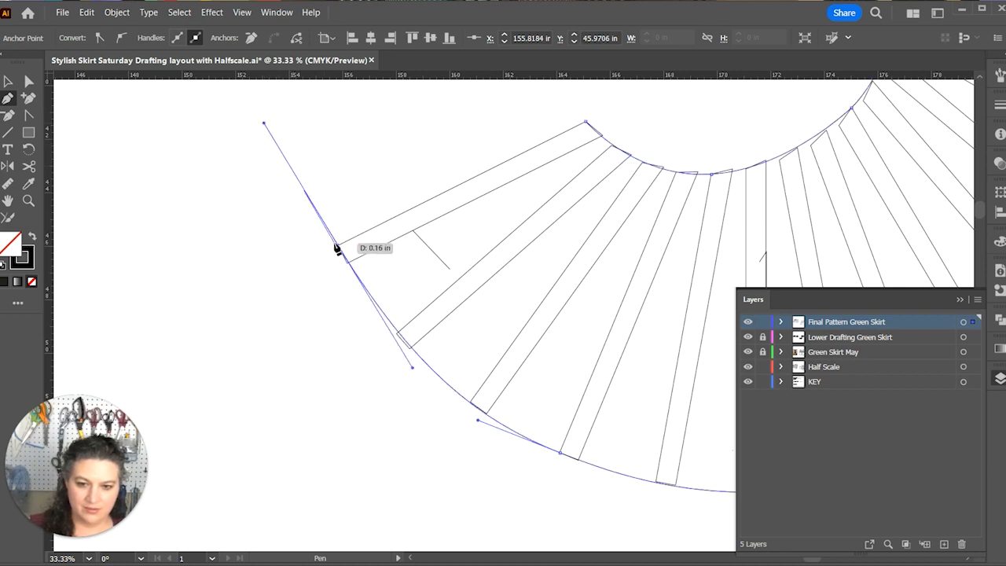
left_click(339, 247)
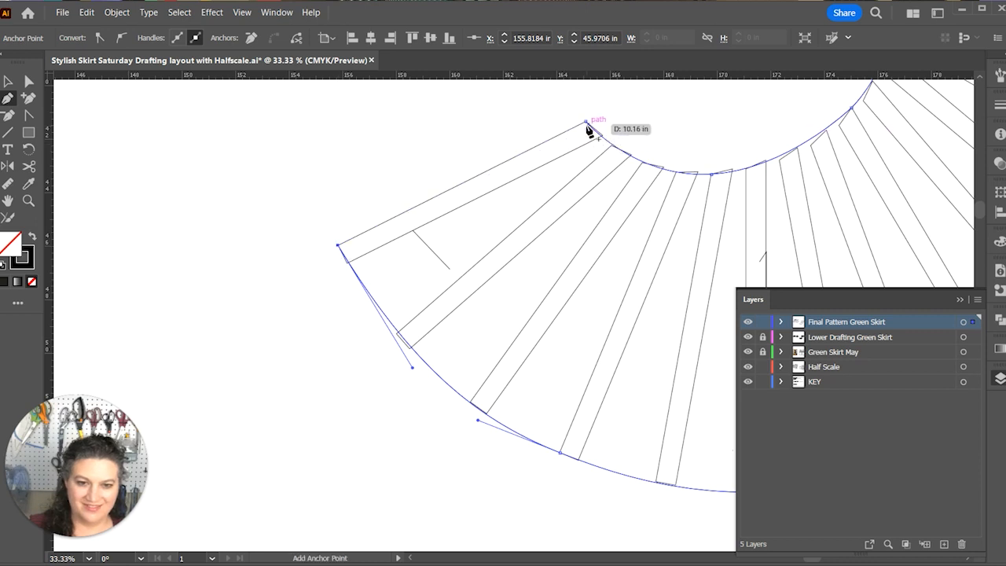
left_click_drag(679, 209, 366, 197)
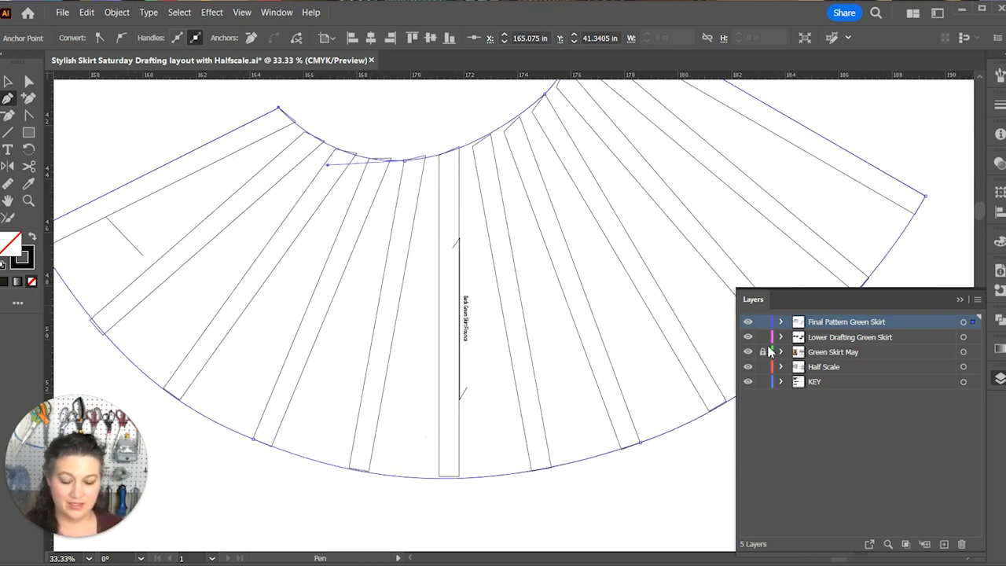
Select the back flounce's grainline and label and paste them in place on the Final Pattern Green Skirt layer.
key("v")
left_click(461, 400)
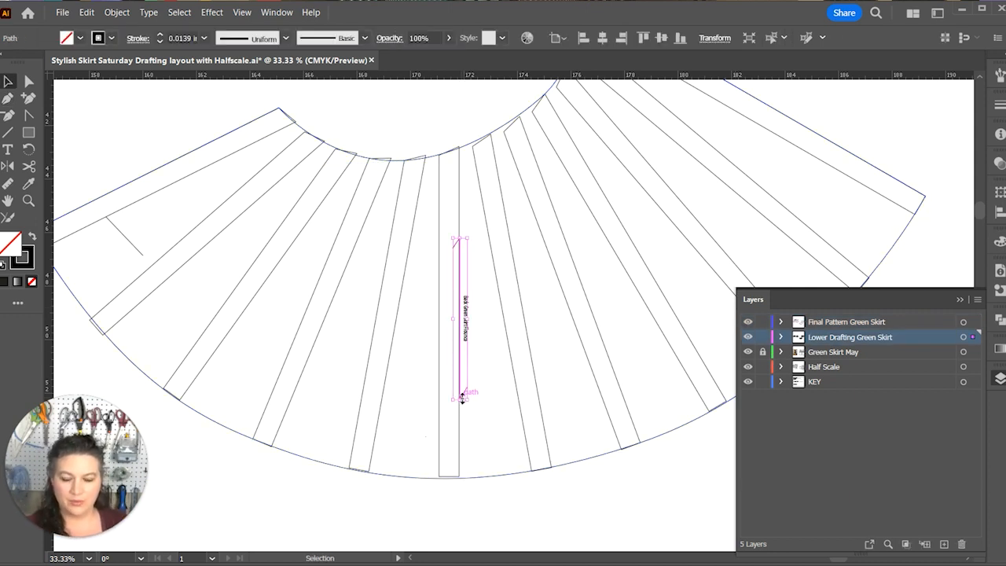
key("a")
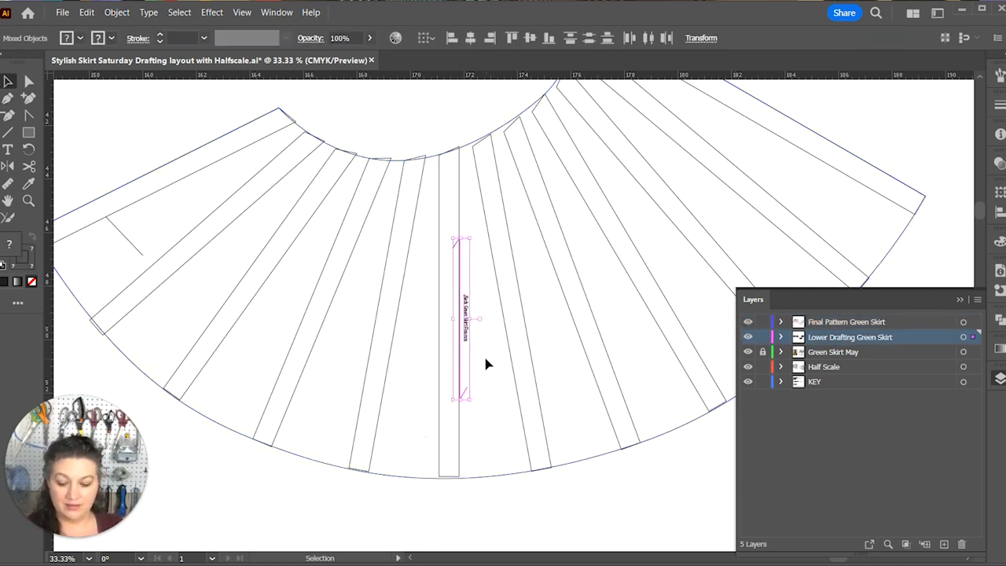
key("v")
left_click(865, 323)
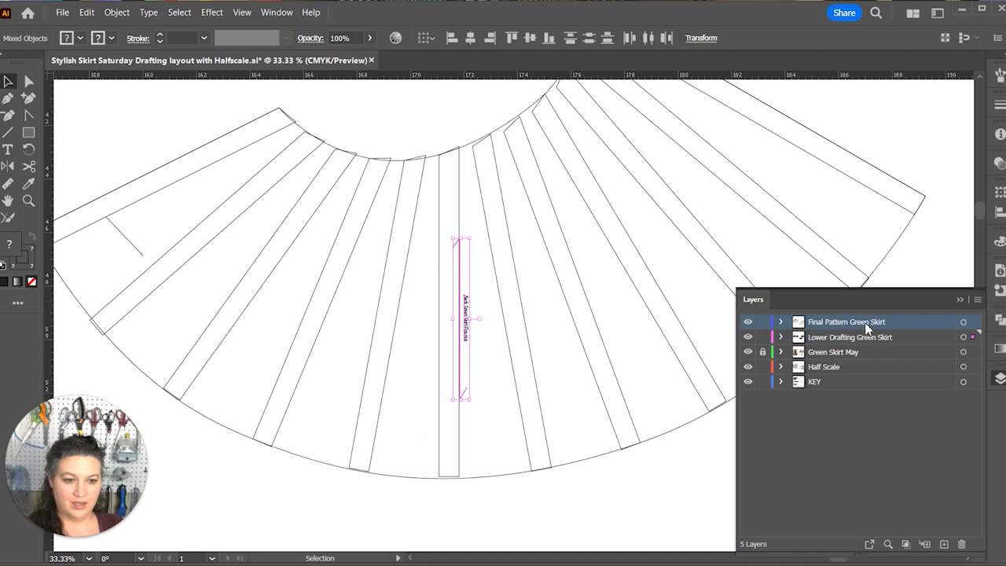
left_click(695, 507)
key("a")
key("ctrl+f")
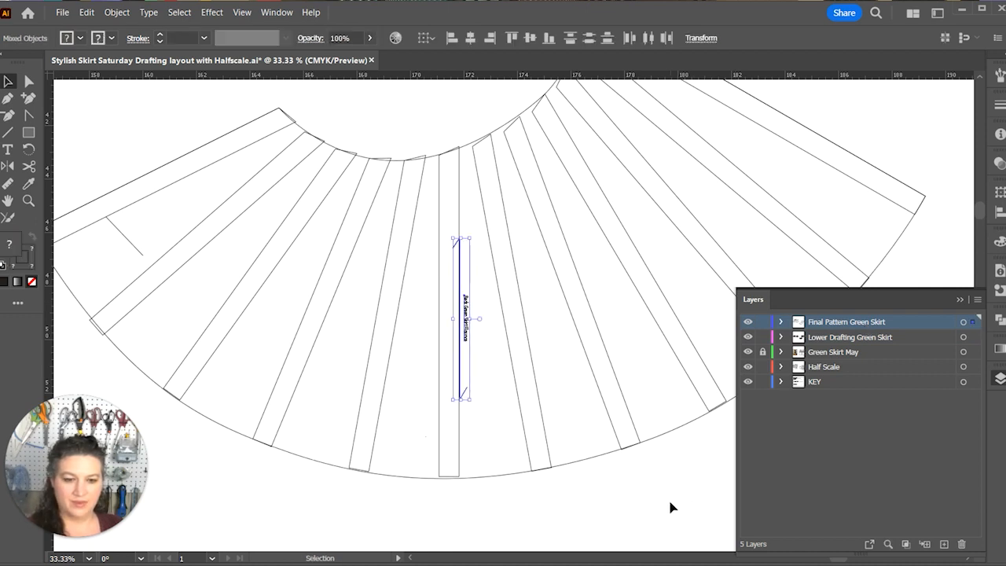
Hide the Lower Drafting Green Skirt layer and view the finished back flounce beside the other flounce pieces.
left_click(672, 507)
left_click(749, 337)
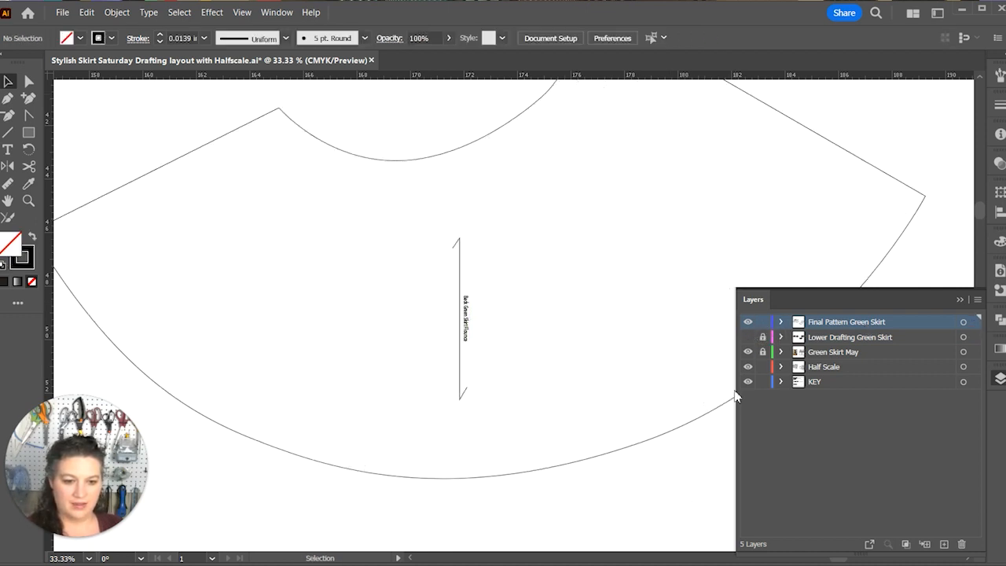
key("ctrl+minus")
key("ctrl+minus")
key("ctrl+minus")
key("ctrl+minus")
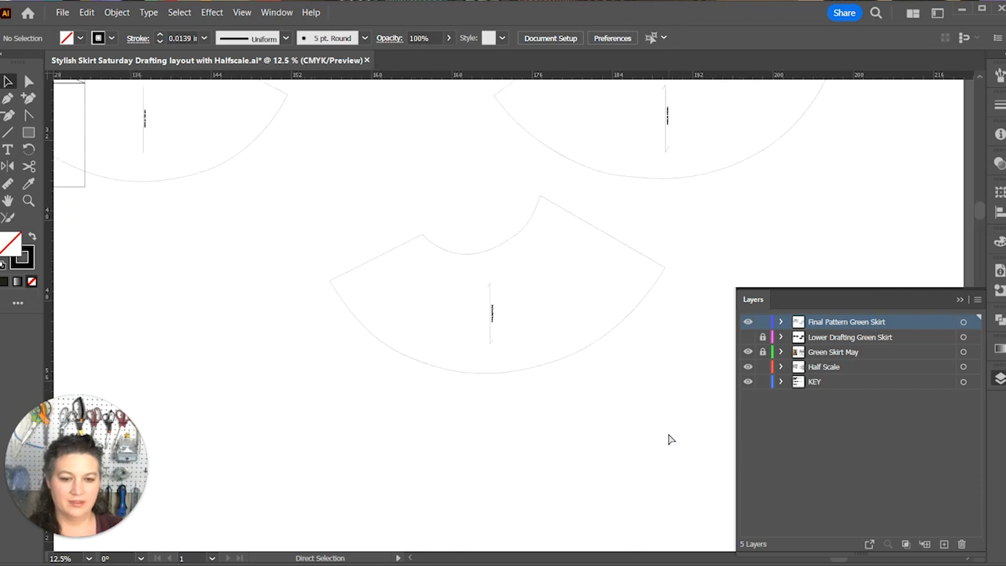
left_click_drag(689, 365, 490, 427)
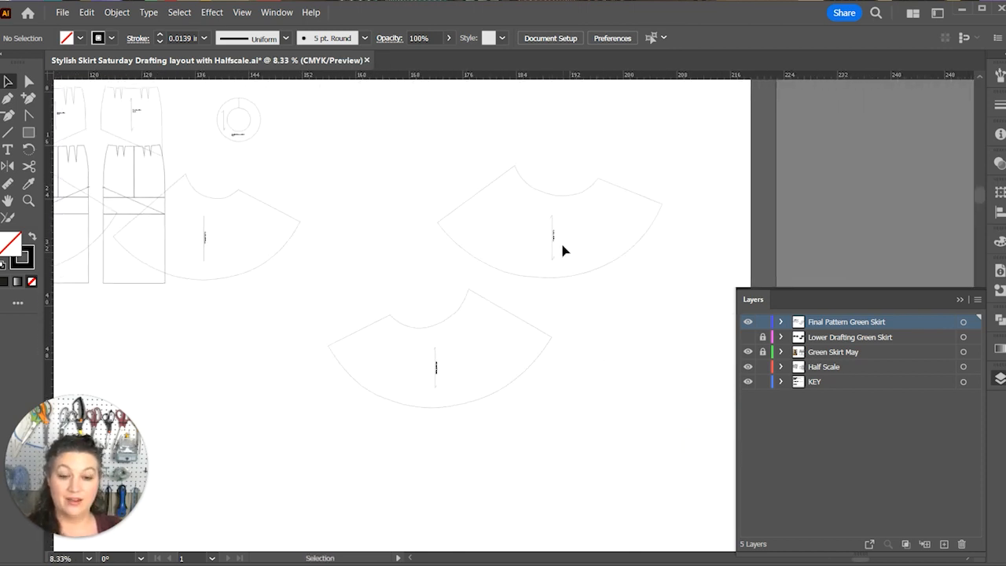